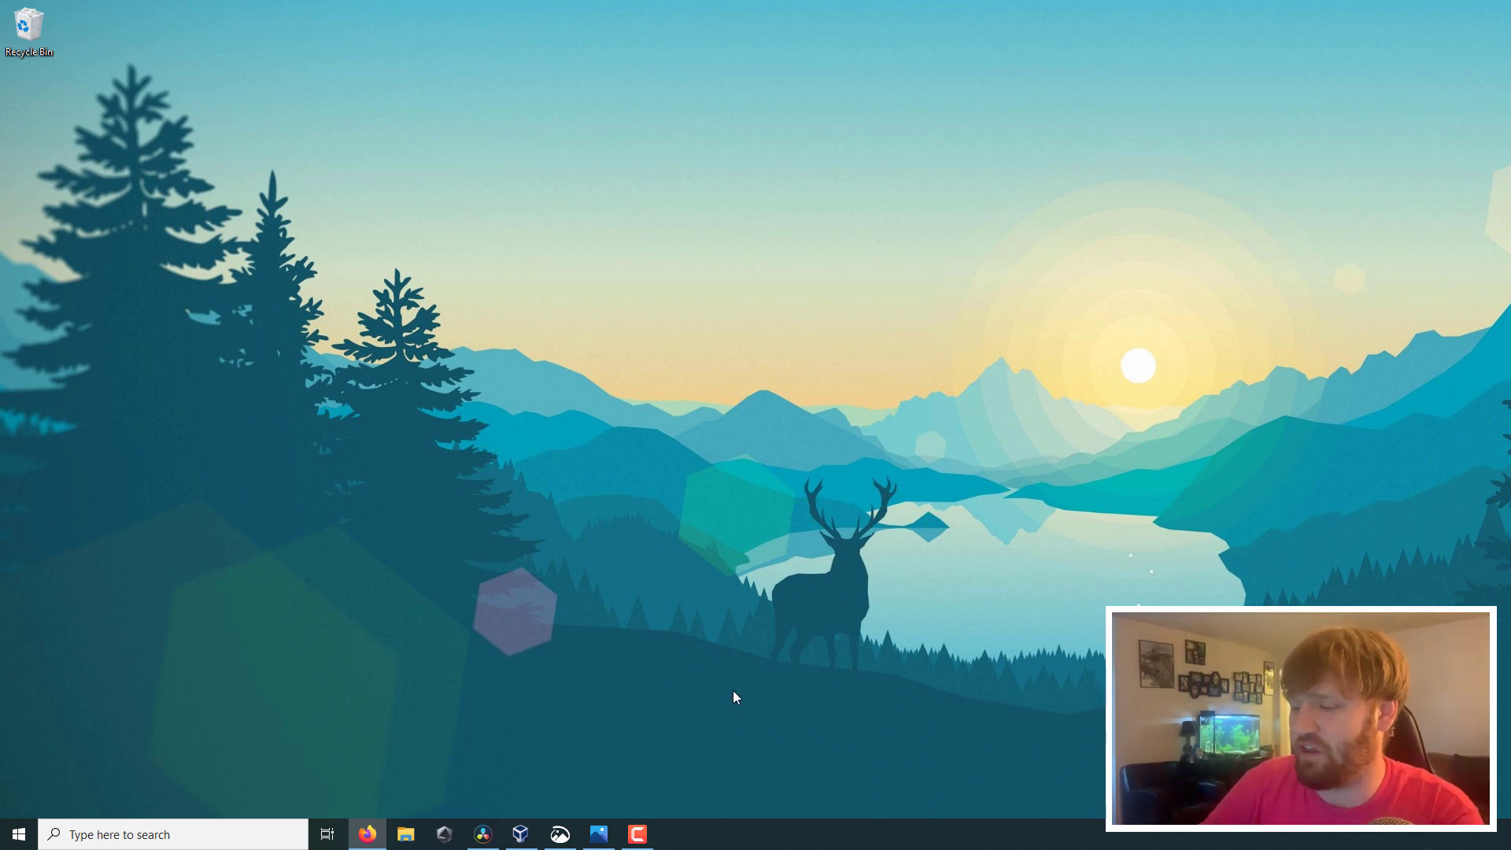
- Launch Task Manager from the taskbar and view both user sessions on the Users tab
{"action": "right_click", "coordinate": [755, 840]}
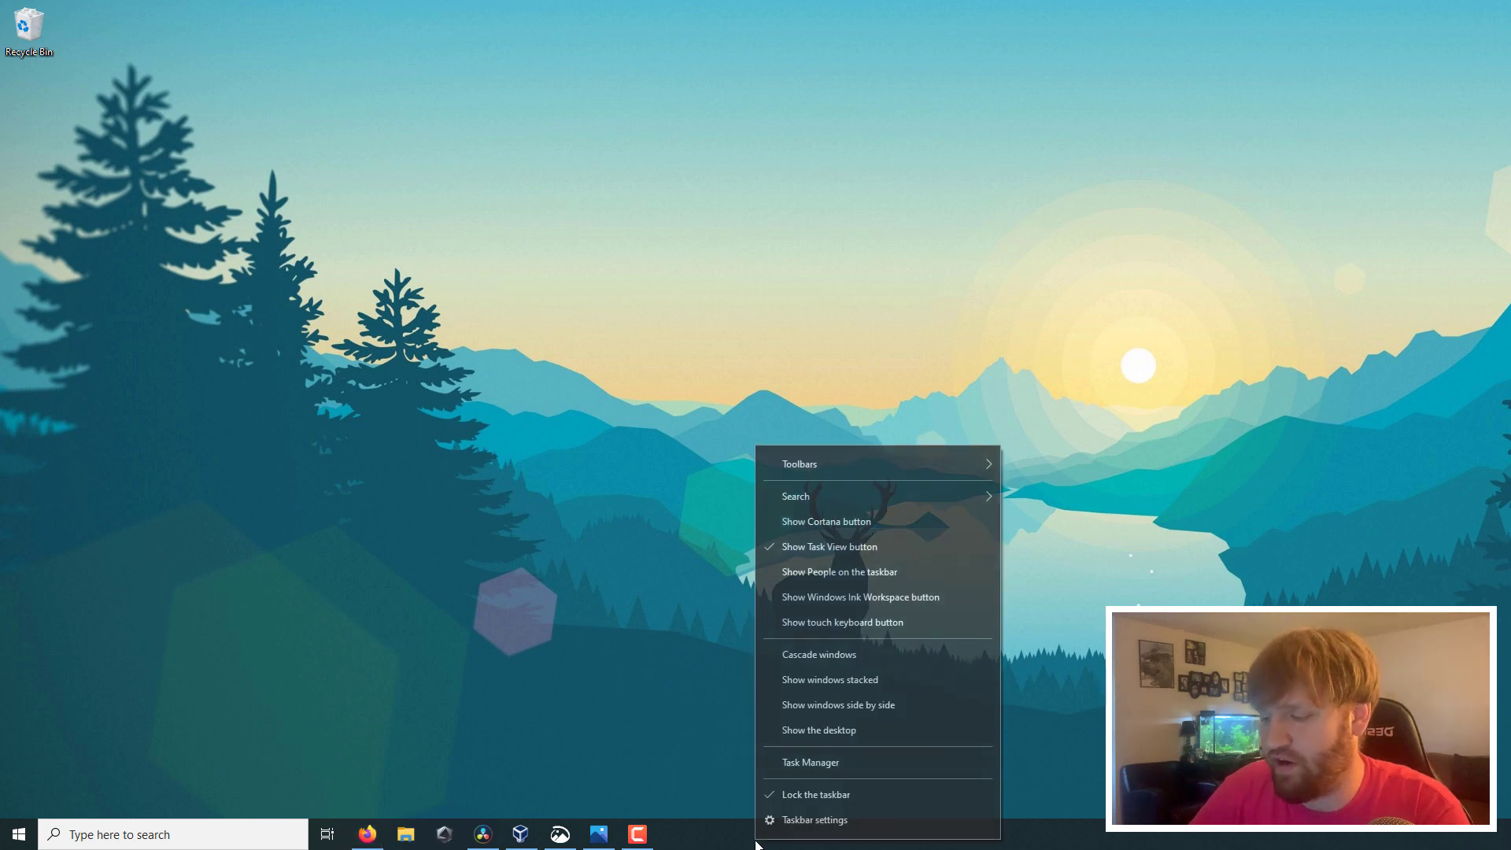
{"action": "left_click", "coordinate": [856, 768]}
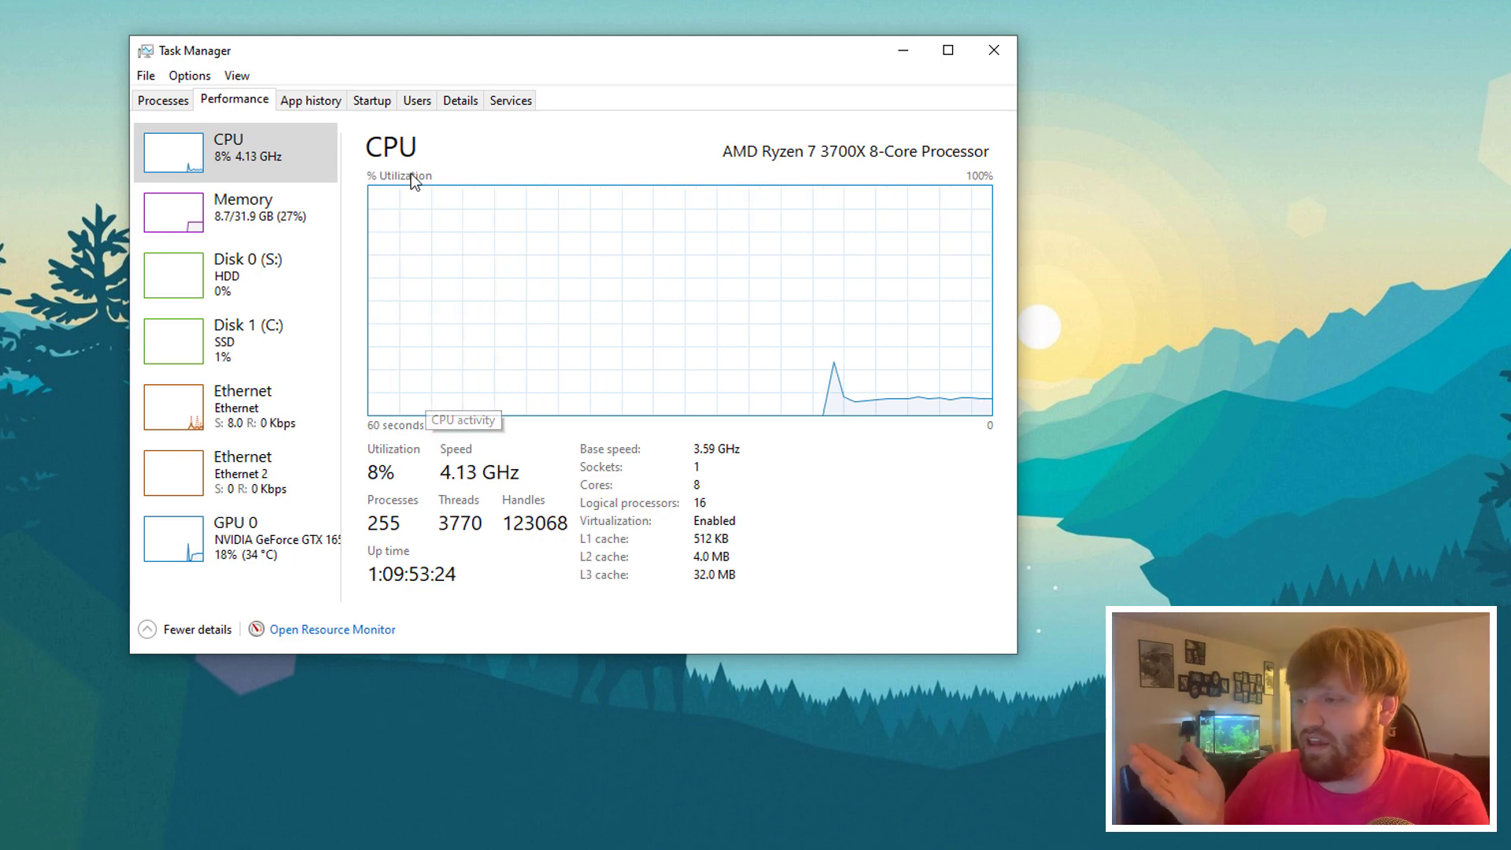
{"action": "left_click", "coordinate": [417, 101]}
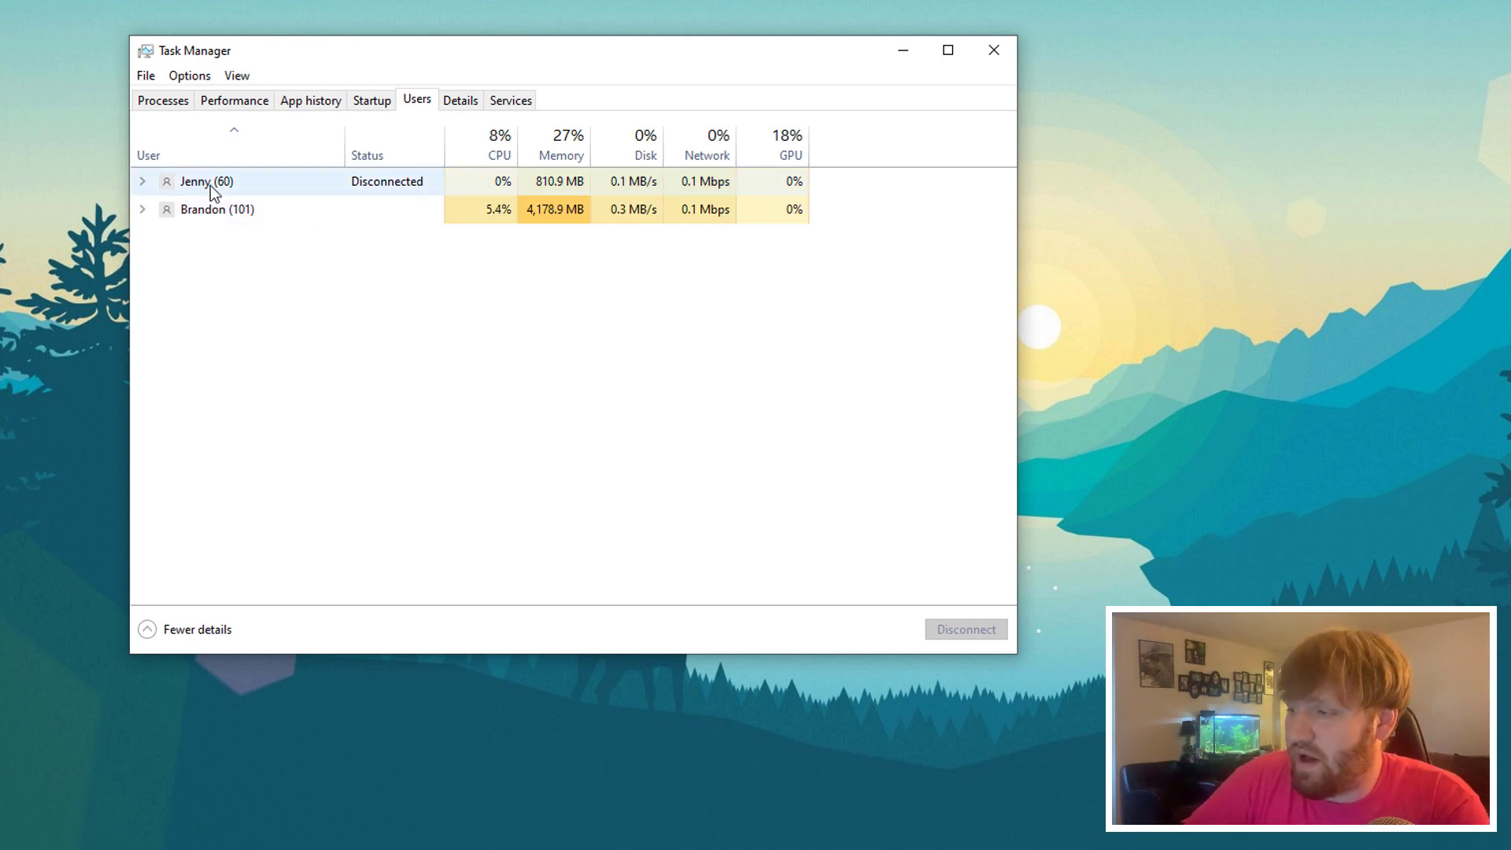
{"action": "left_click", "coordinate": [174, 208]}
{"action": "left_click", "coordinate": [210, 183]}
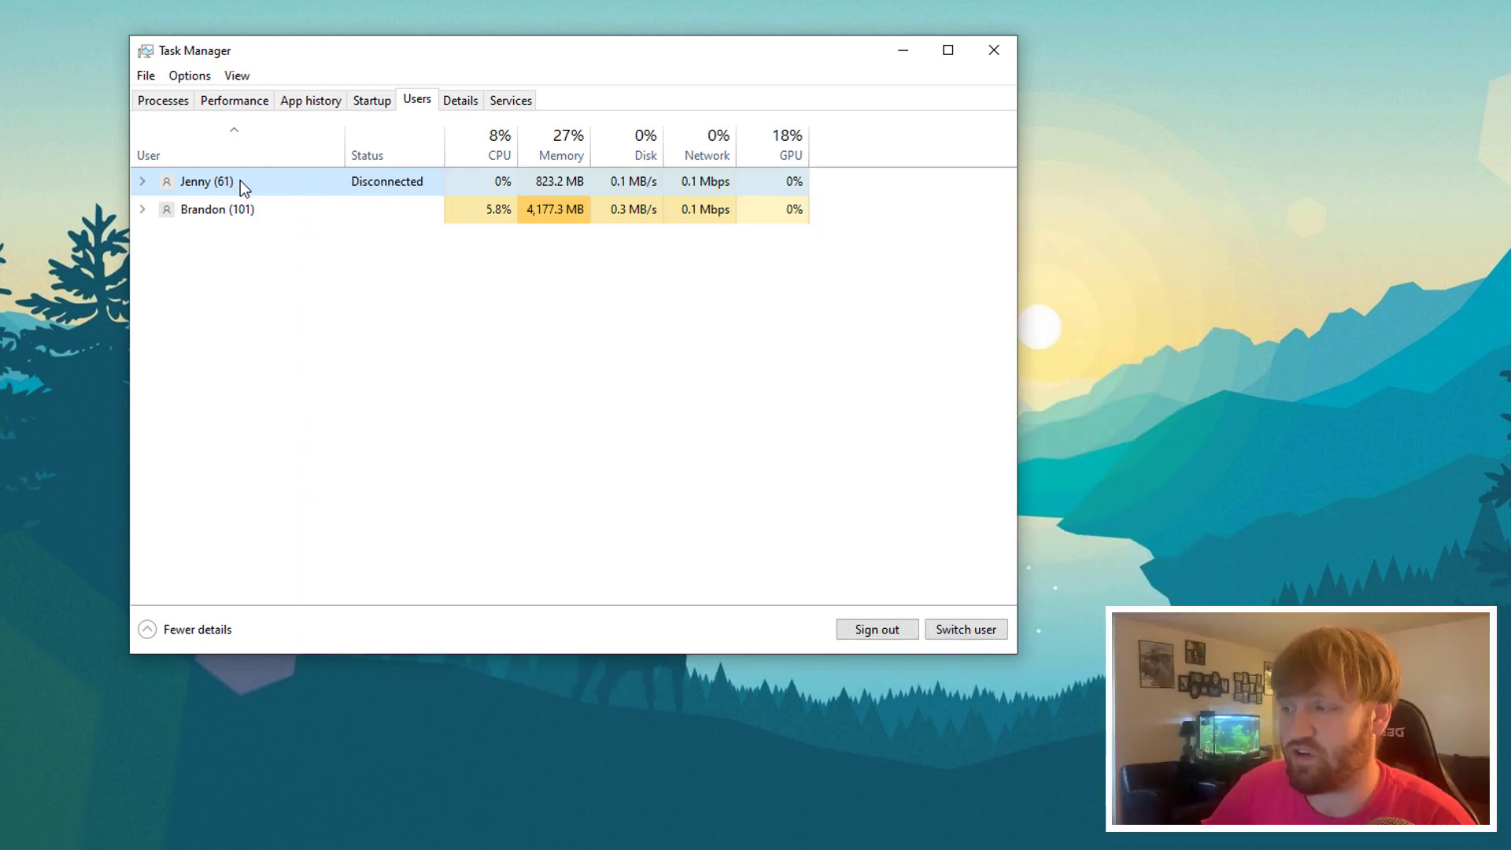
- Start a message to the disconnected user and retitle it 'Message from Admin'
{"action": "right_click", "coordinate": [240, 182]}
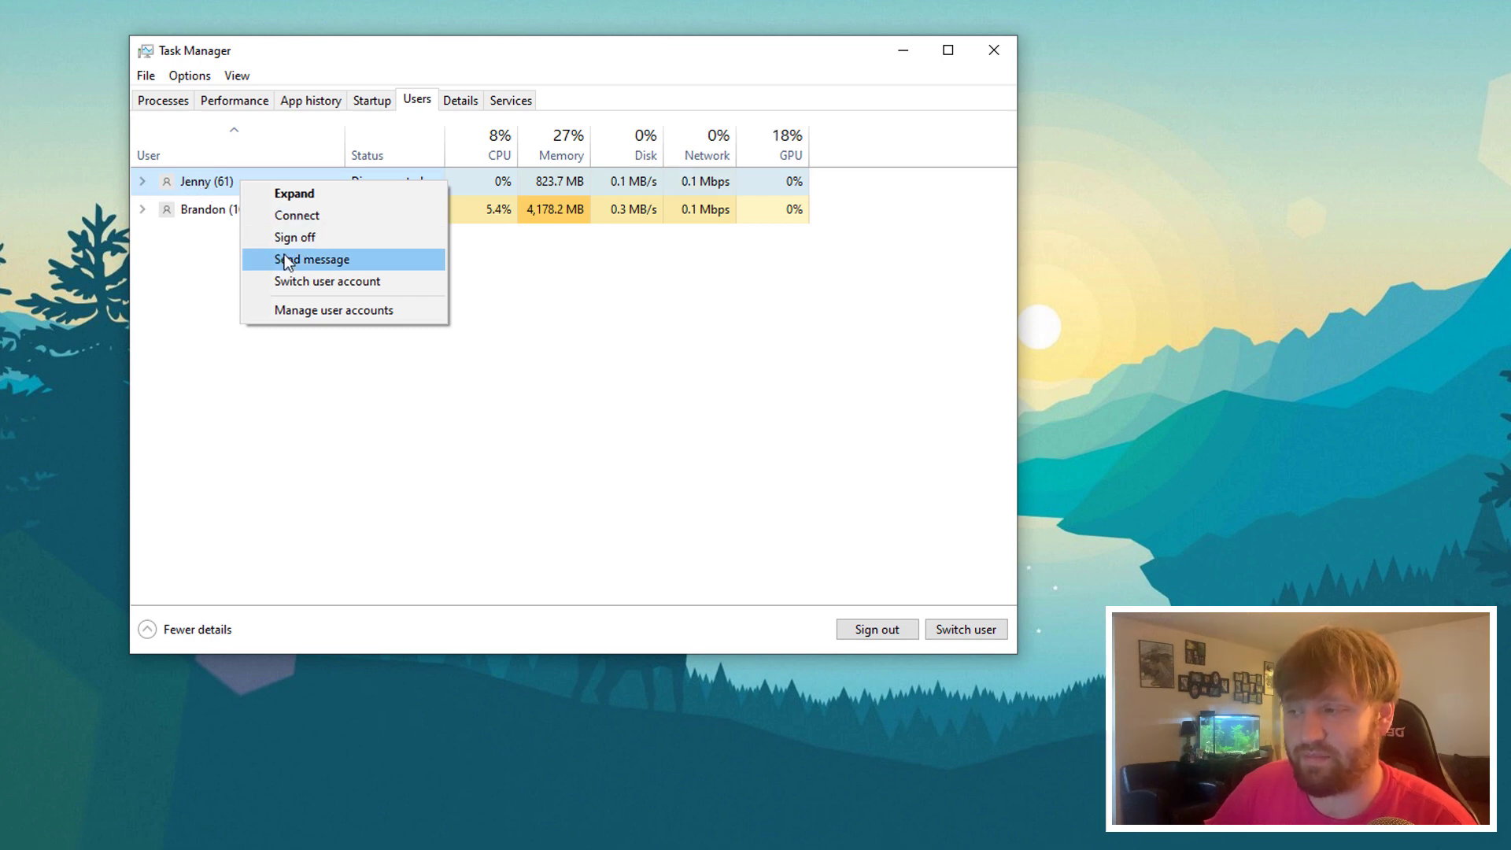
{"action": "left_click", "coordinate": [365, 258]}
{"action": "key", "text": "ctrl+a"}
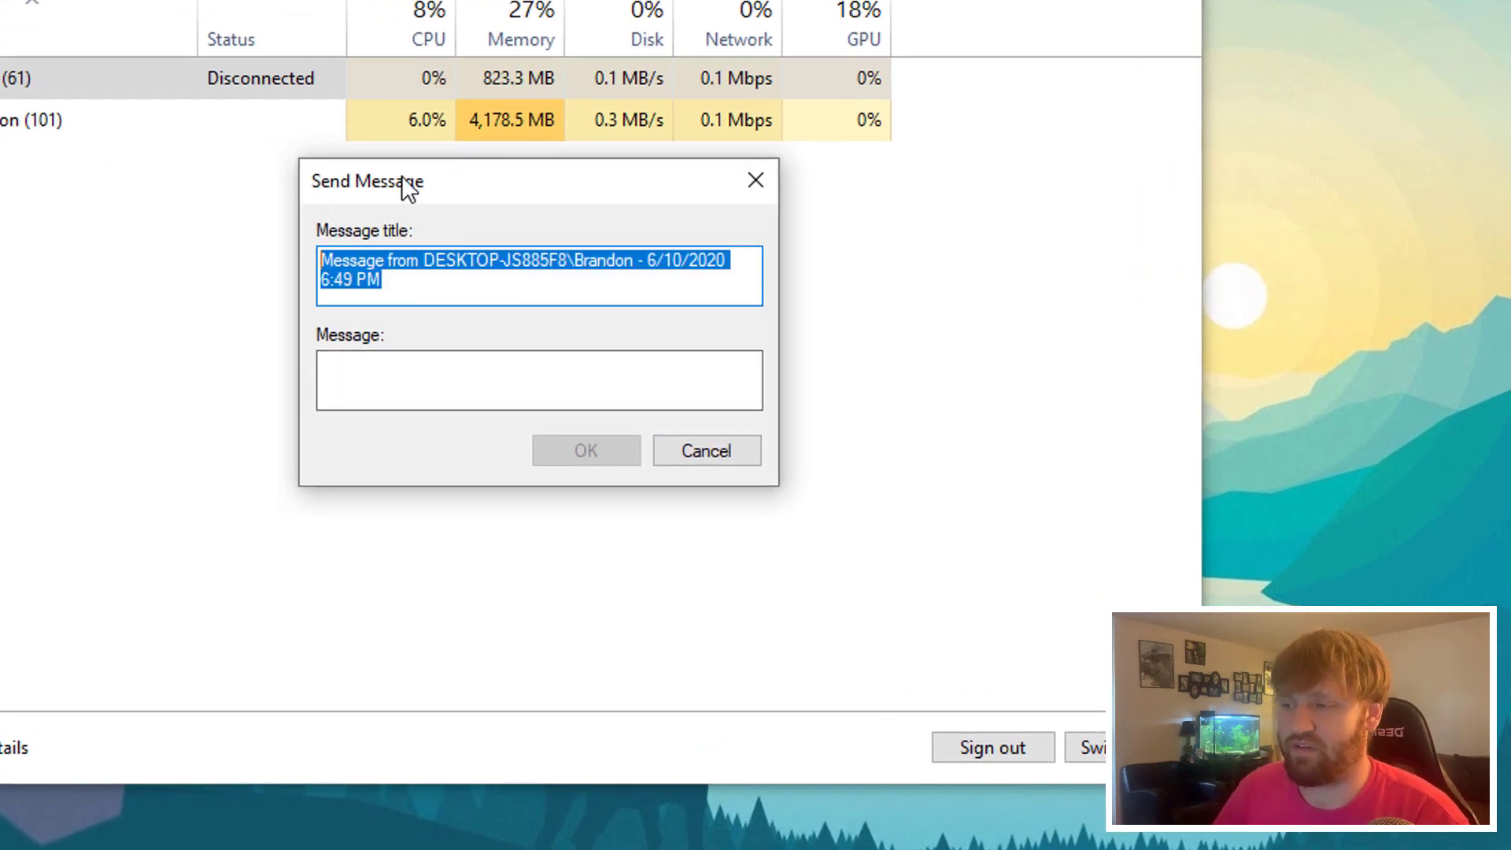
{"action": "left_click", "coordinate": [421, 260]}
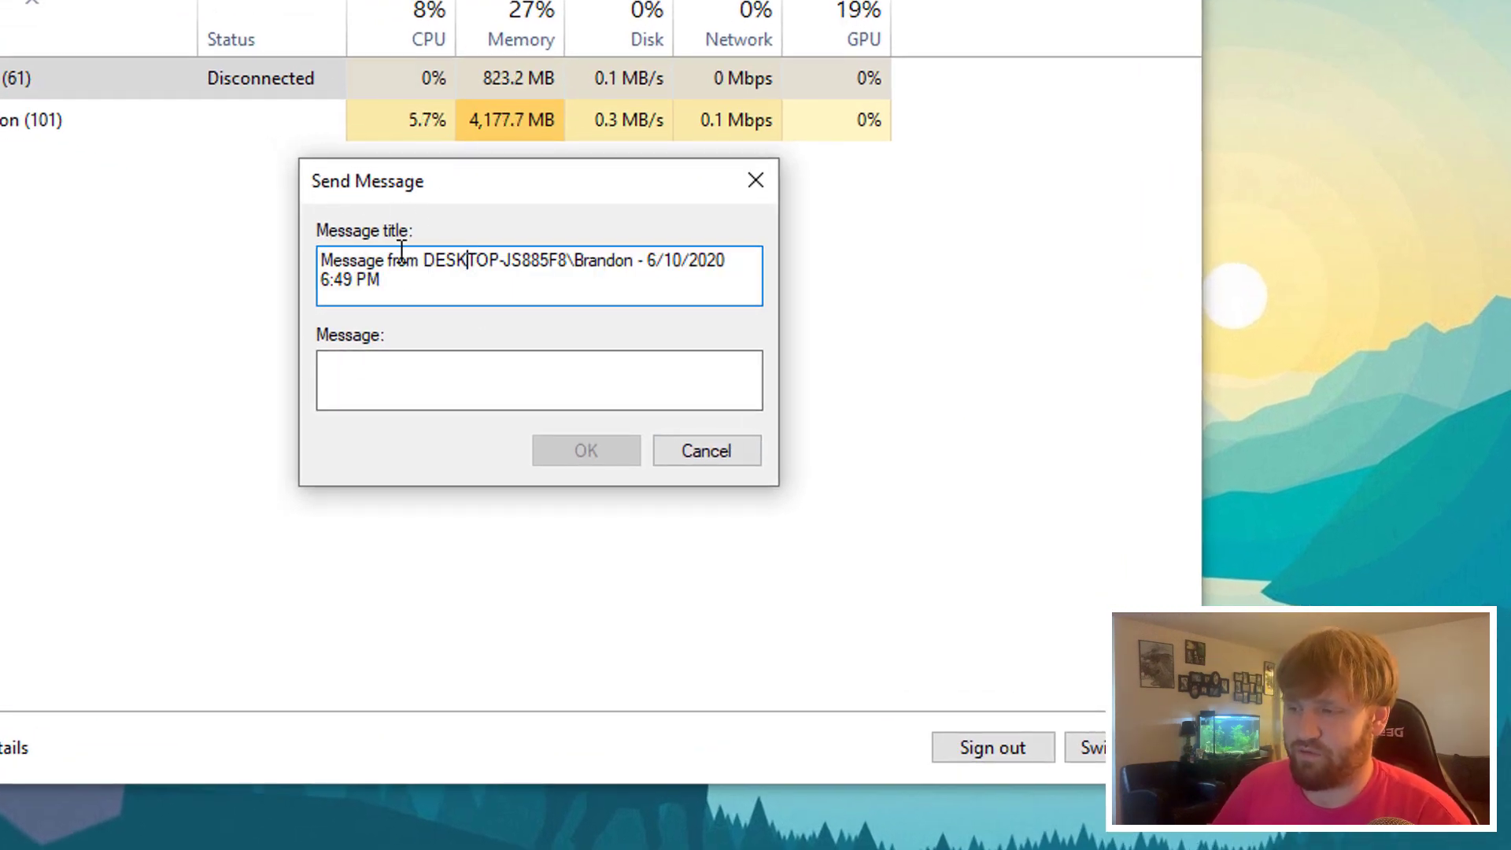
{"action": "left_click_drag", "start_coordinate": [435, 268], "coordinate": [532, 323]}
{"action": "type", "text": "B"}
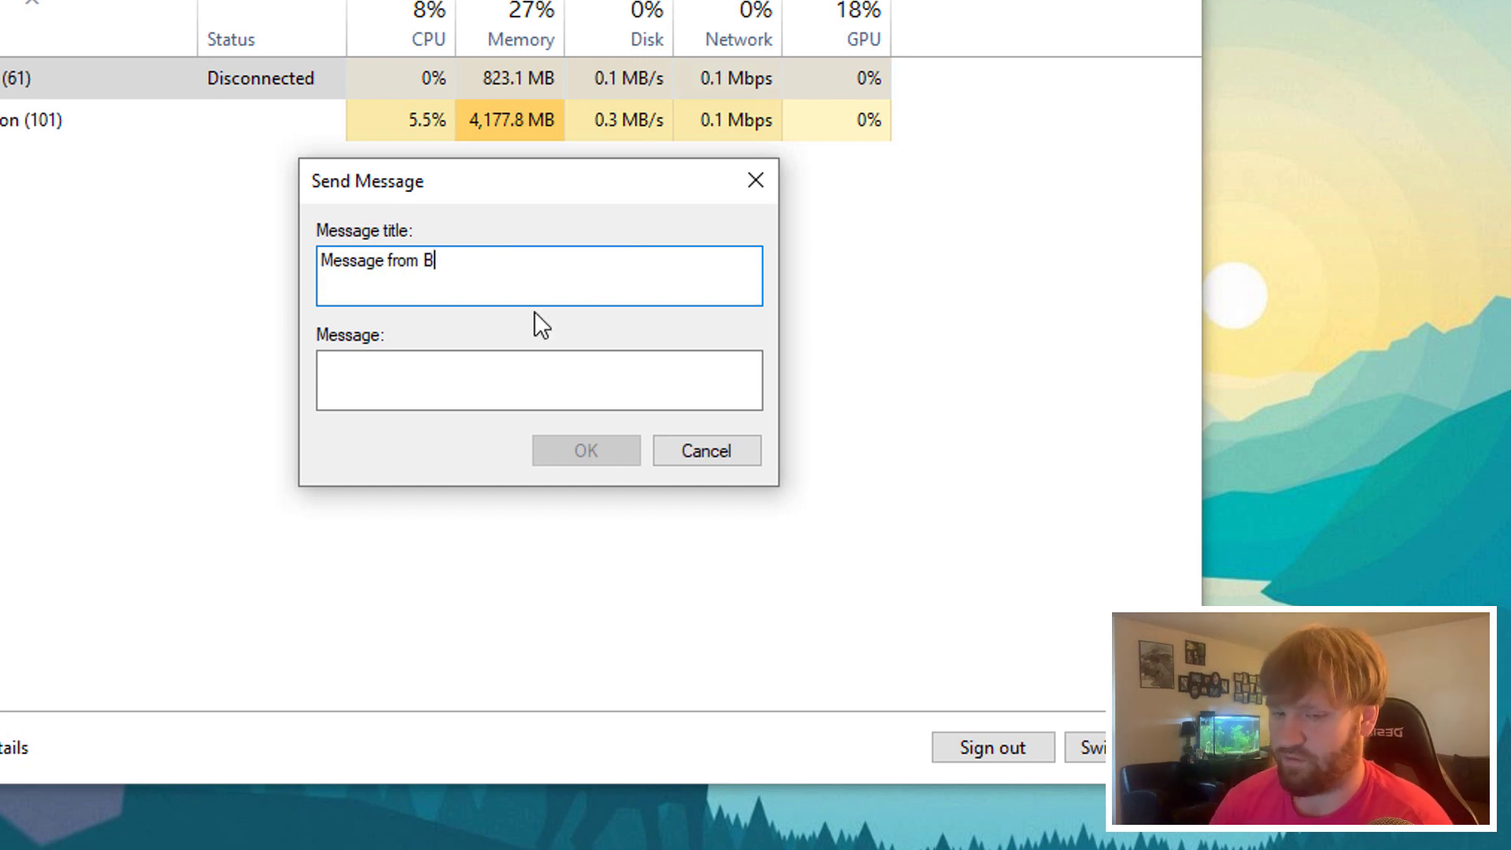
{"action": "type", "text": "randon"}
{"action": "key", "text": "BackSpace"}
{"action": "key", "text": "BackSpace"}
{"action": "key", "text": "BackSpace"}
{"action": "key", "text": "BackSpace"}
{"action": "key", "text": "BackSpace"}
{"action": "key", "text": "BackSpace"}
{"action": "key", "text": "BackSpace"}
{"action": "type", "text": "Admin"}
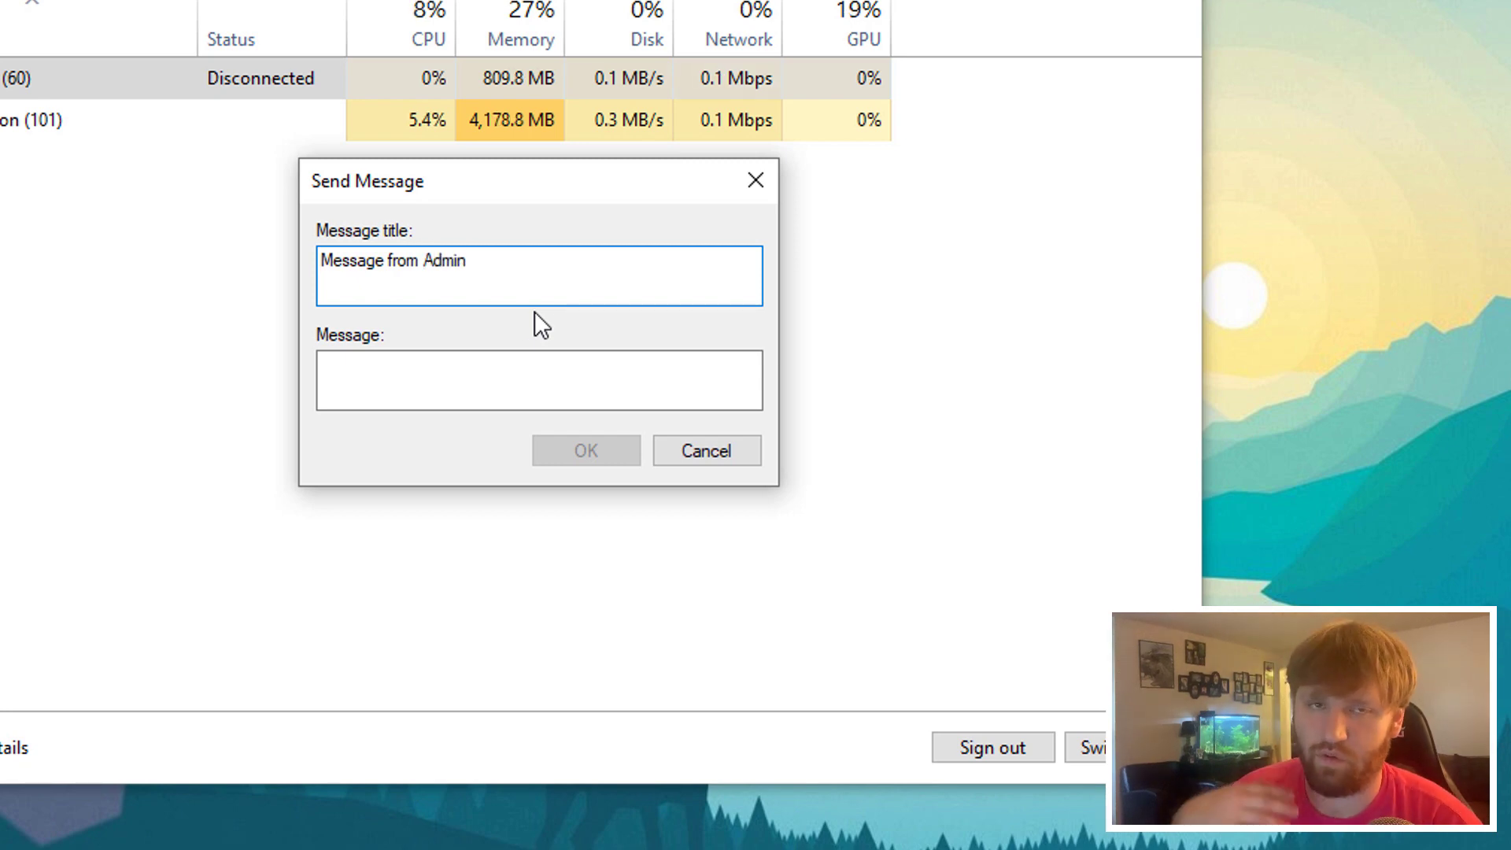
- Write the message body 'Please stop seeding all those torrents!!!'
{"action": "left_click", "coordinate": [390, 387]}
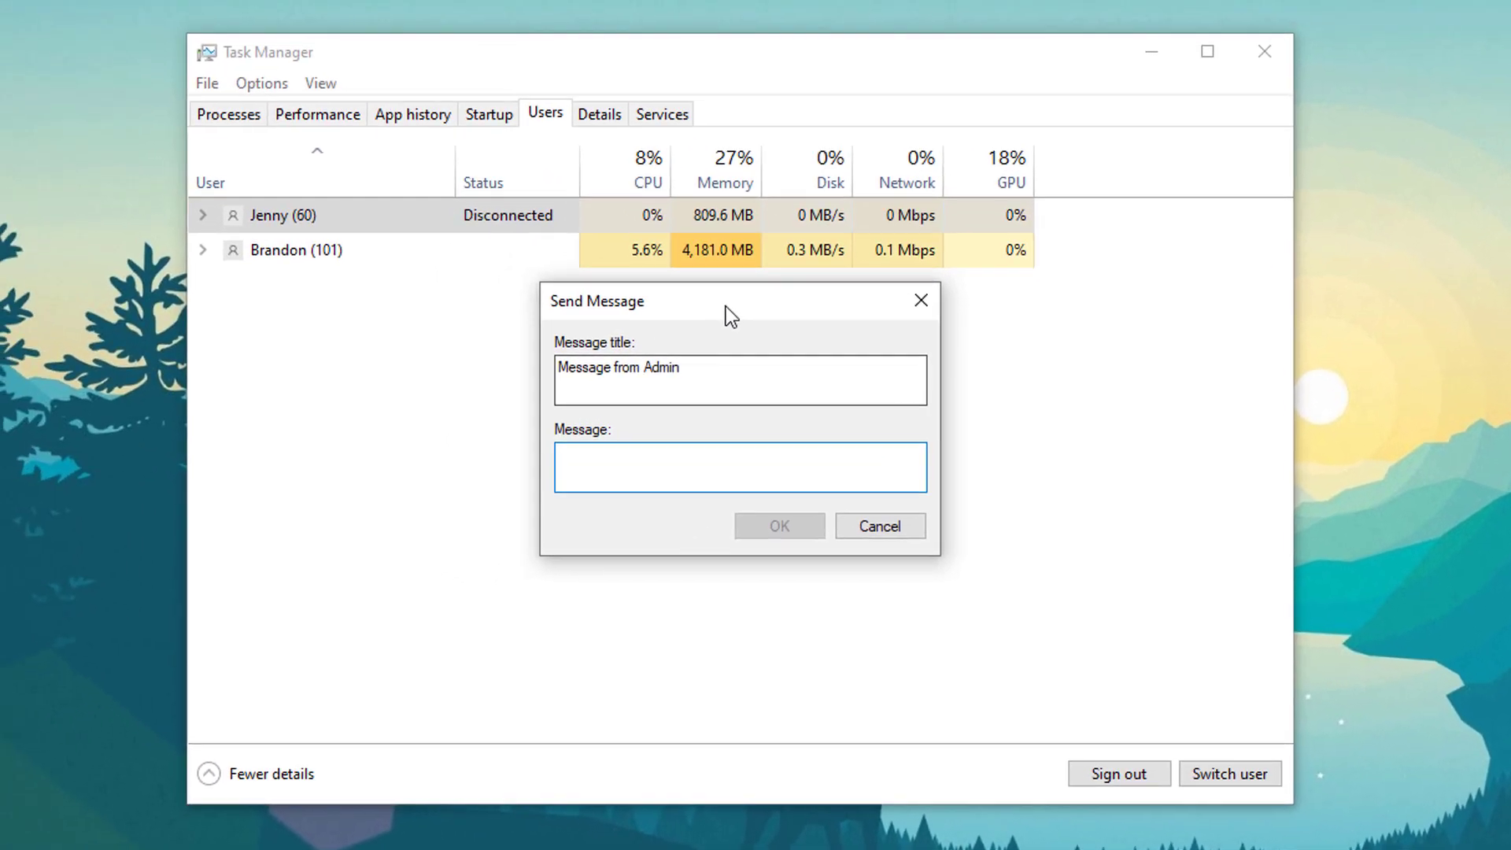
{"action": "left_click_drag", "start_coordinate": [524, 181], "coordinate": [0, 195]}
{"action": "left_click_drag", "start_coordinate": [0, 307], "coordinate": [0, 260]}
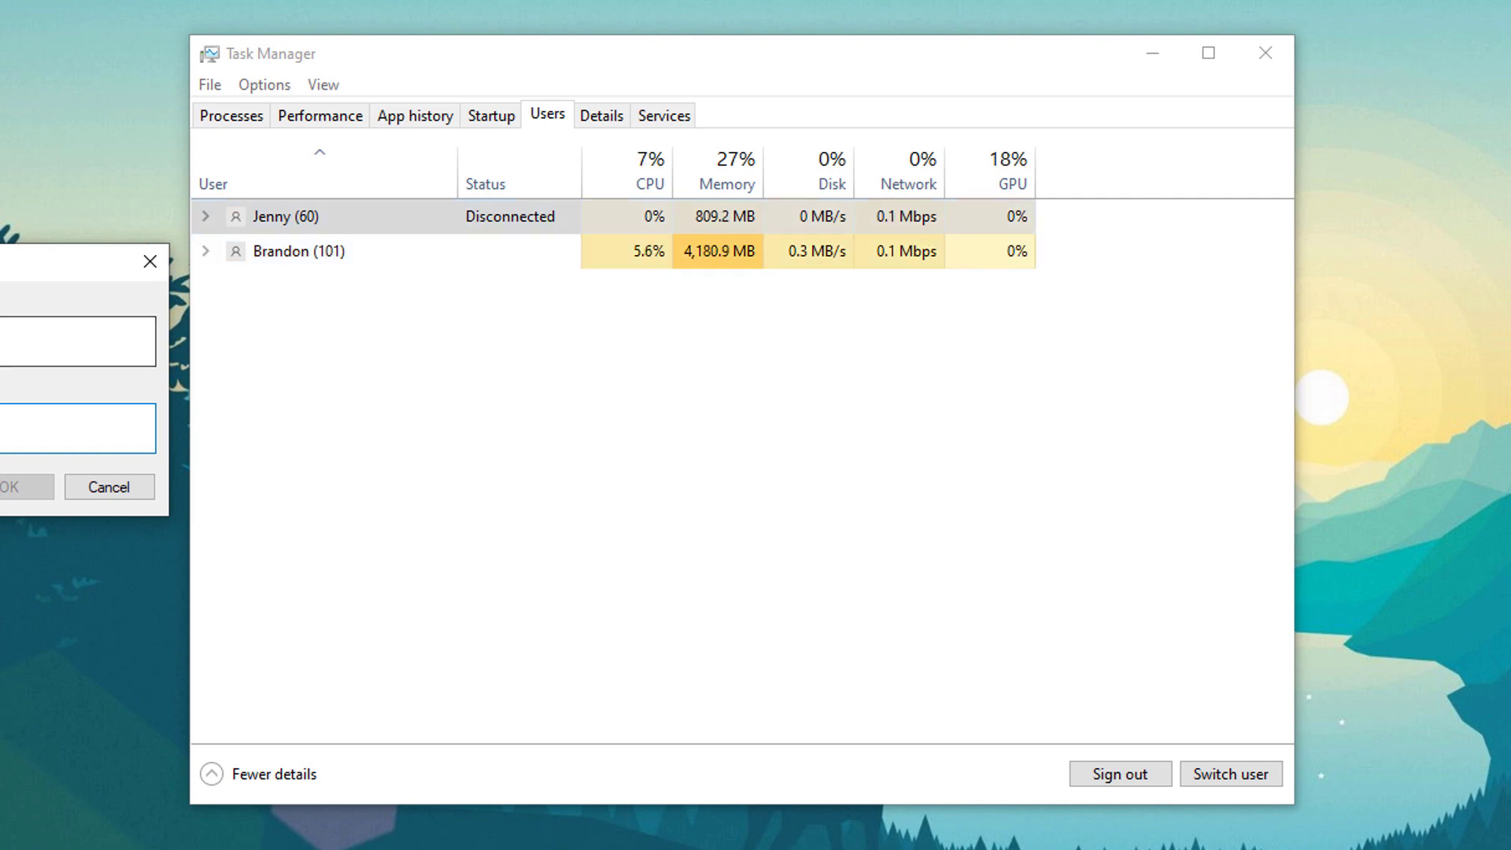
{"action": "left_click_drag", "start_coordinate": [79, 262], "coordinate": [711, 318]}
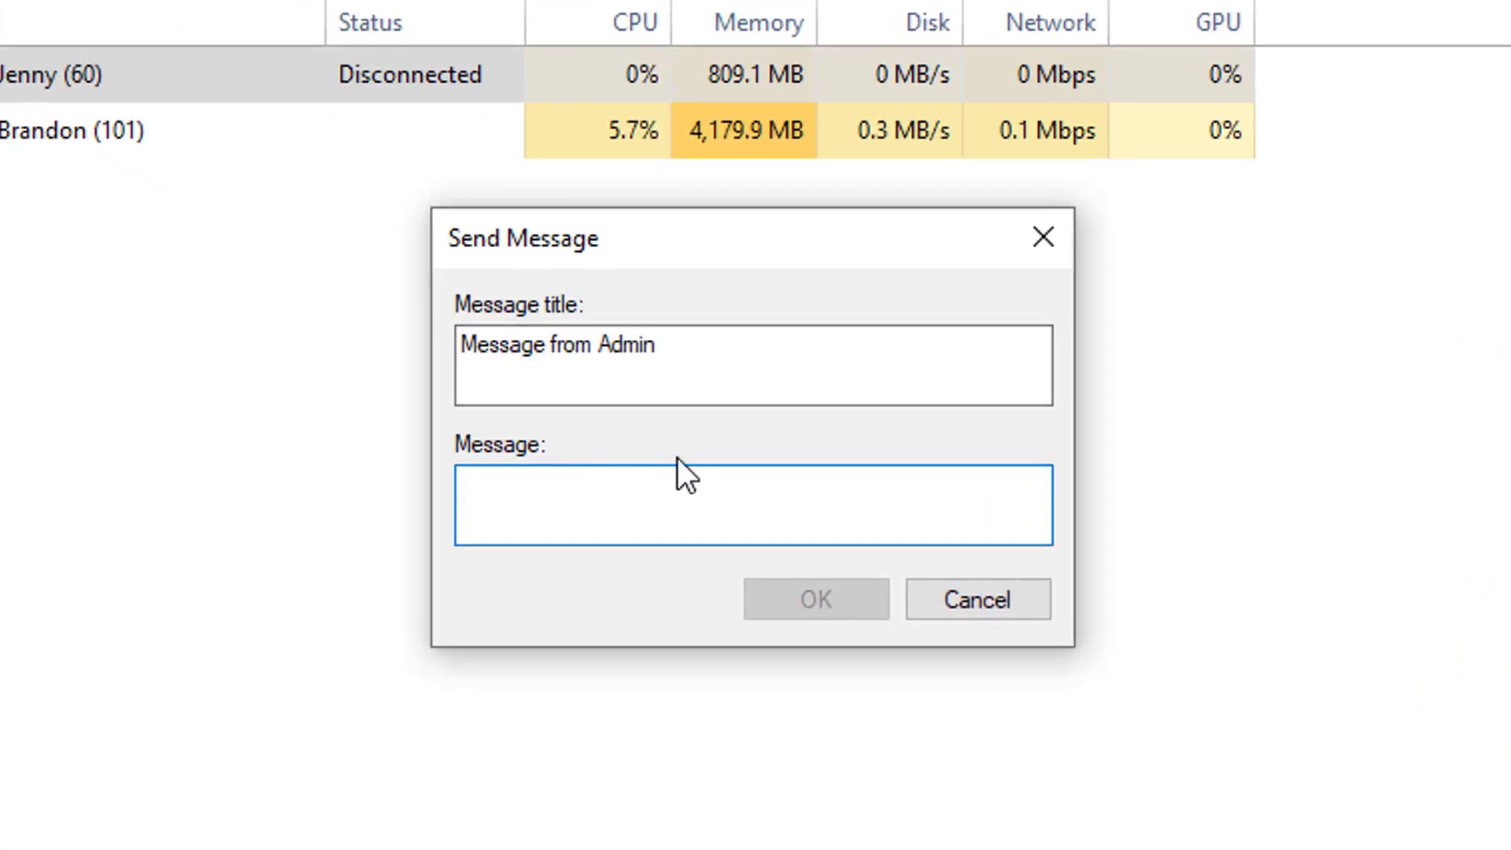
{"action": "type", "text": "P"}
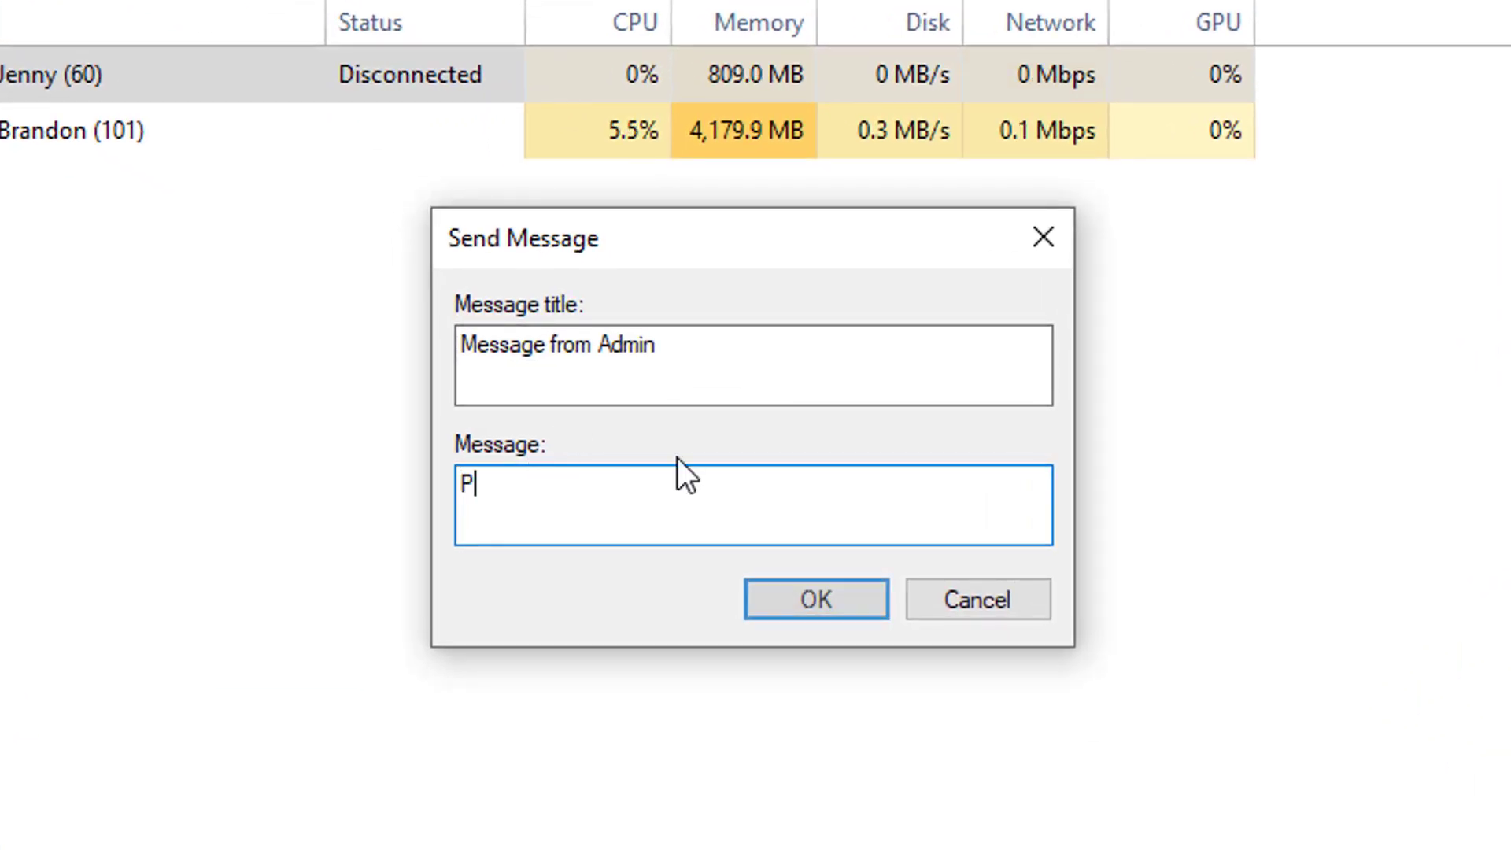
{"action": "type", "text": "lease s"}
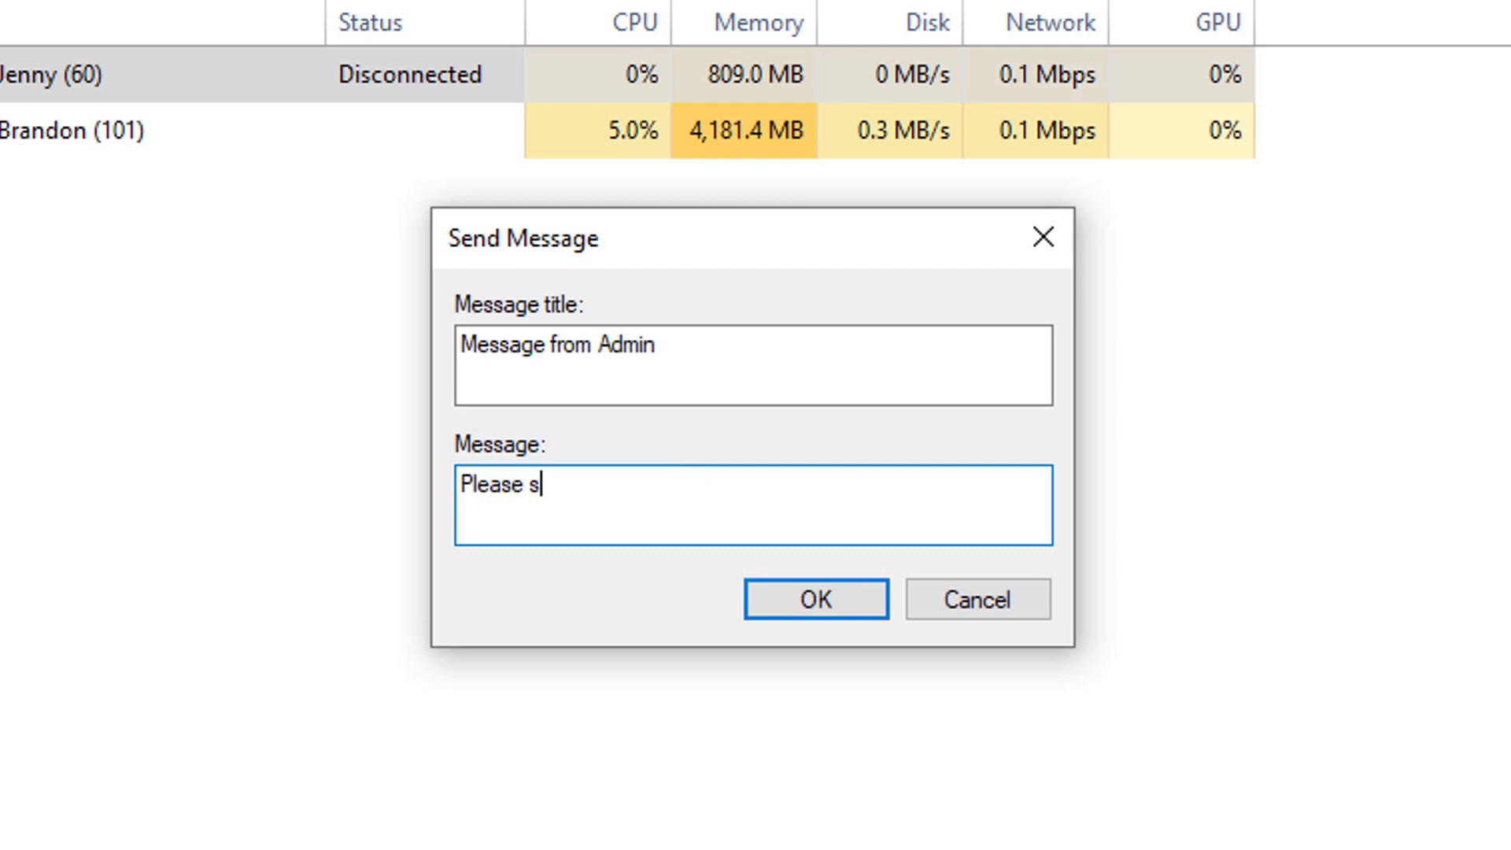
{"action": "type", "text": "top seeding all tho"}
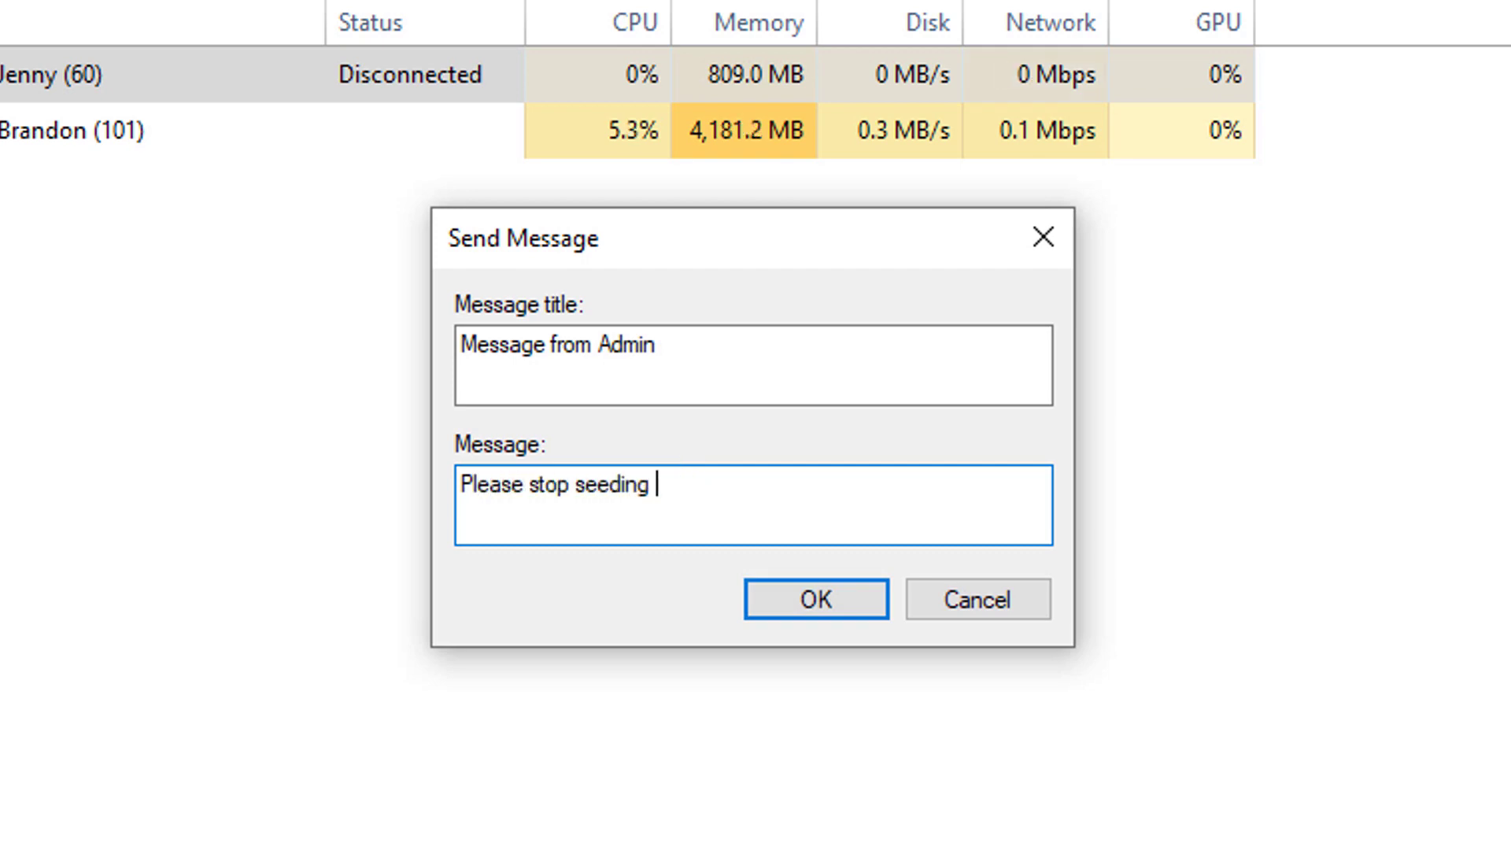
{"action": "type", "text": "se to"}
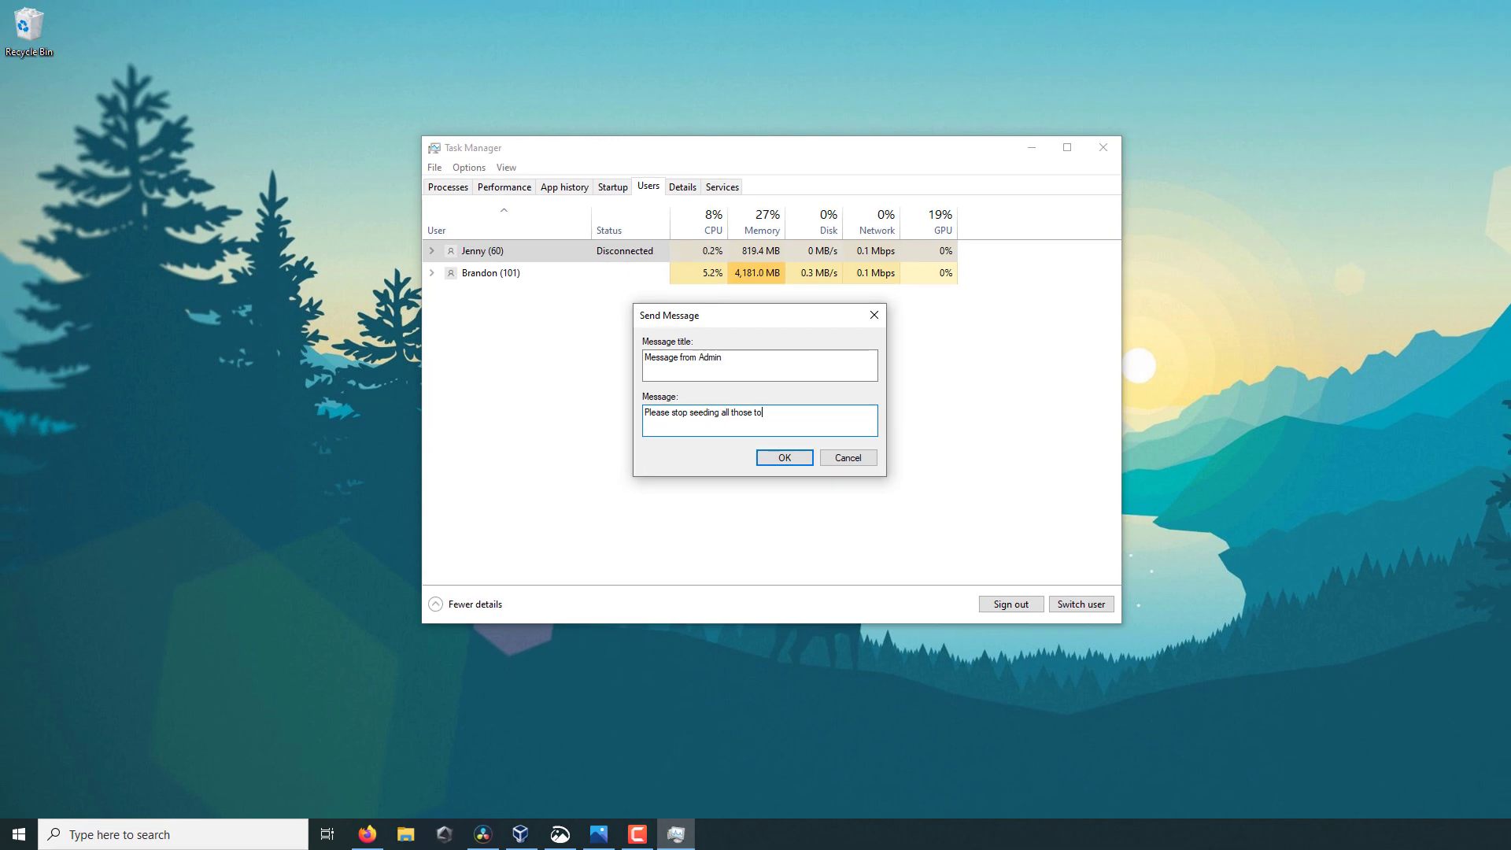
{"action": "type", "text": "rrents!!!"}
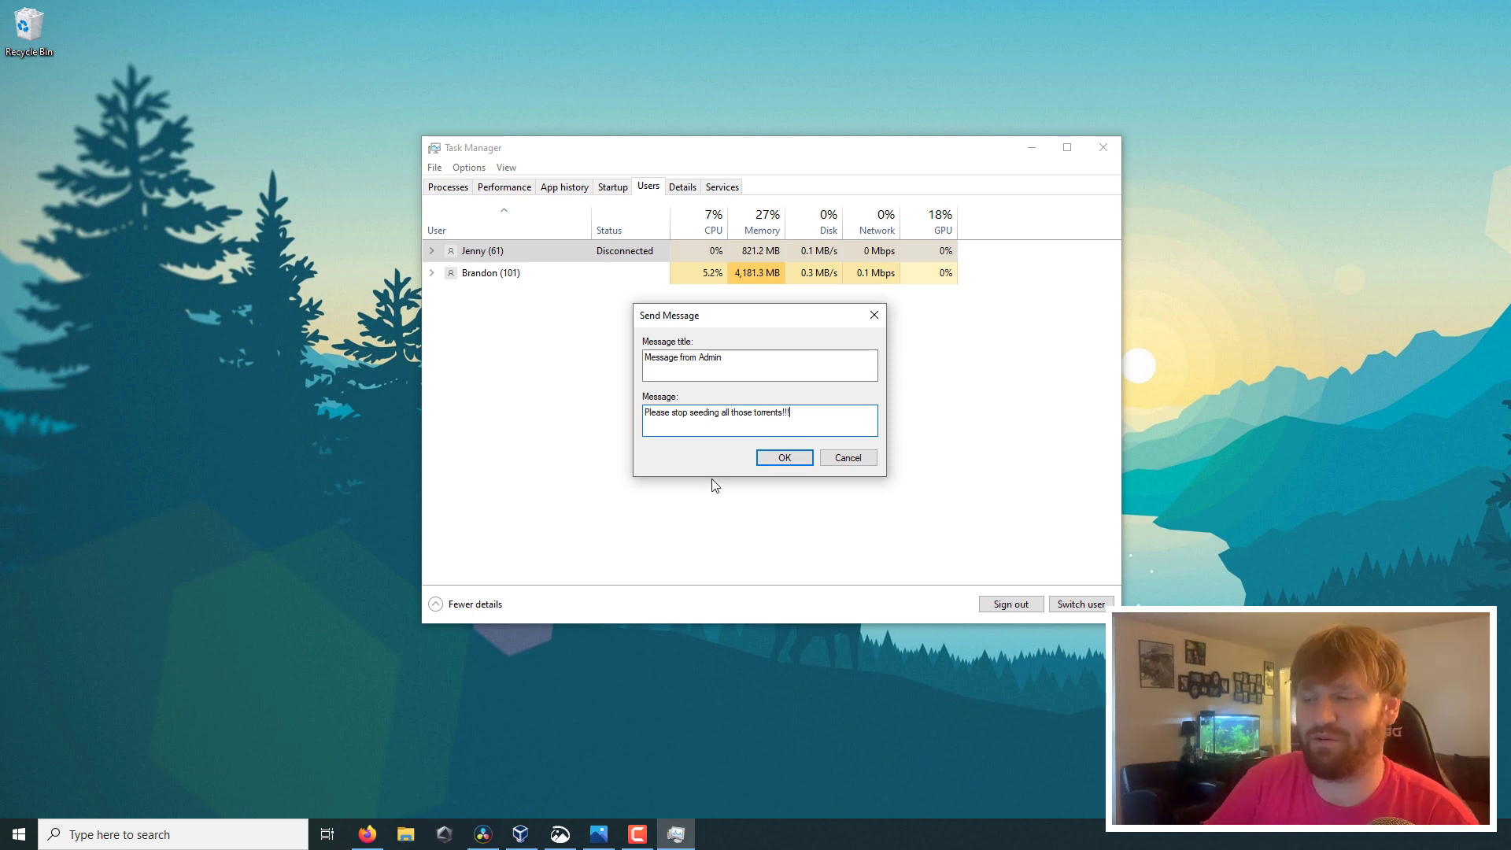
- Send the message, then view Memory and CPU details on the Performance tab
{"action": "left_click", "coordinate": [783, 458]}
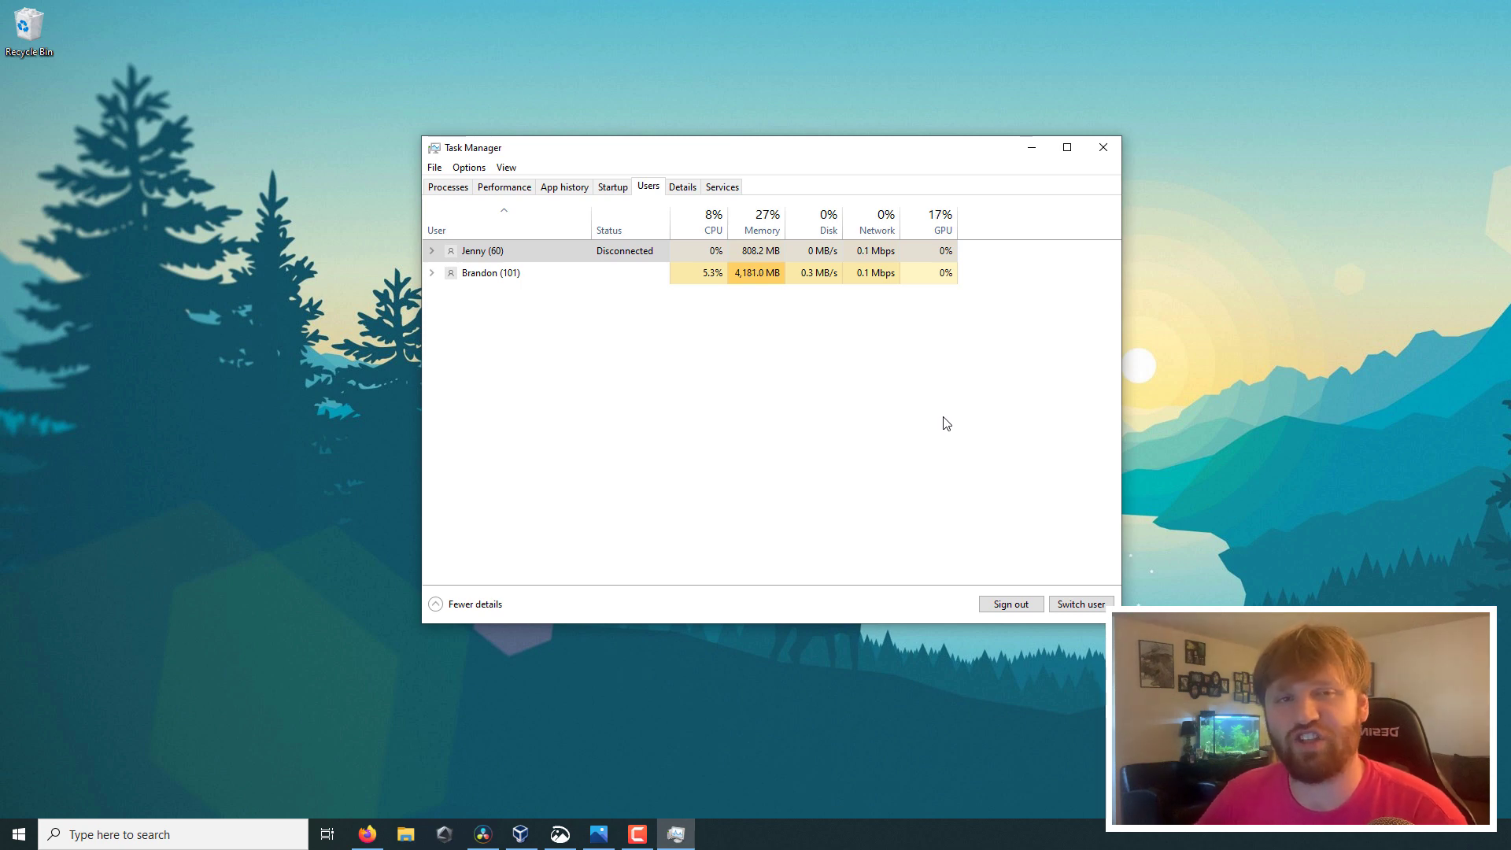
{"action": "left_click", "coordinate": [504, 187]}
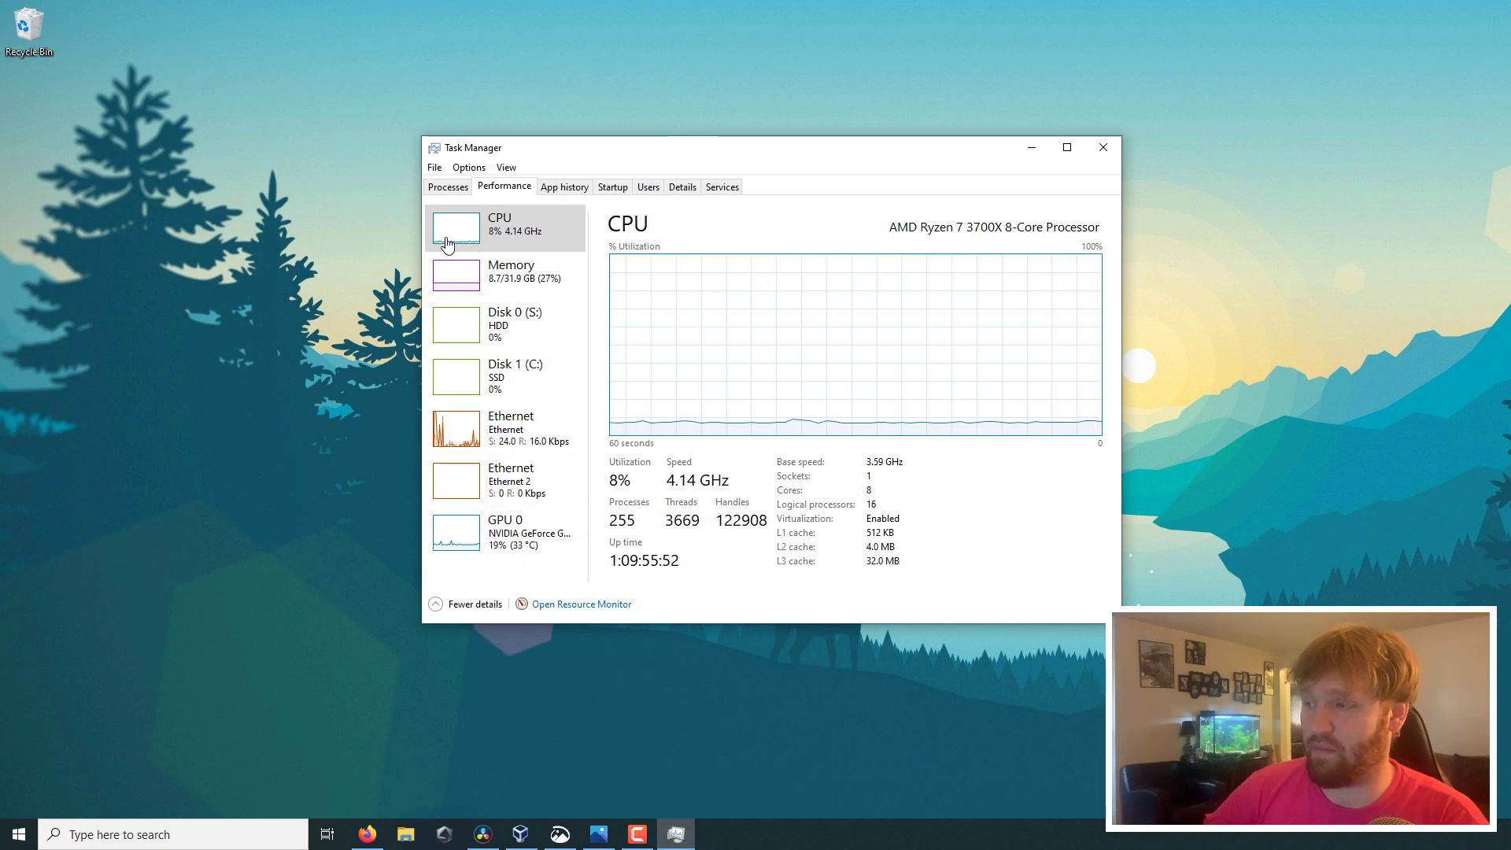
{"action": "left_click", "coordinate": [523, 278]}
{"action": "left_click", "coordinate": [552, 228]}
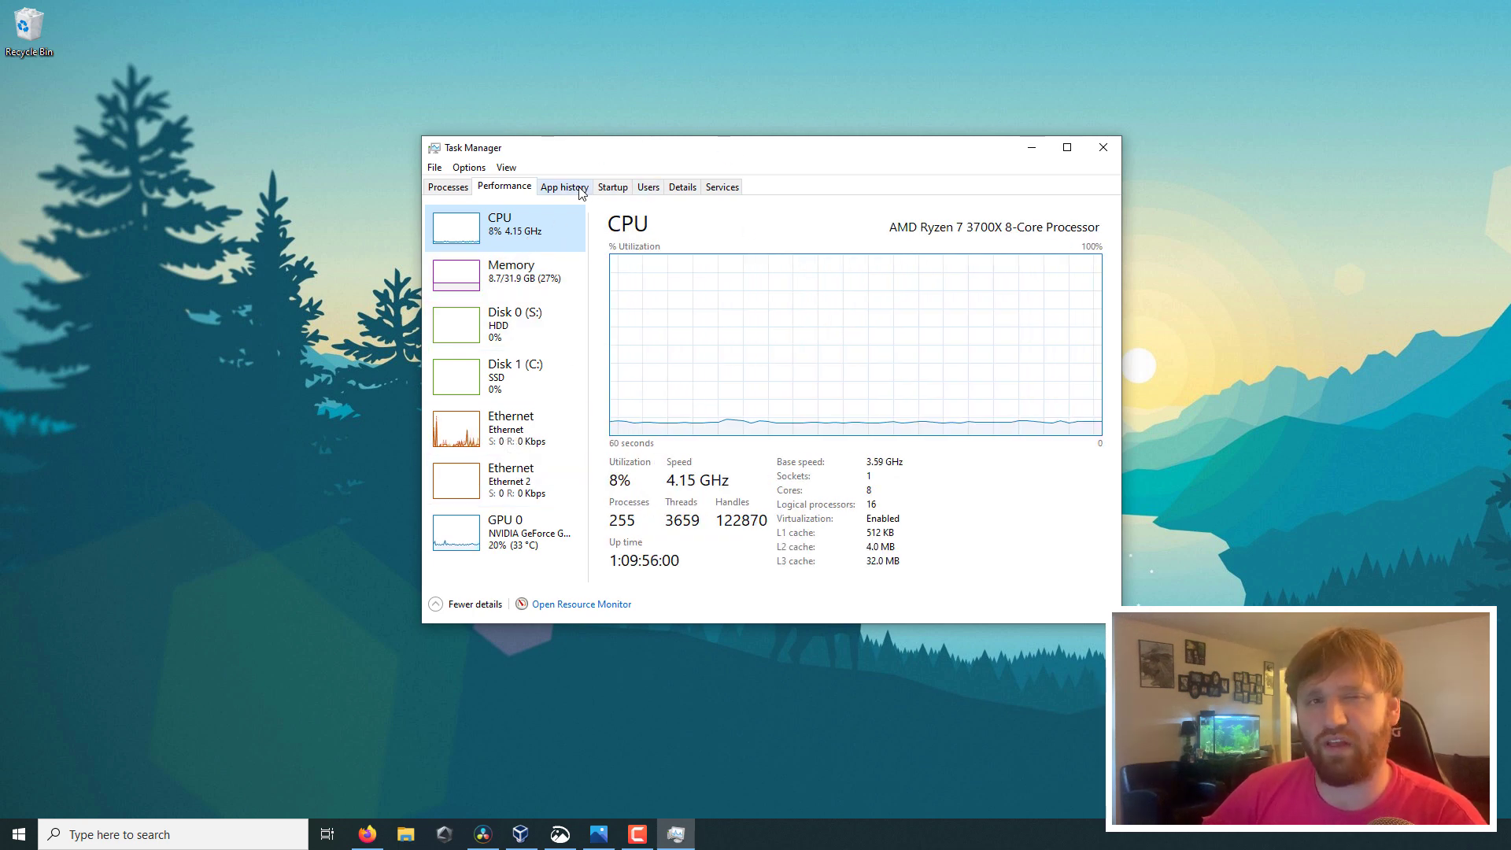
- Switch the CPU graph to Summary view and place the compact window at the top-right
{"action": "right_click", "coordinate": [533, 233]}
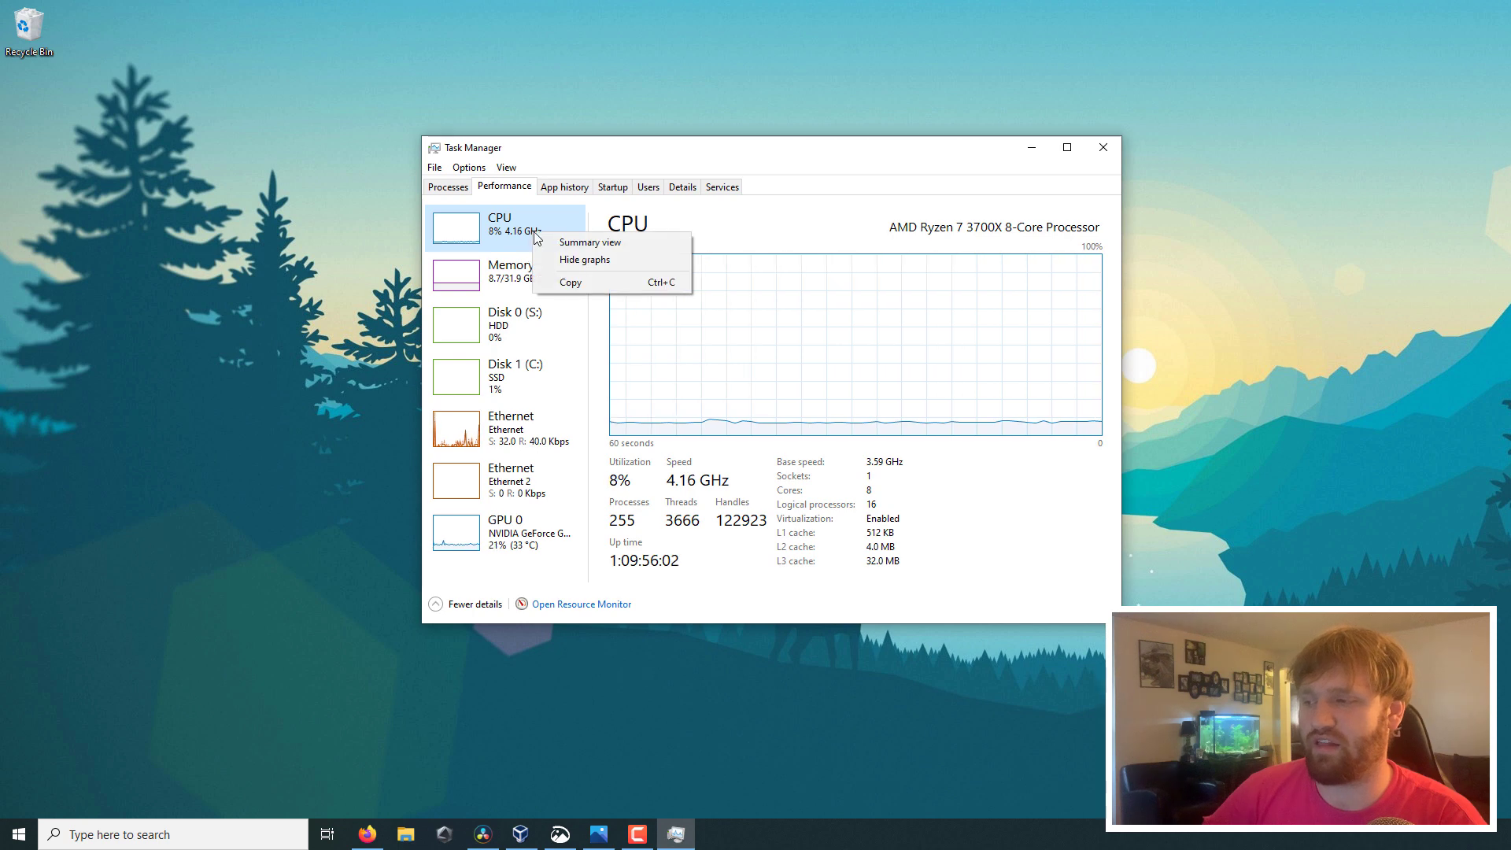
{"action": "left_click", "coordinate": [591, 243]}
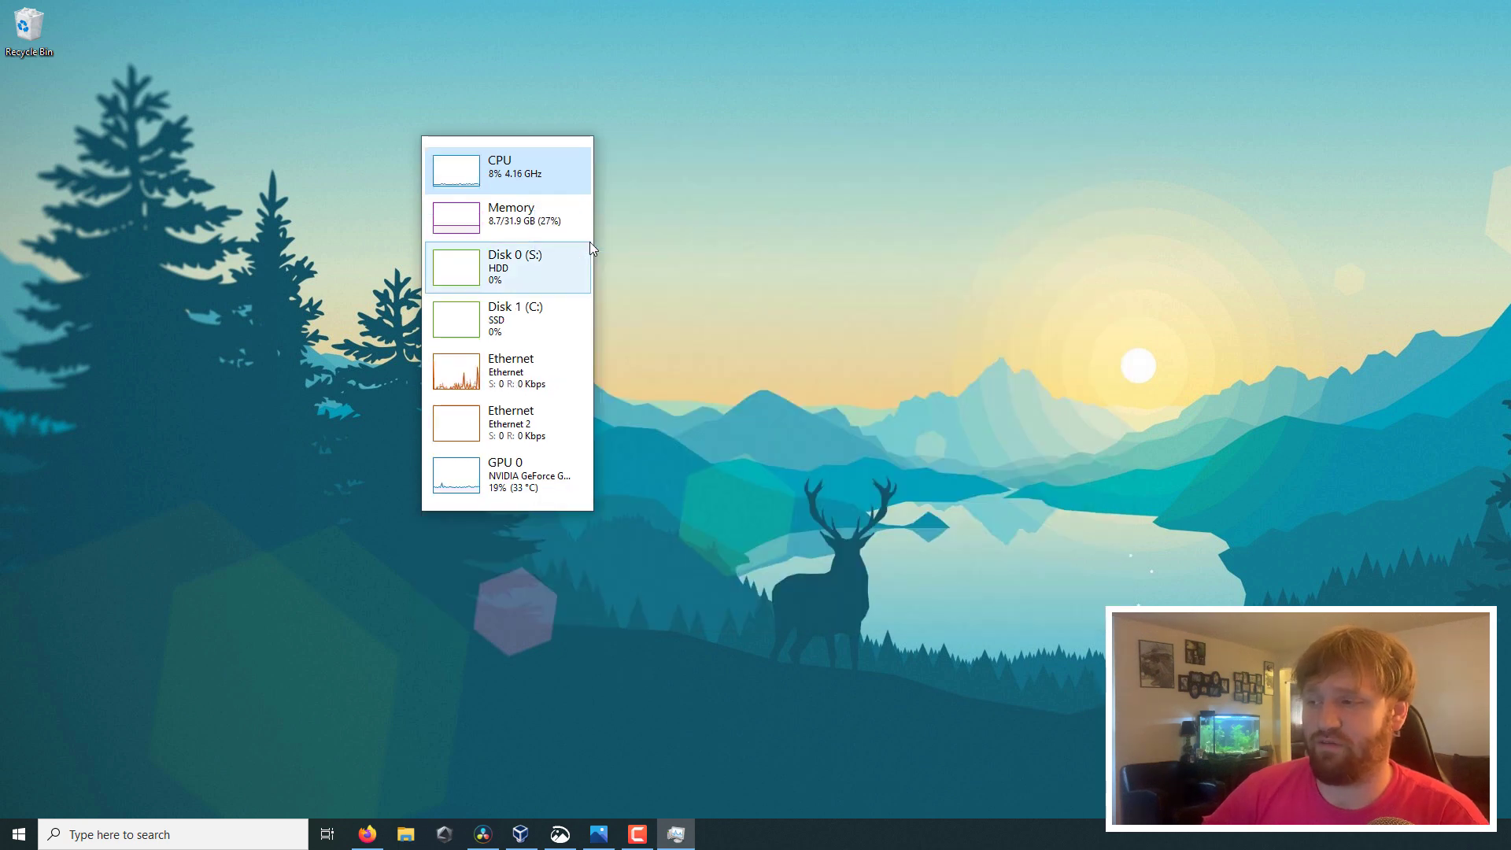
{"action": "mouse_move", "coordinate": [594, 501]}
{"action": "left_mouse_down"}
{"action": "mouse_move", "coordinate": [752, 689]}
{"action": "mouse_move", "coordinate": [632, 356]}
{"action": "mouse_move", "coordinate": [574, 346]}
{"action": "mouse_move", "coordinate": [604, 499]}
{"action": "left_mouse_up"}
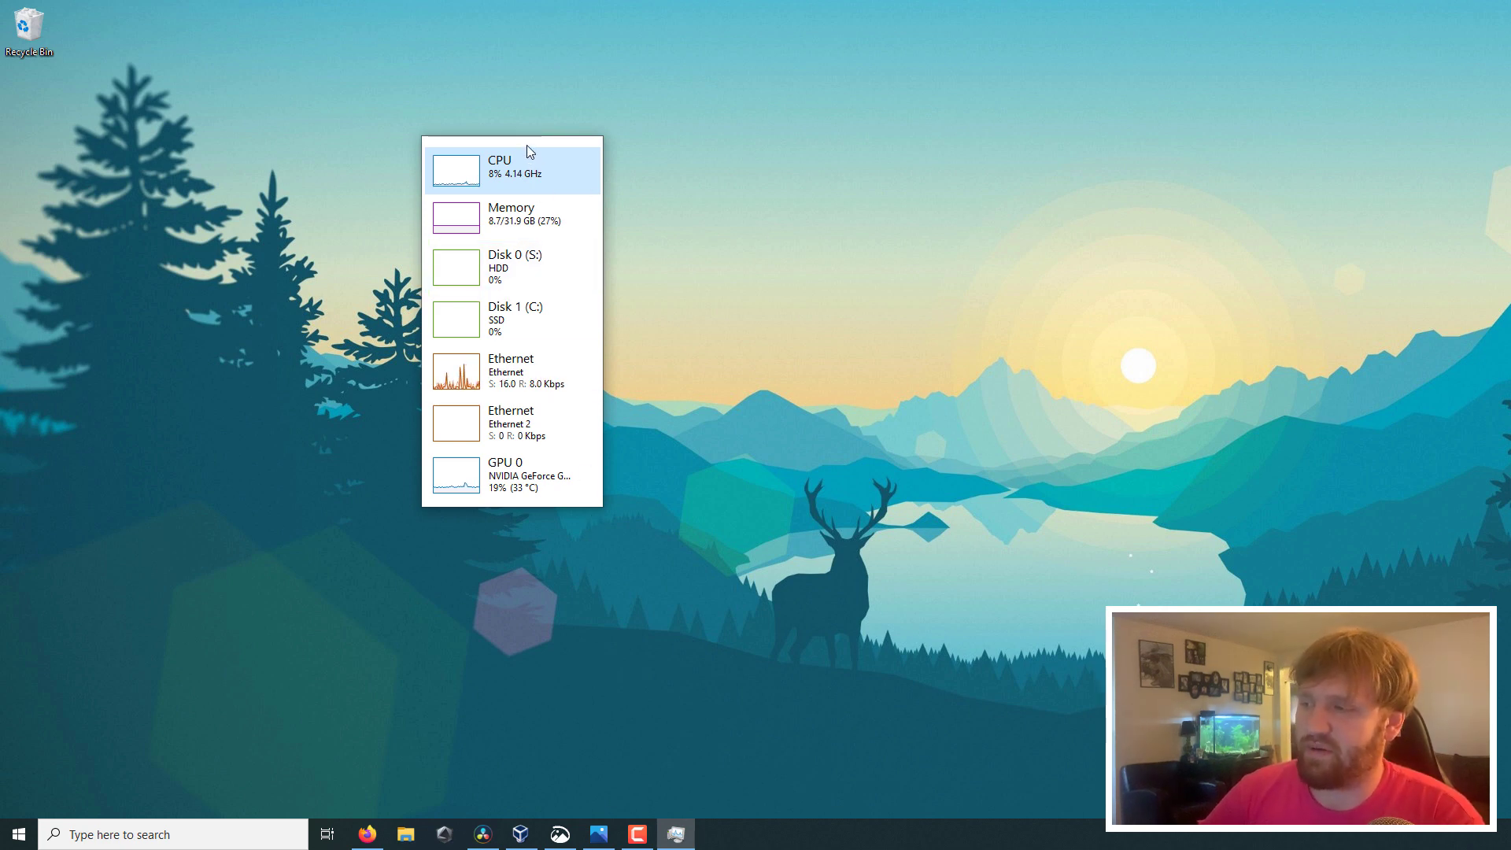
{"action": "left_click_drag", "start_coordinate": [528, 145], "coordinate": [1419, 21]}
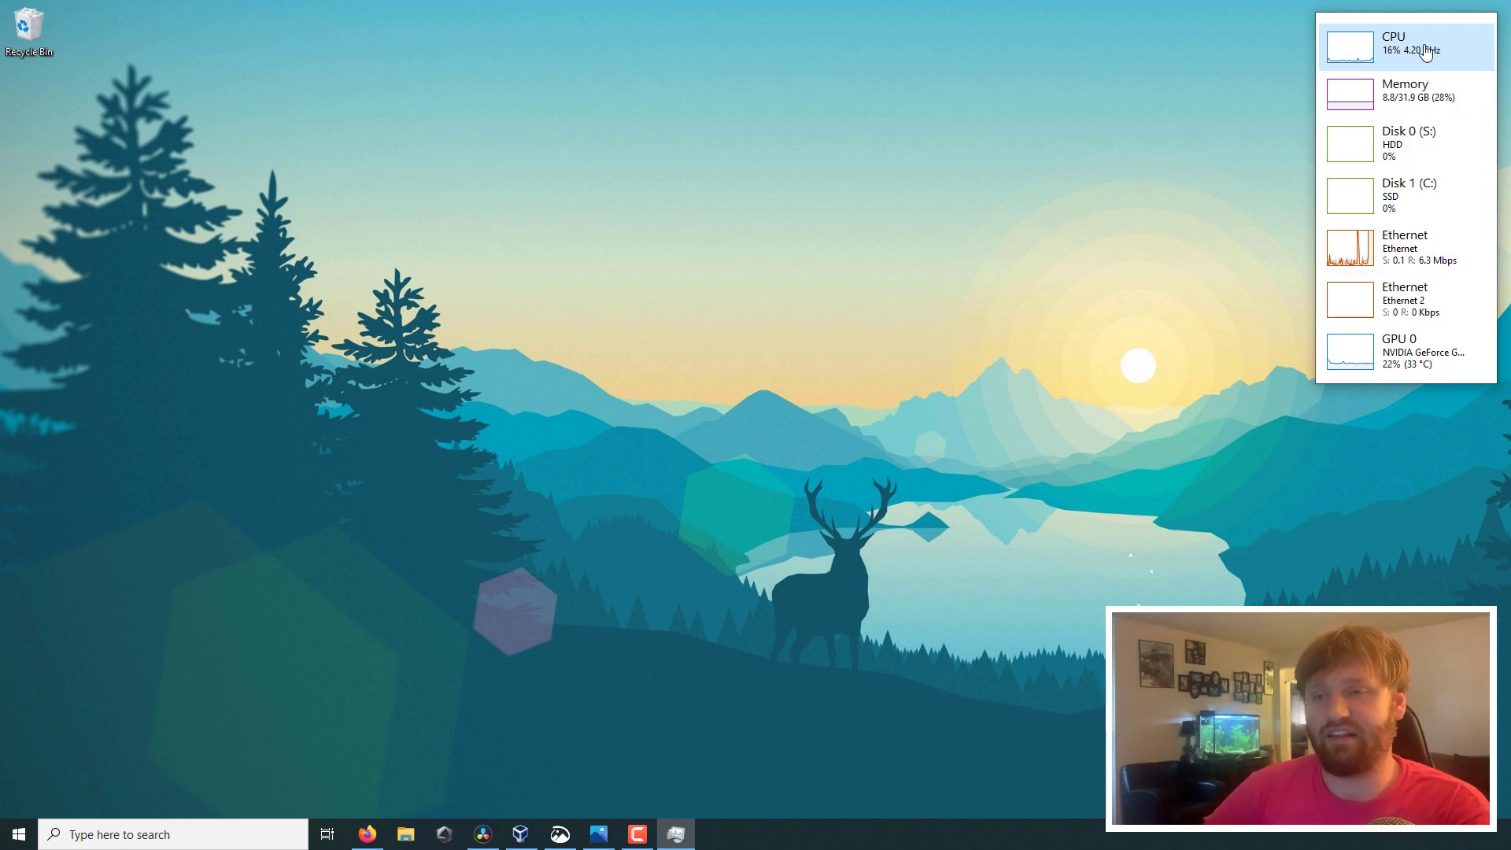
- Toggle between compact and full views, ending on full Disk 0 (S:) details
{"action": "left_click_drag", "start_coordinate": [1432, 16], "coordinate": [1120, 63]}
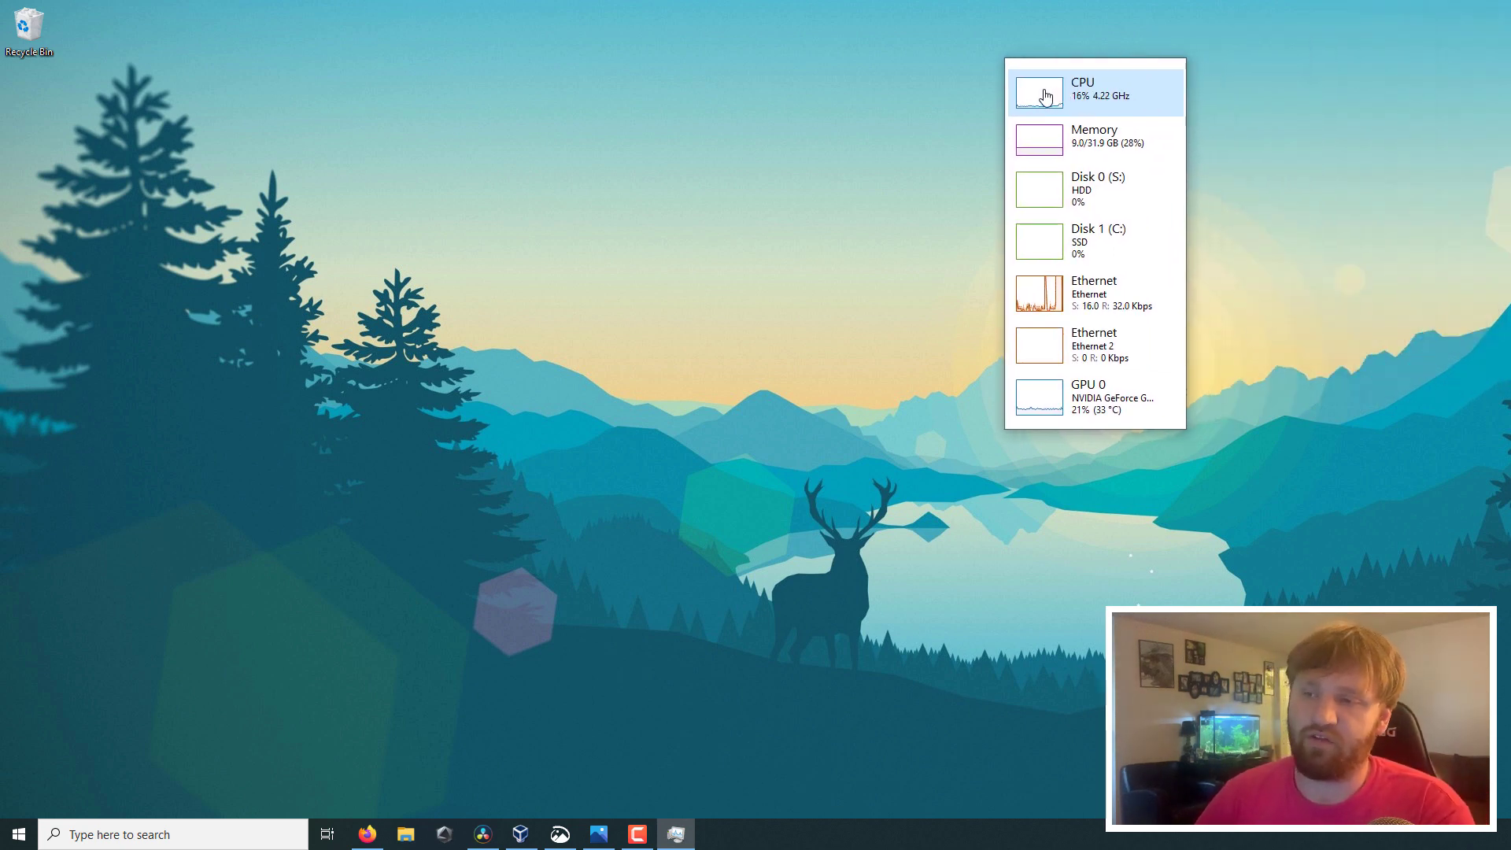
{"action": "double_click", "coordinate": [1045, 96]}
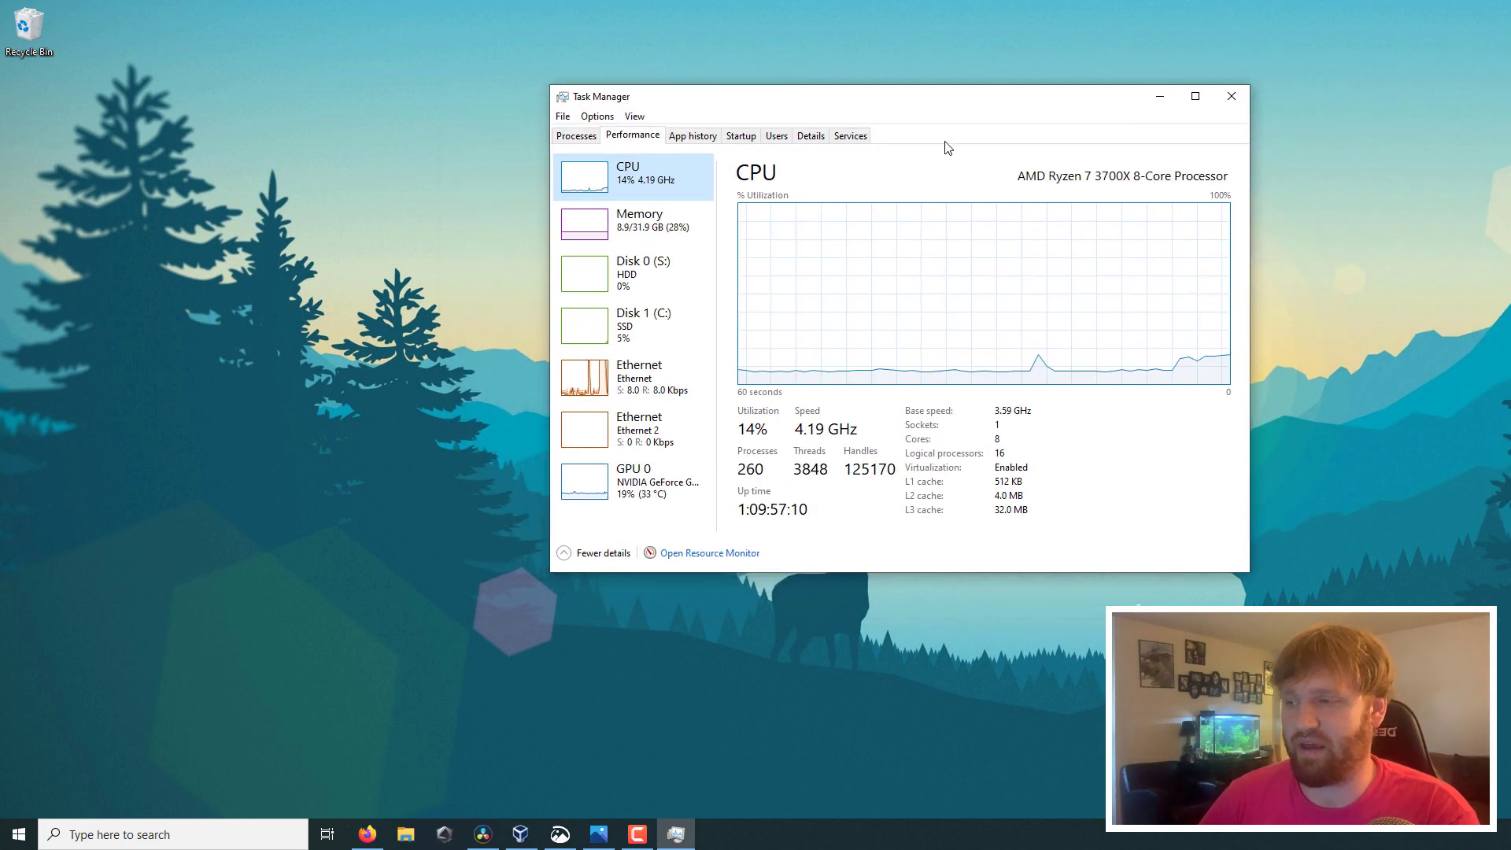
{"action": "double_click", "coordinate": [607, 178]}
{"action": "double_click", "coordinate": [621, 112]}
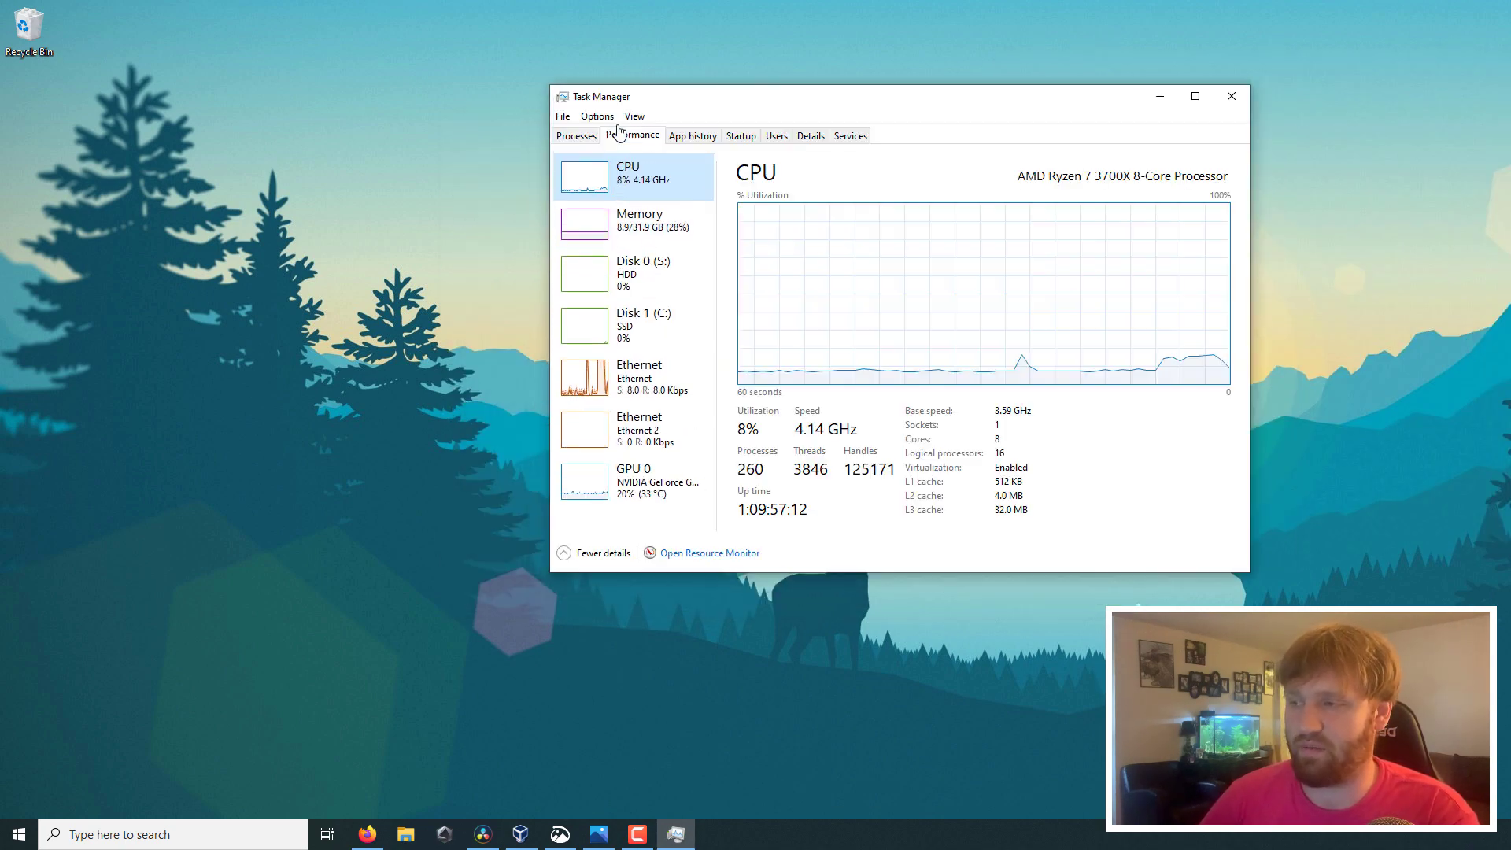
{"action": "double_click", "coordinate": [645, 277]}
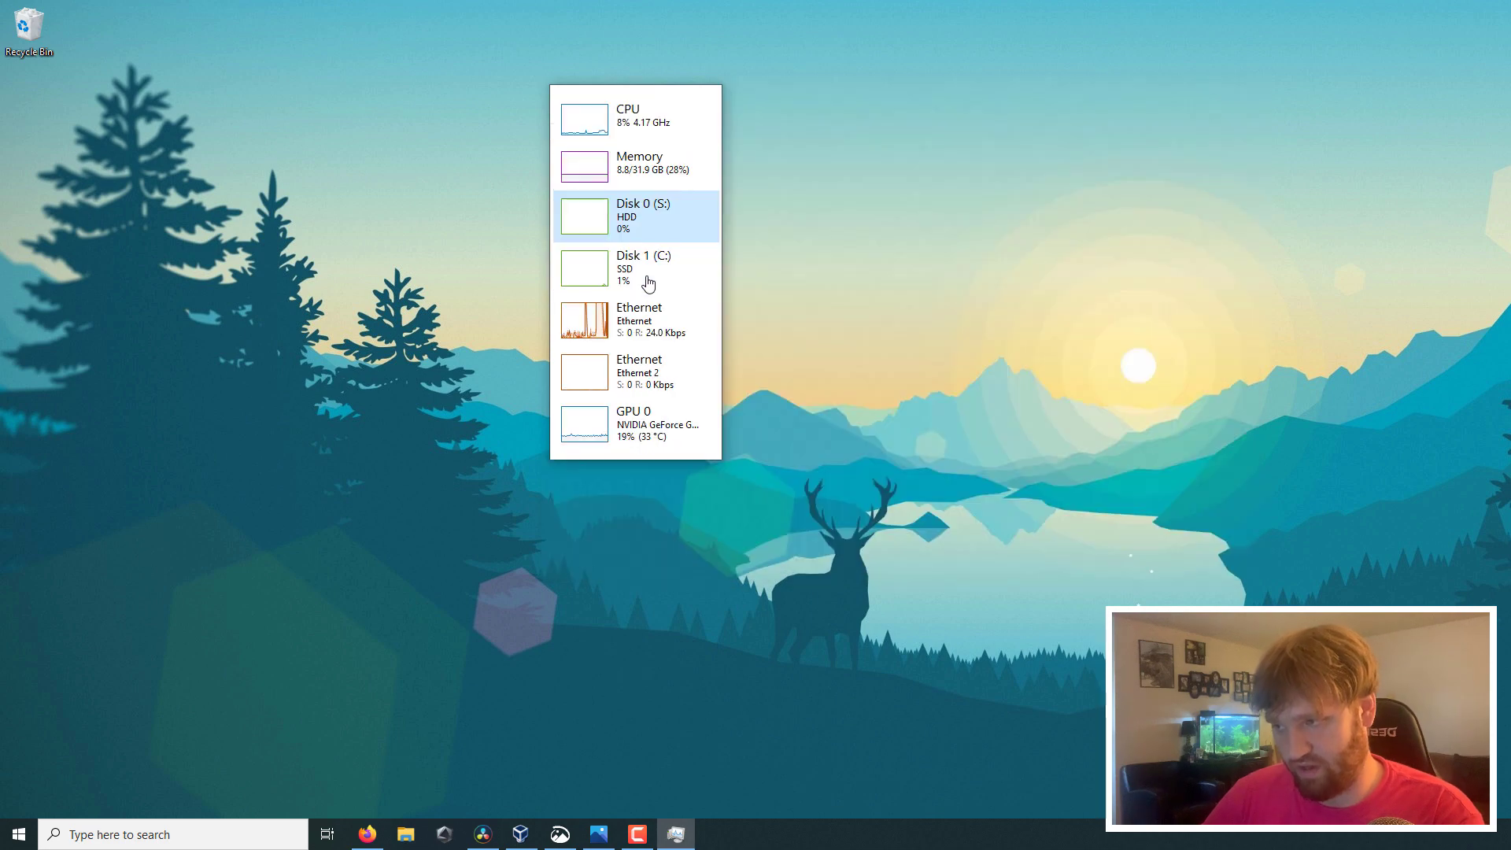
{"action": "double_click", "coordinate": [647, 236]}
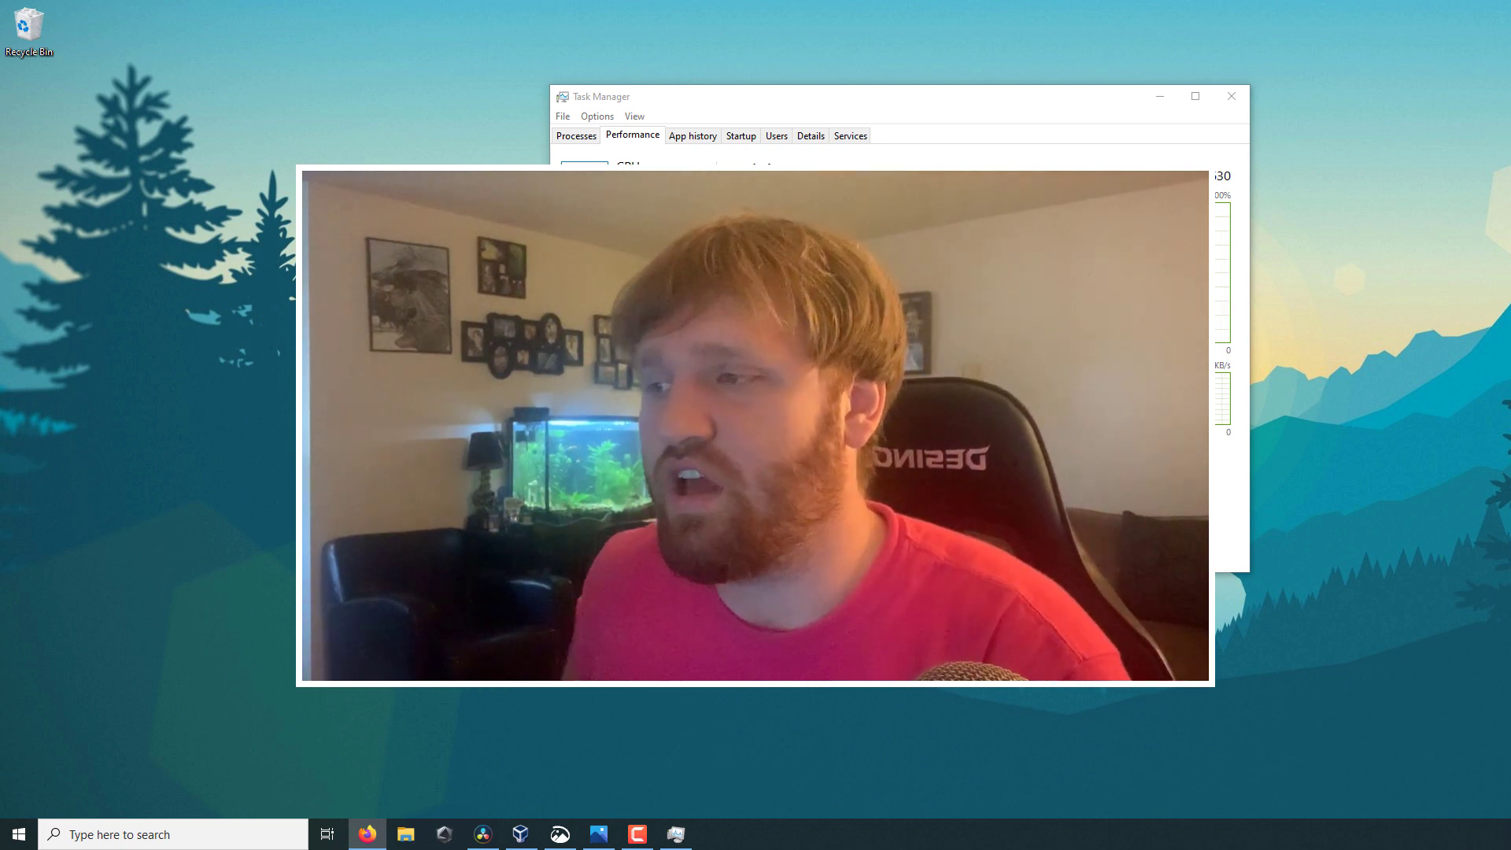
- Find COM Surrogate in the Processes list and search it online with Bing
{"action": "left_click", "coordinate": [576, 136]}
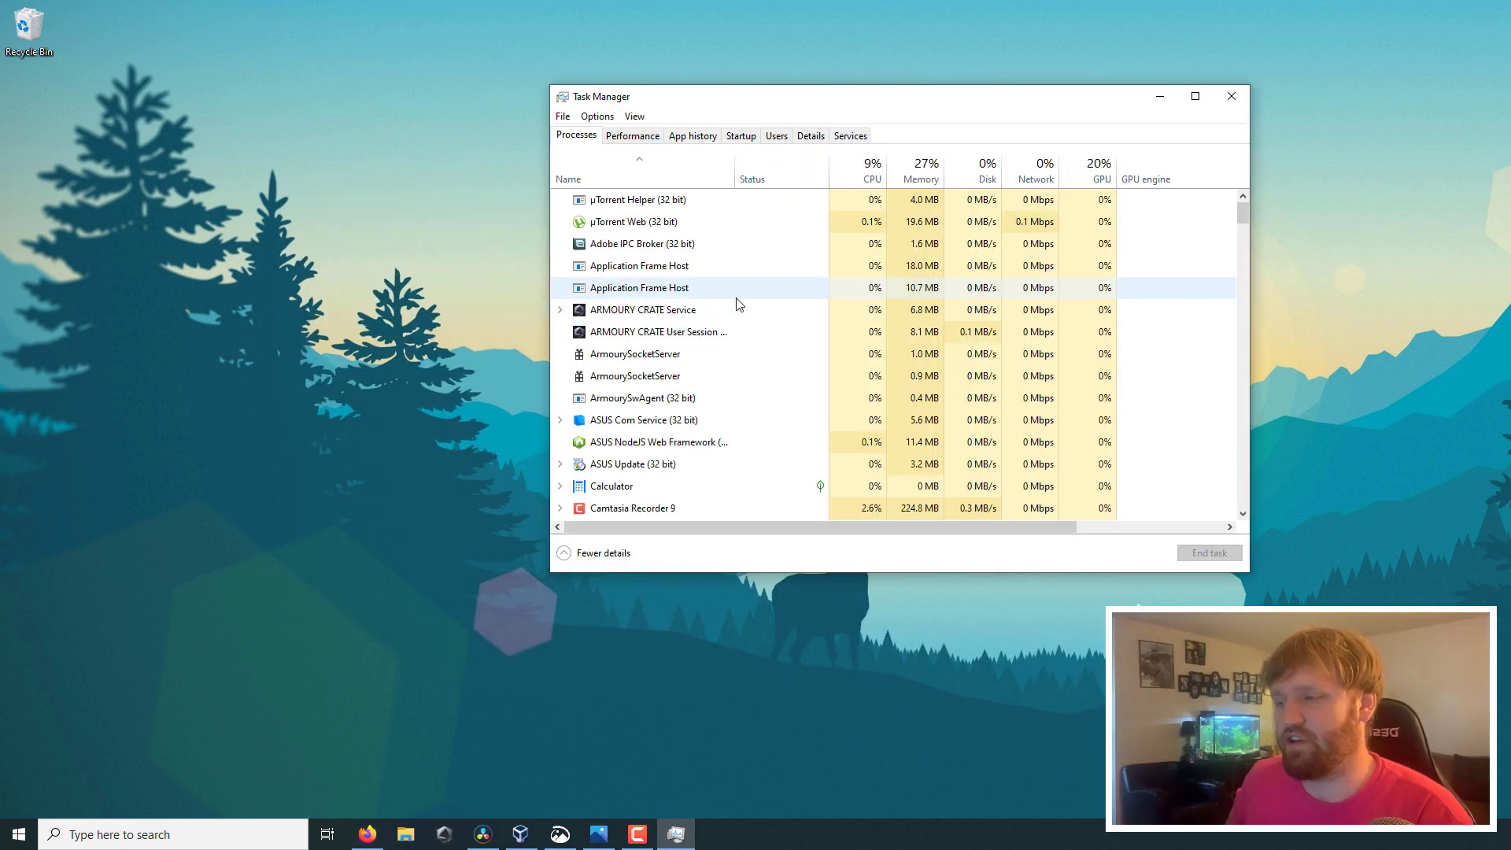
{"action": "scroll", "coordinate": [739, 302], "scroll_direction": "down", "scroll_amount": 2}
{"action": "scroll", "coordinate": [724, 279], "scroll_direction": "down", "scroll_amount": 1}
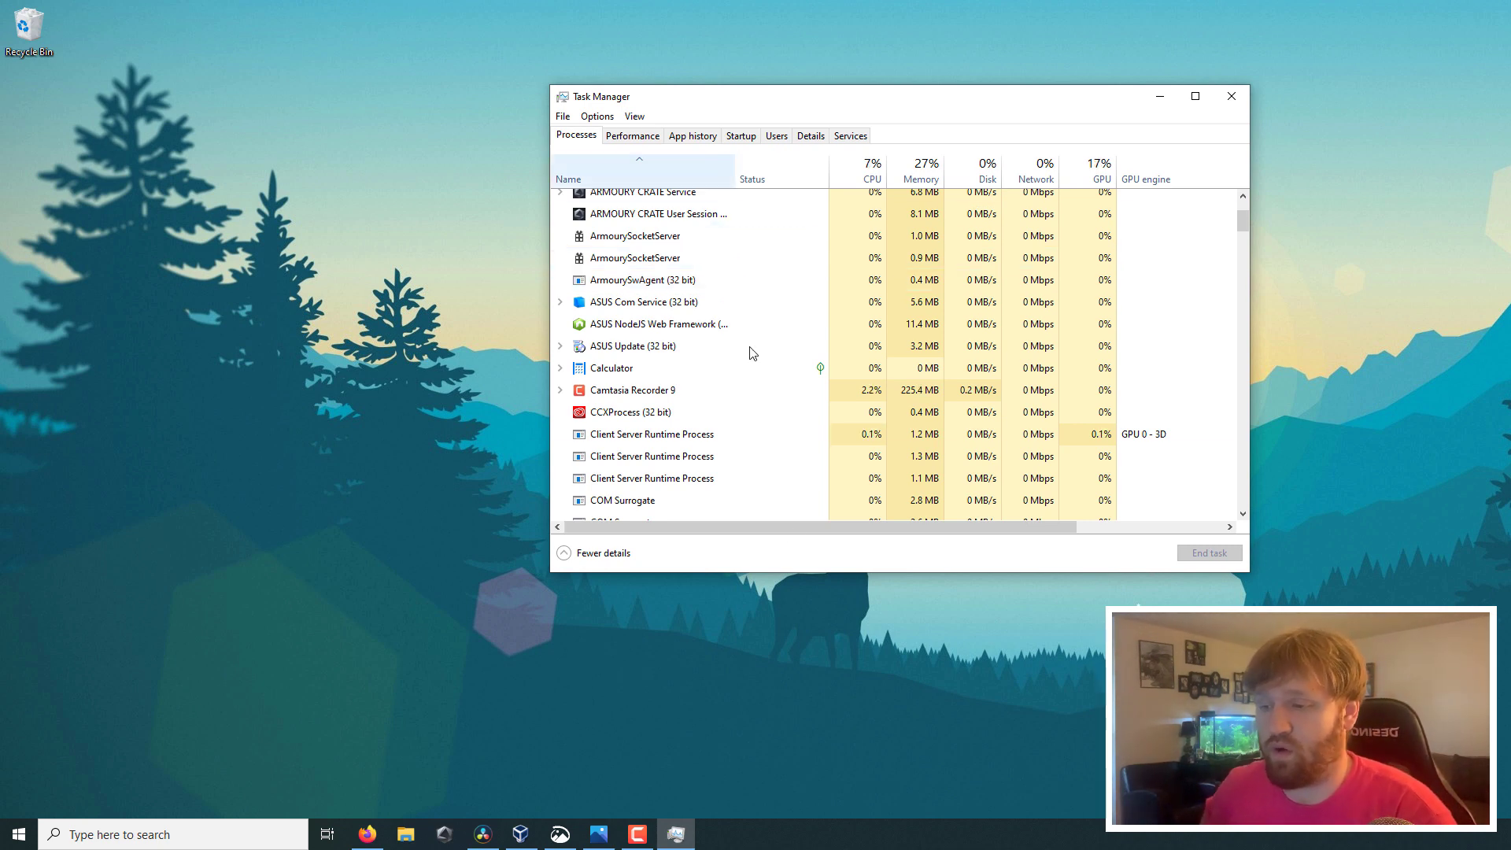
{"action": "scroll", "coordinate": [781, 465], "scroll_direction": "down", "scroll_amount": 2}
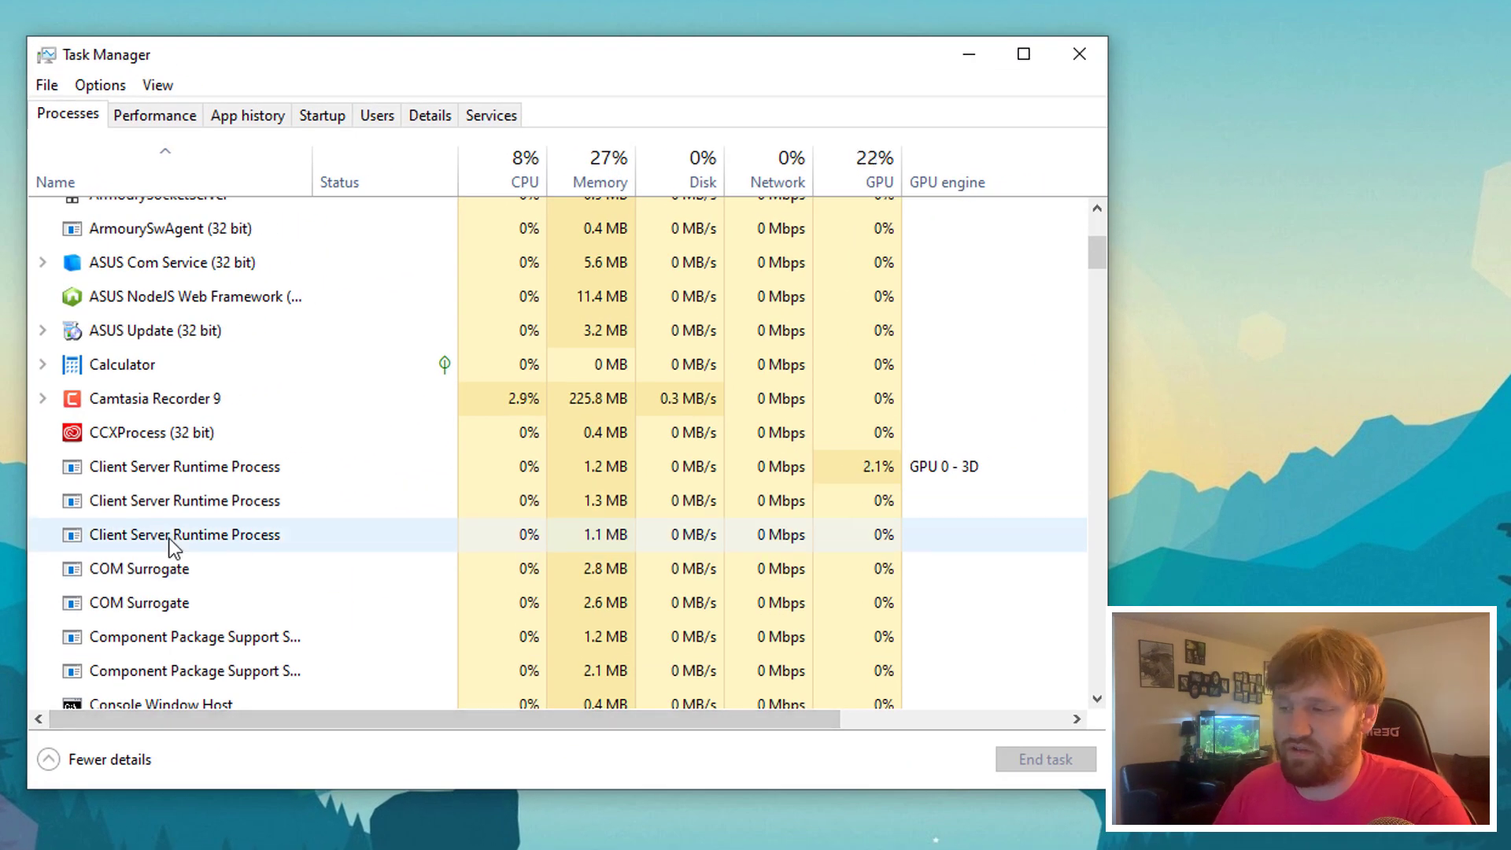
{"action": "right_click", "coordinate": [139, 571]}
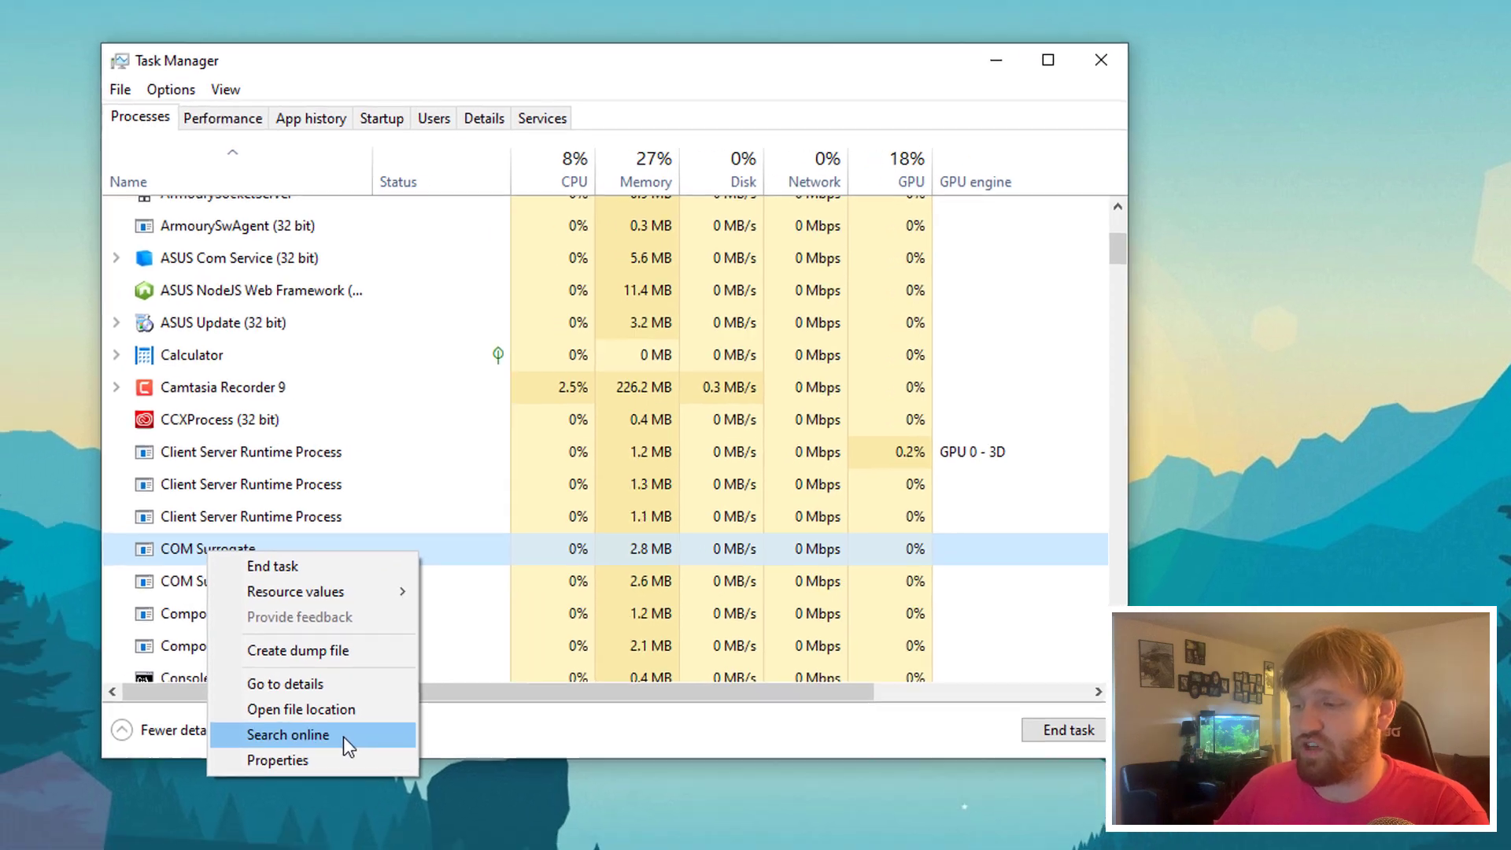
{"action": "left_click", "coordinate": [400, 710]}
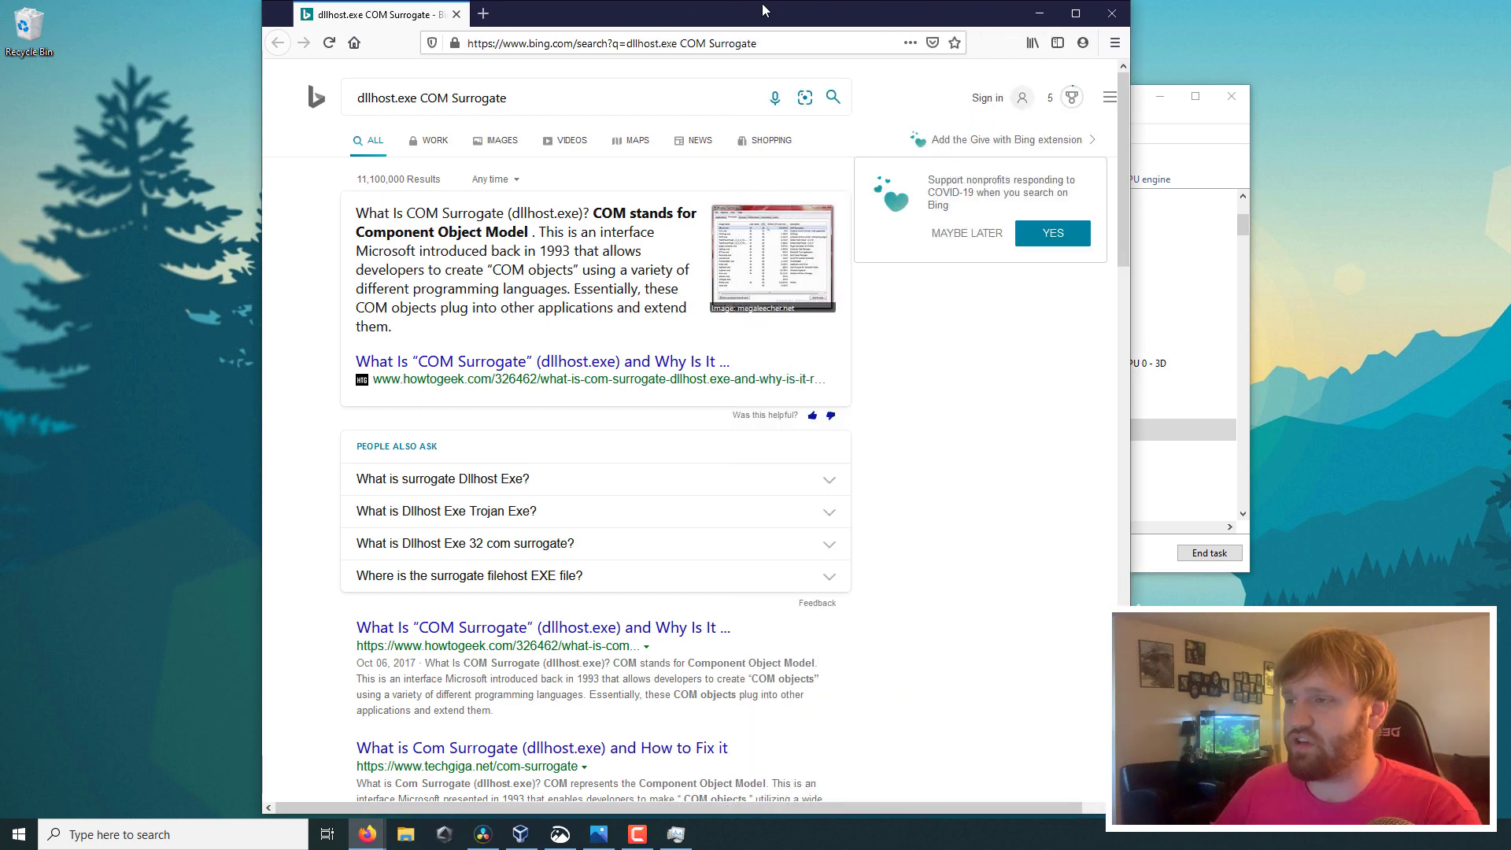
- Restore and shift the Firefox window left, then select words in the Bing query
{"action": "left_click_drag", "start_coordinate": [770, 14], "coordinate": [645, 106]}
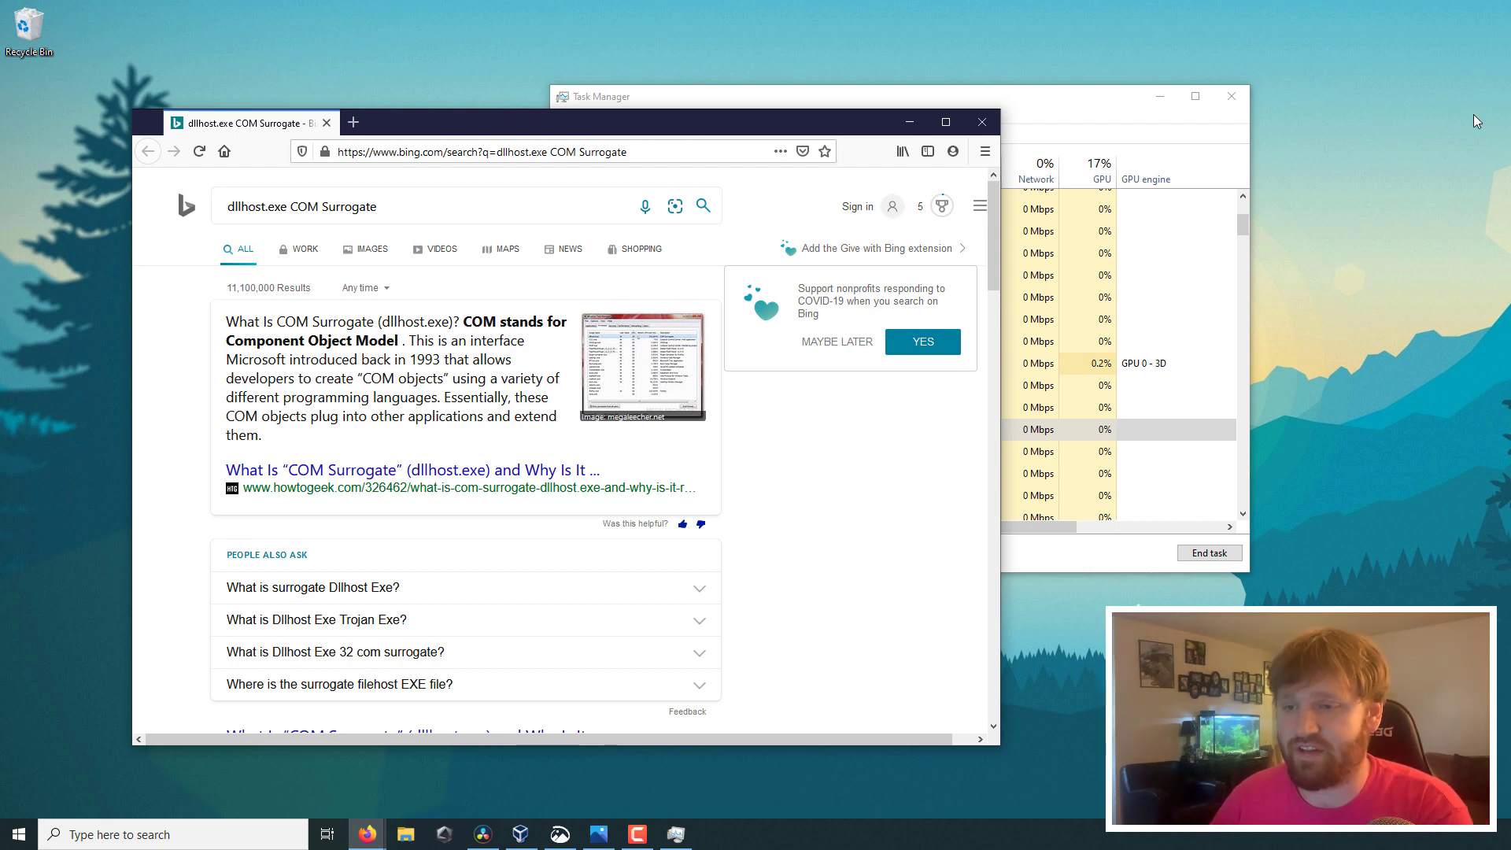
{"action": "mouse_move", "coordinate": [521, 115]}
{"action": "left_mouse_down"}
{"action": "mouse_move", "coordinate": [643, 110]}
{"action": "mouse_move", "coordinate": [535, 112]}
{"action": "left_mouse_up"}
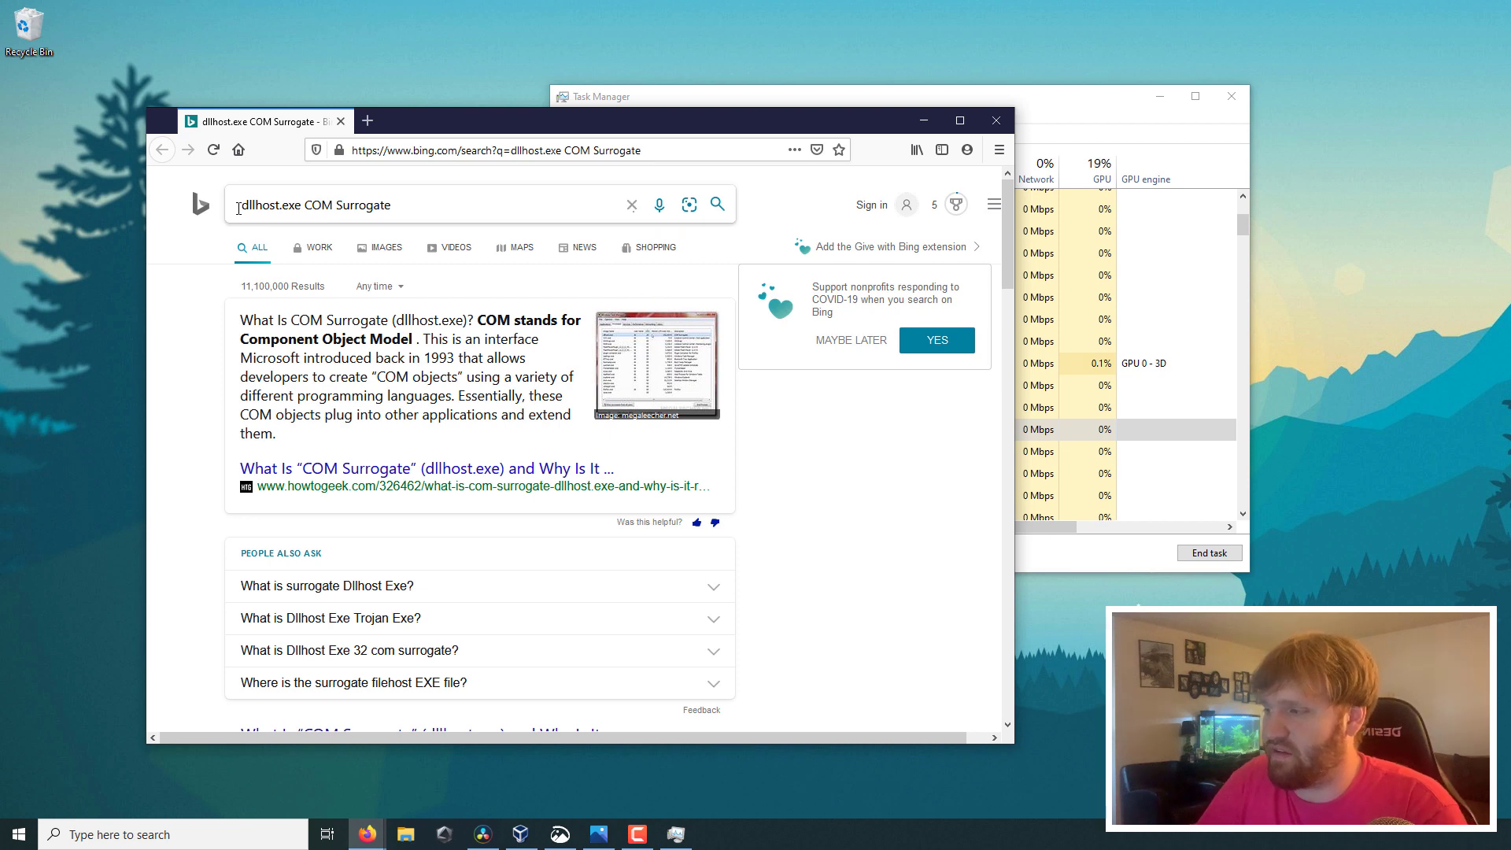
{"action": "left_click_drag", "start_coordinate": [327, 208], "coordinate": [470, 207]}
{"action": "left_click", "coordinate": [326, 203]}
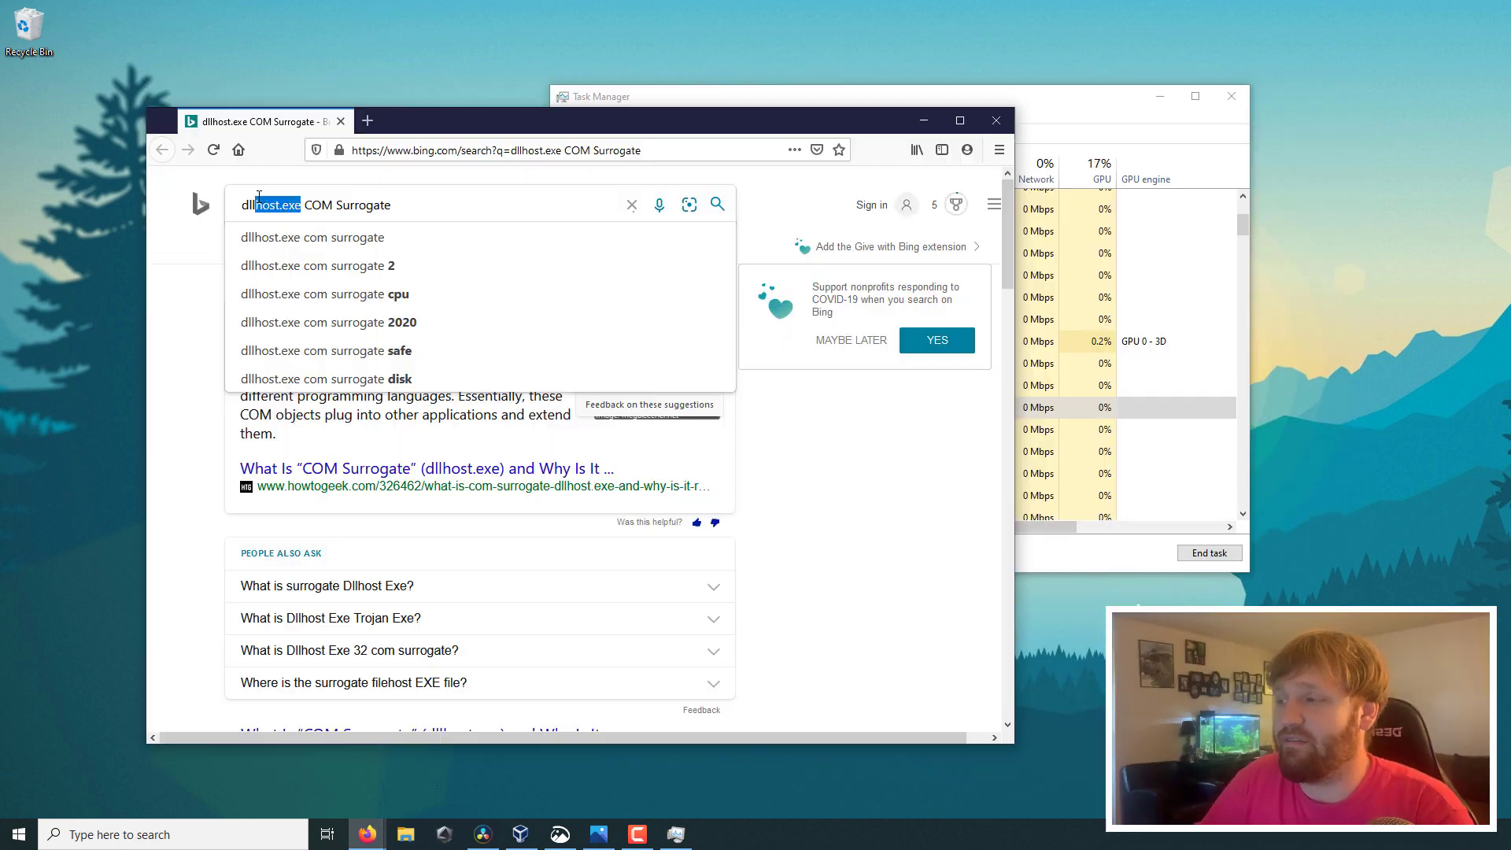
{"action": "double_click", "coordinate": [317, 205]}
{"action": "mouse_move", "coordinate": [318, 205]}
{"action": "left_mouse_down"}
{"action": "mouse_move", "coordinate": [391, 205]}
{"action": "mouse_move", "coordinate": [299, 206]}
{"action": "left_mouse_up"}
{"action": "double_click", "coordinate": [362, 205]}
- Search the CTF Loader process online and highlight its description
{"action": "left_click", "coordinate": [1035, 119]}
{"action": "scroll", "coordinate": [762, 365], "scroll_direction": "down", "scroll_amount": 5}
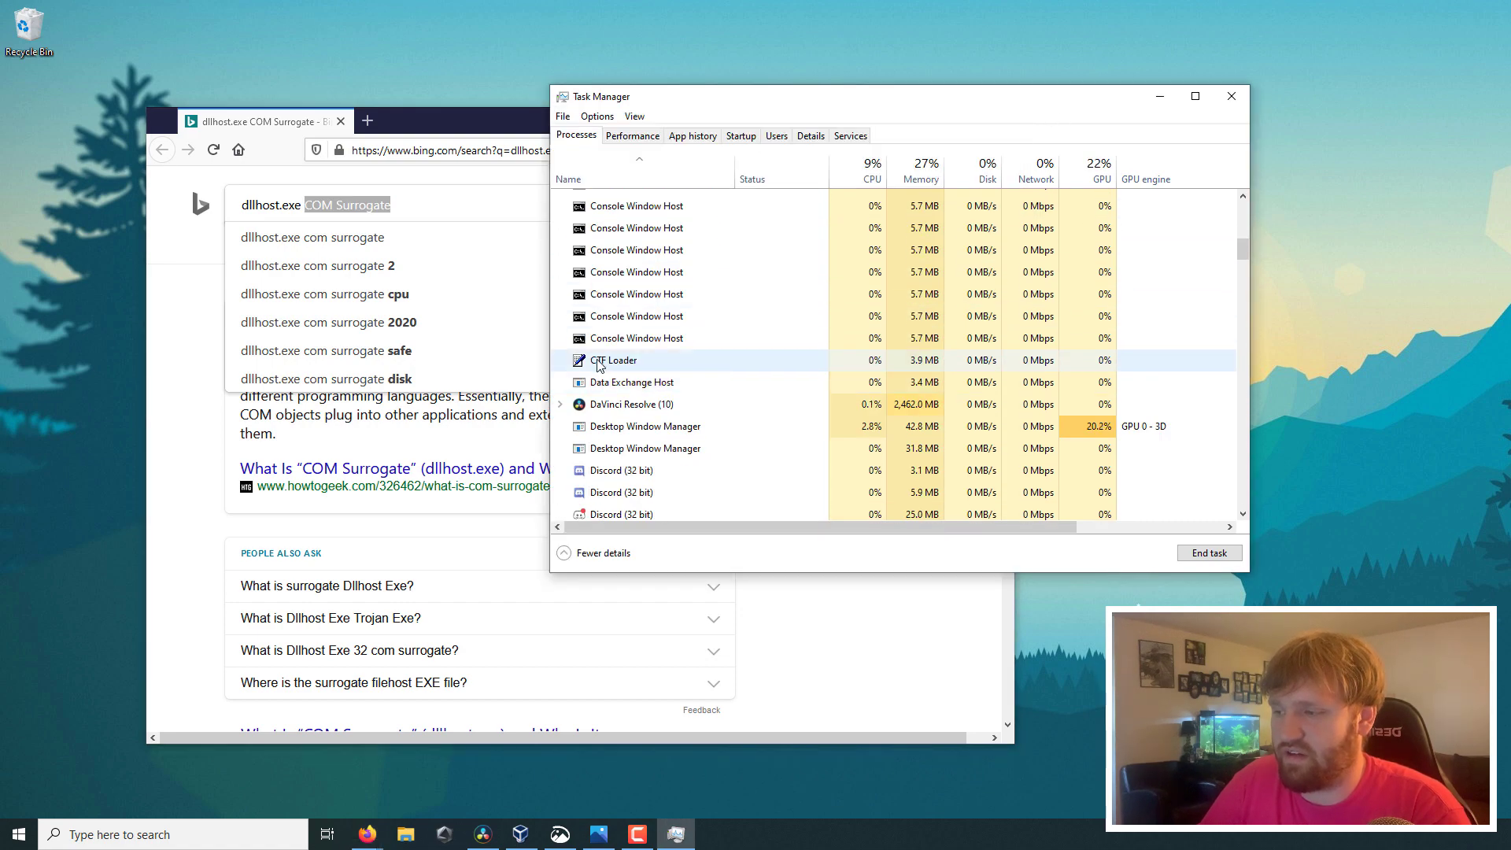
{"action": "right_click", "coordinate": [624, 362]}
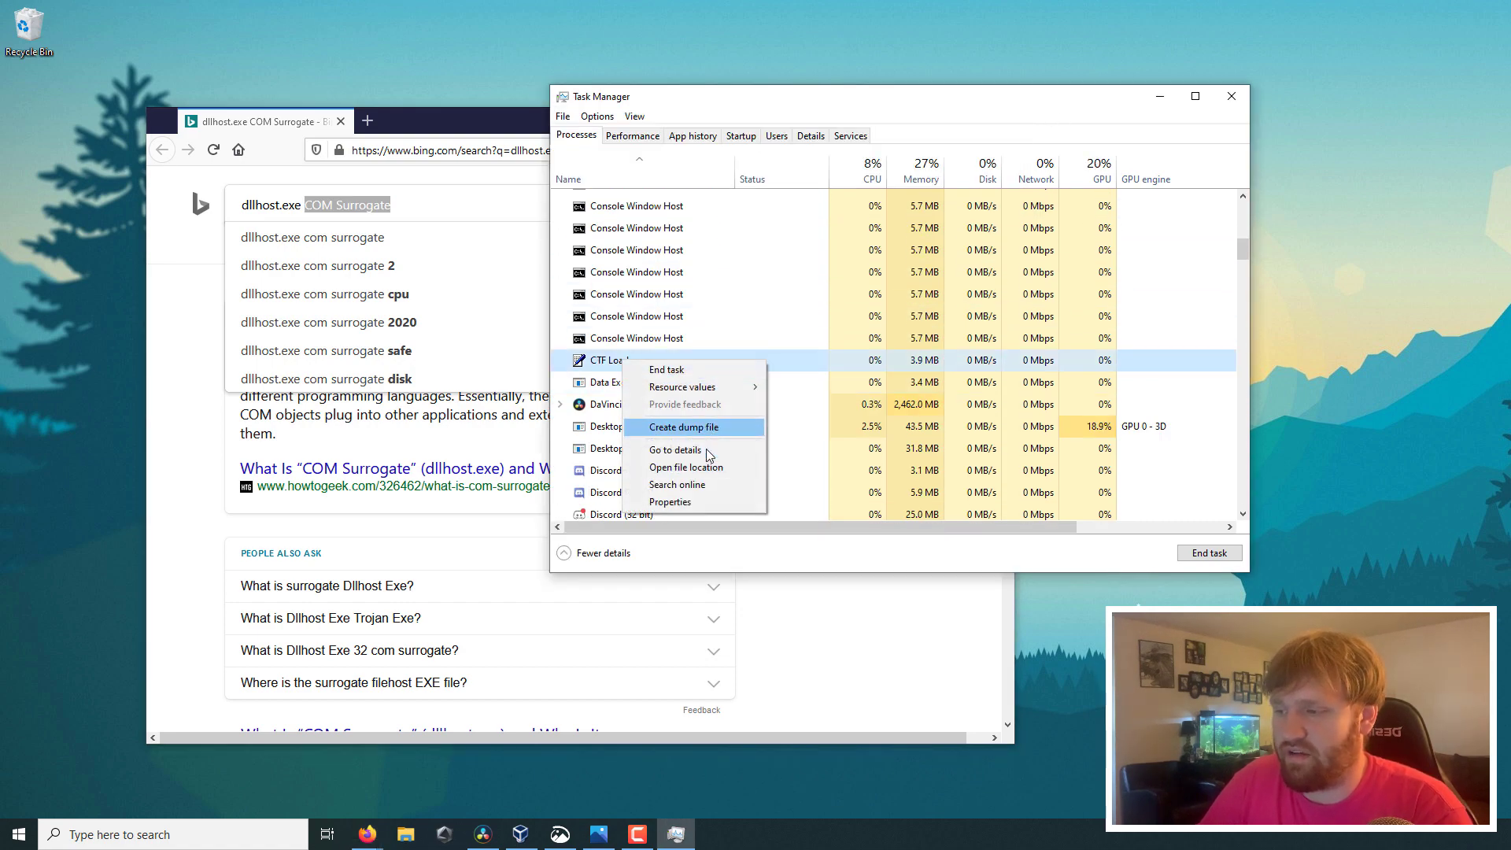
{"action": "left_click", "coordinate": [679, 485]}
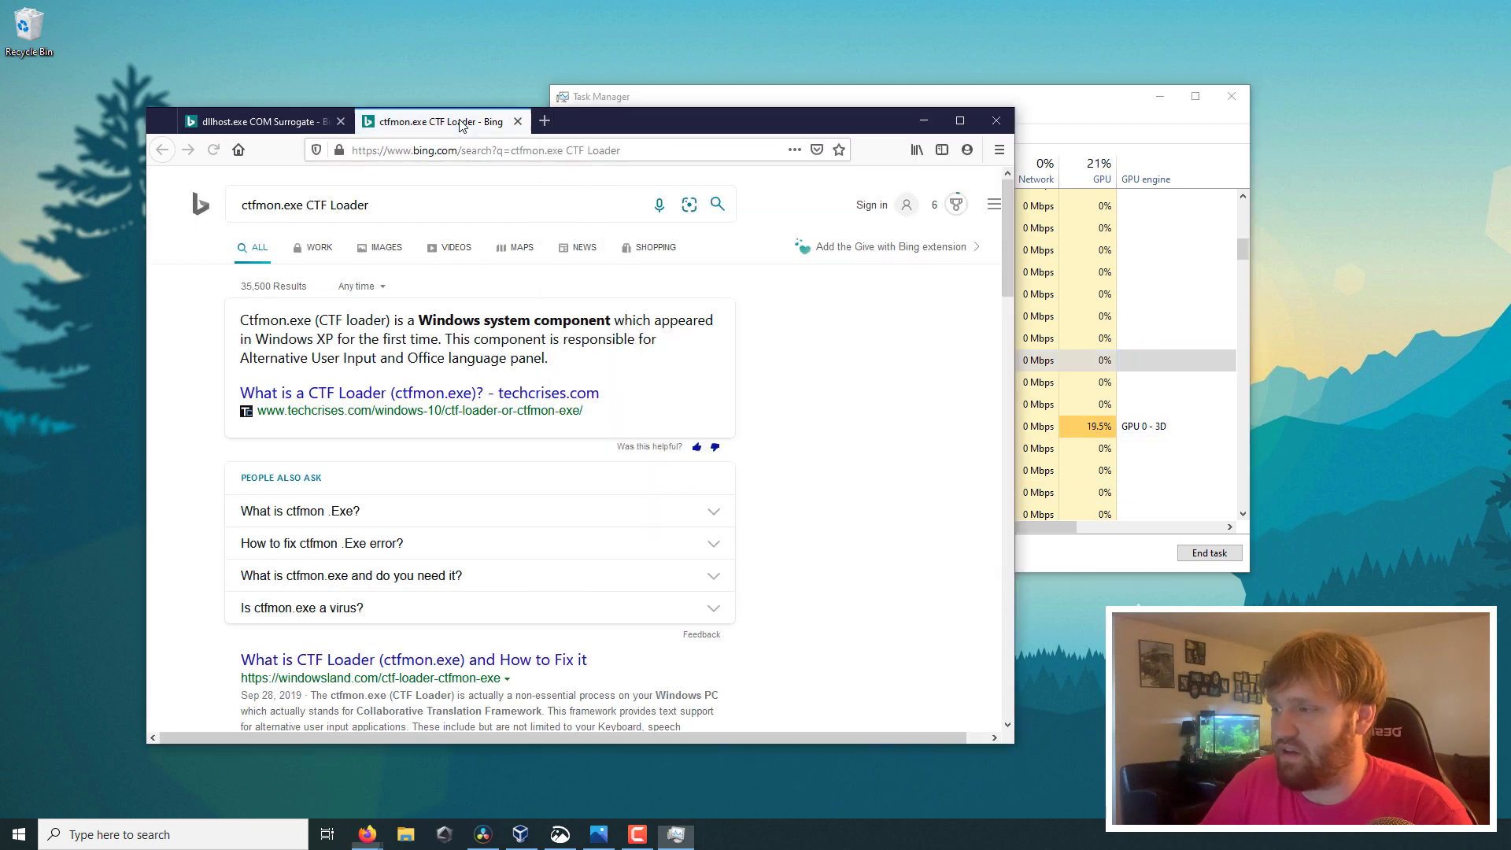
{"action": "left_click_drag", "start_coordinate": [273, 319], "coordinate": [488, 339]}
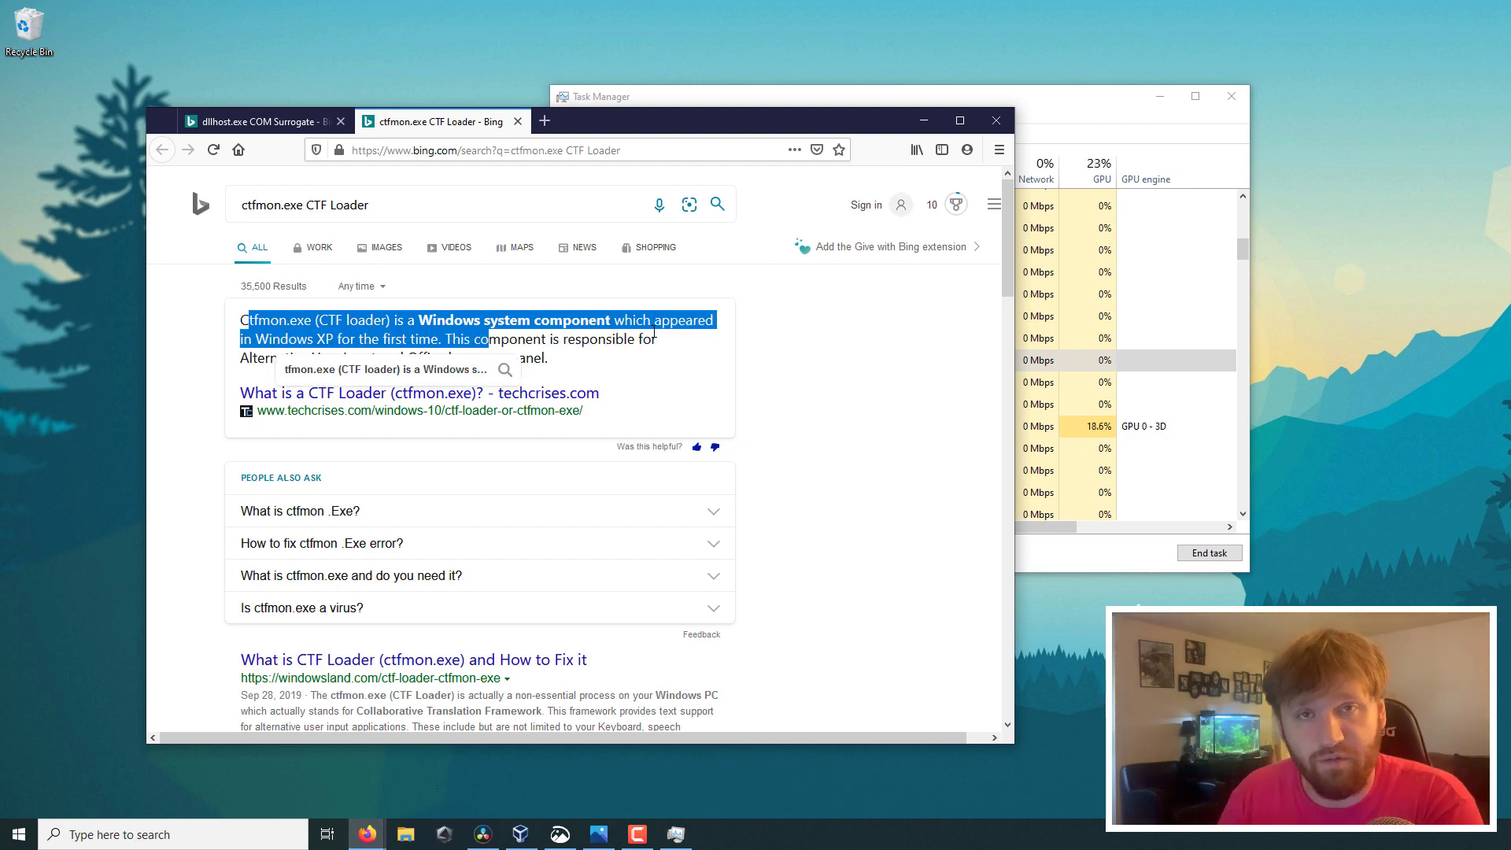
- Search Java Update Scheduler (32 bit) online and read the jusched answer
{"action": "left_click", "coordinate": [1031, 360]}
{"action": "scroll", "coordinate": [718, 411], "scroll_direction": "down", "scroll_amount": 8}
{"action": "scroll", "coordinate": [722, 415], "scroll_direction": "down", "scroll_amount": 4}
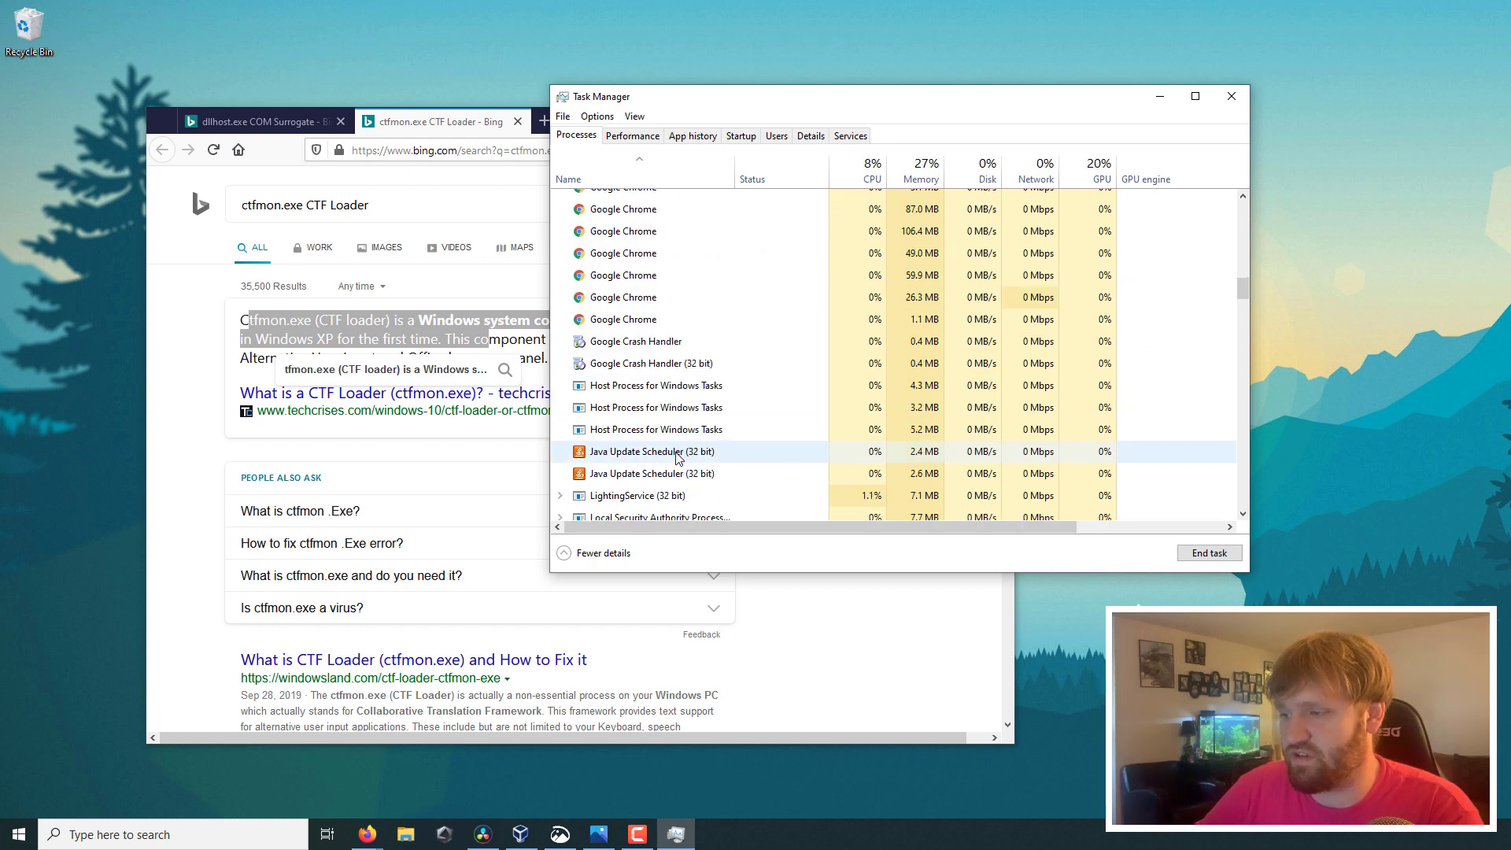
{"action": "right_click", "coordinate": [618, 454]}
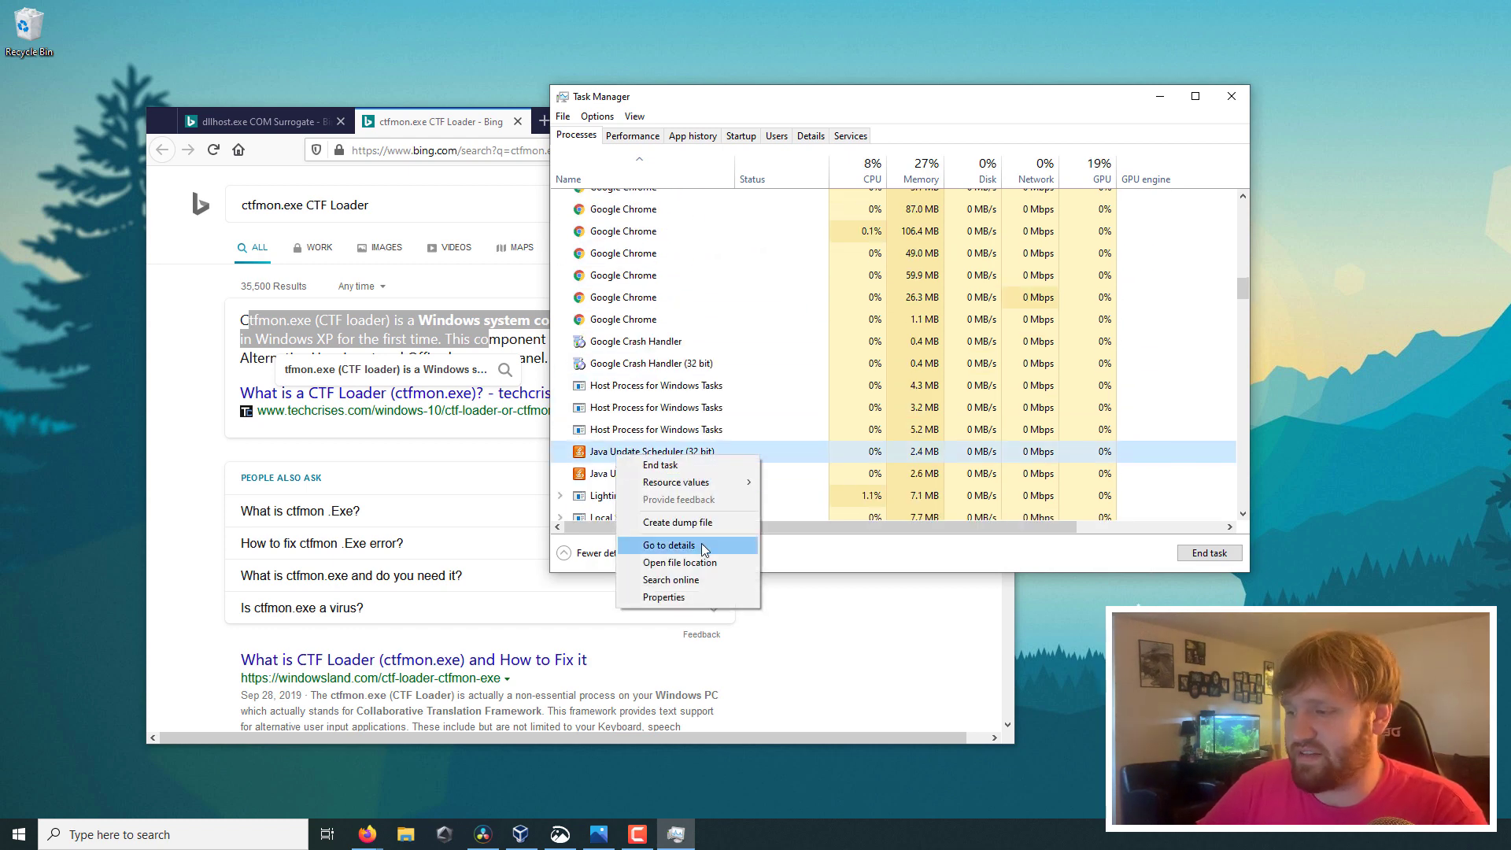
{"action": "left_click", "coordinate": [706, 579]}
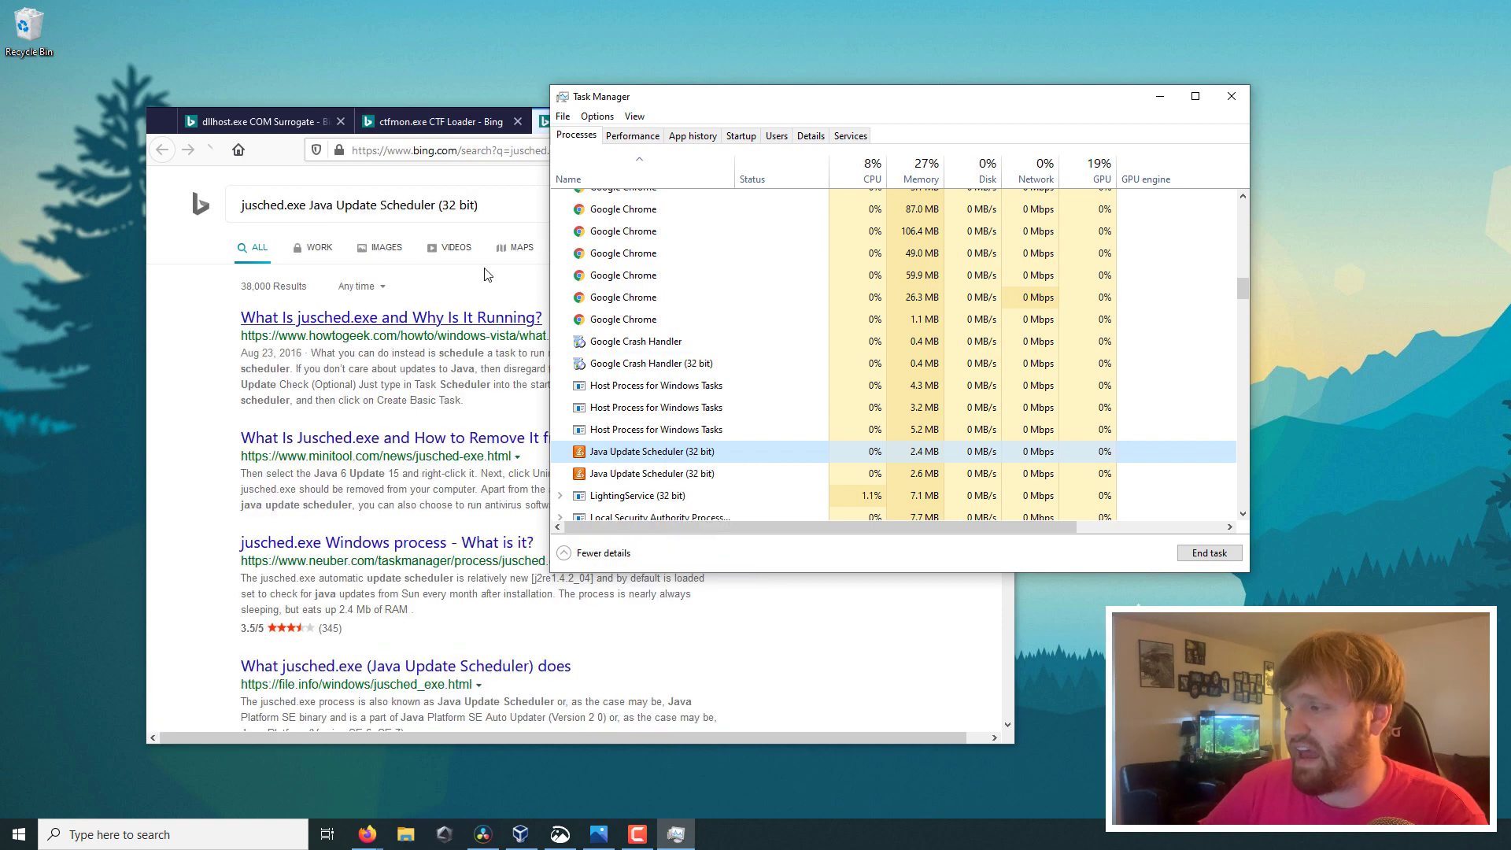
{"action": "left_click", "coordinate": [452, 303]}
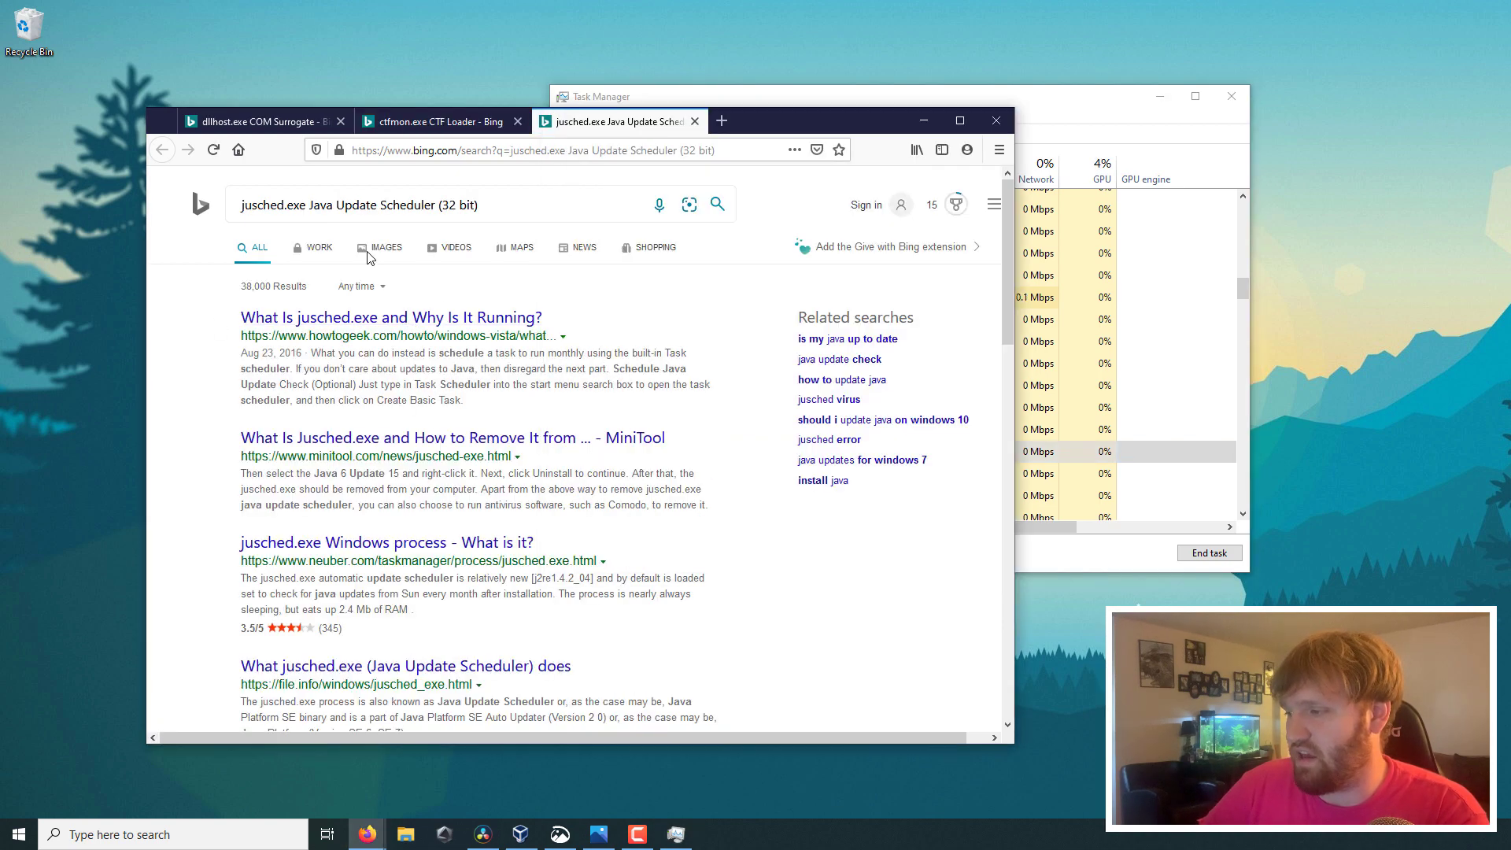
{"action": "scroll", "coordinate": [382, 619], "scroll_direction": "down", "scroll_amount": 3}
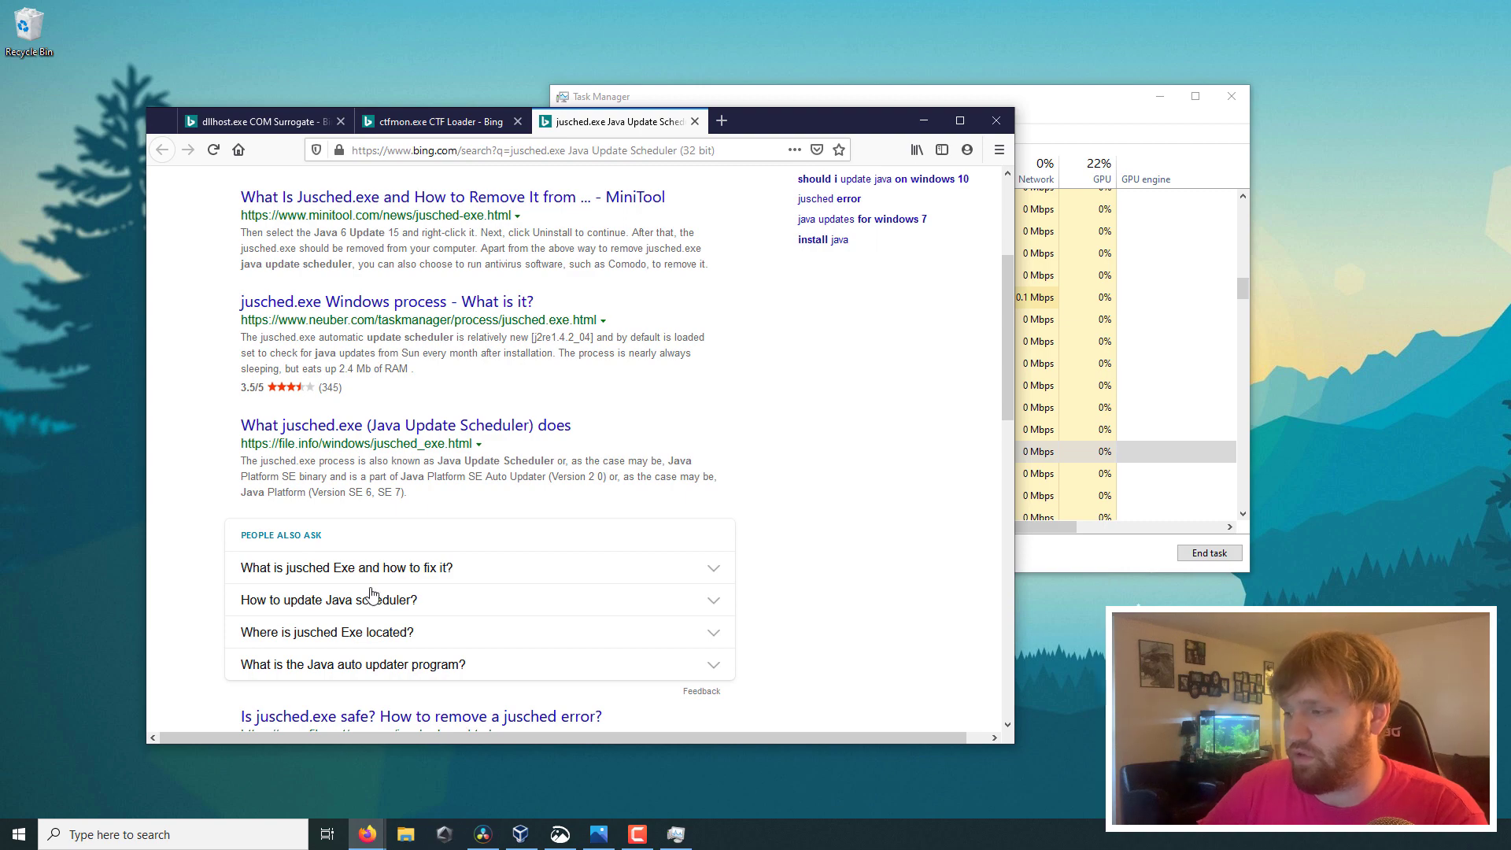
{"action": "left_click", "coordinate": [392, 570]}
{"action": "scroll", "coordinate": [409, 558], "scroll_direction": "down", "scroll_amount": 3}
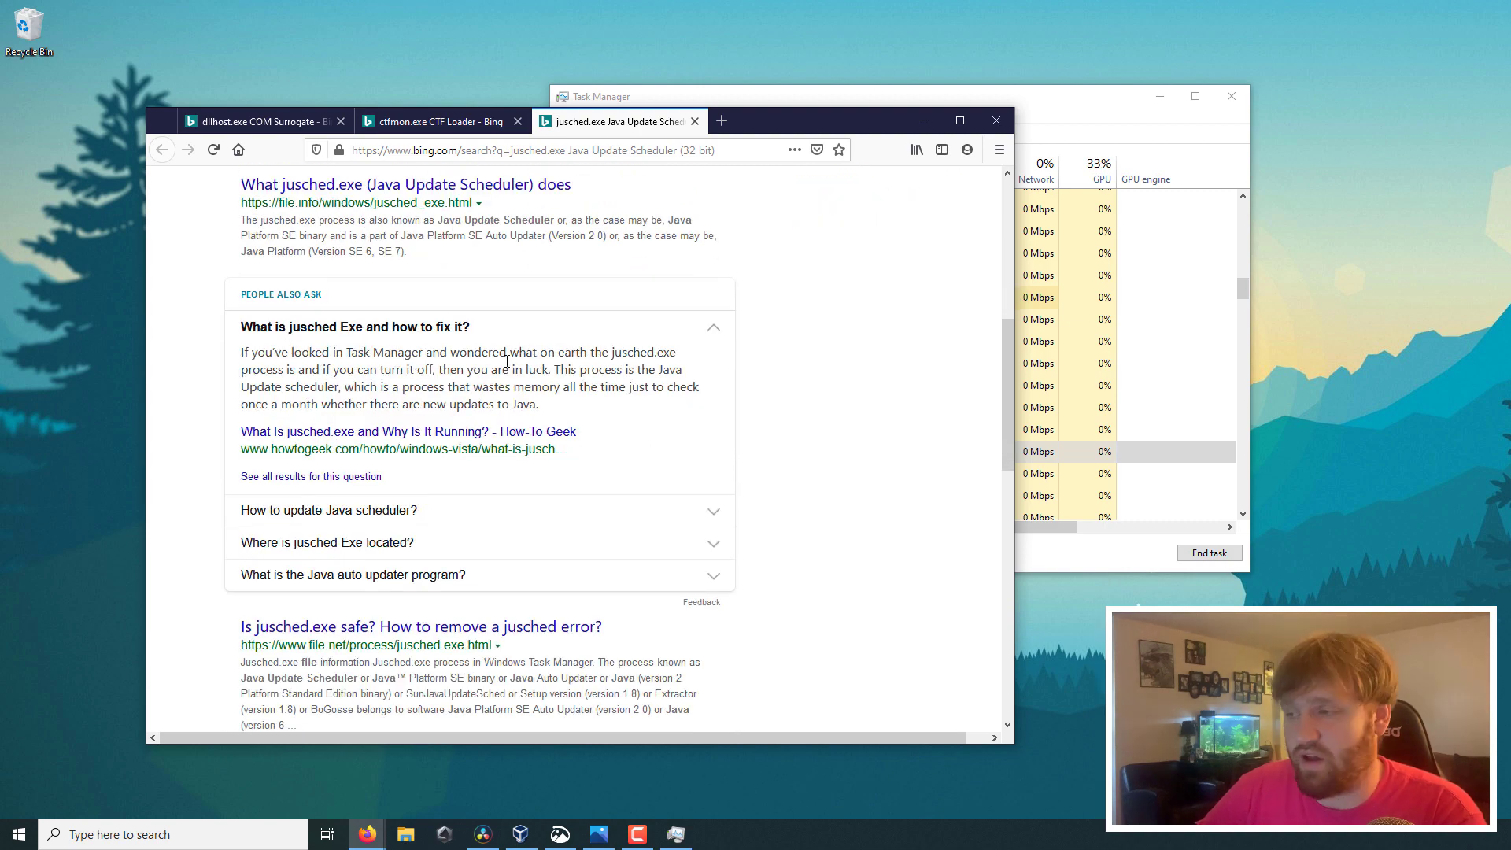
{"action": "scroll", "coordinate": [507, 360], "scroll_direction": "up", "scroll_amount": 6}
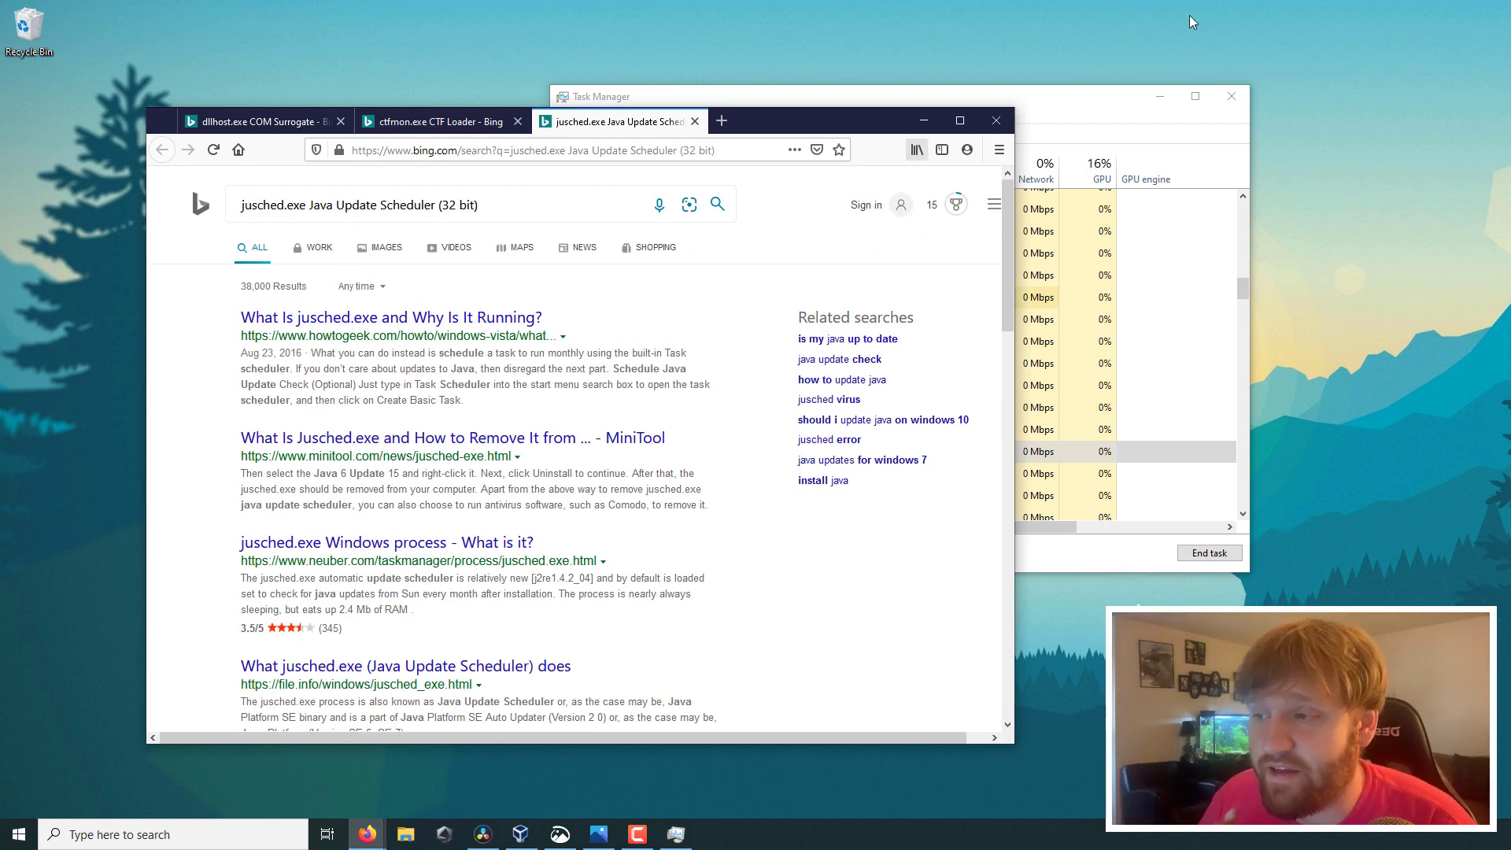
{"action": "left_click", "coordinate": [1055, 99]}
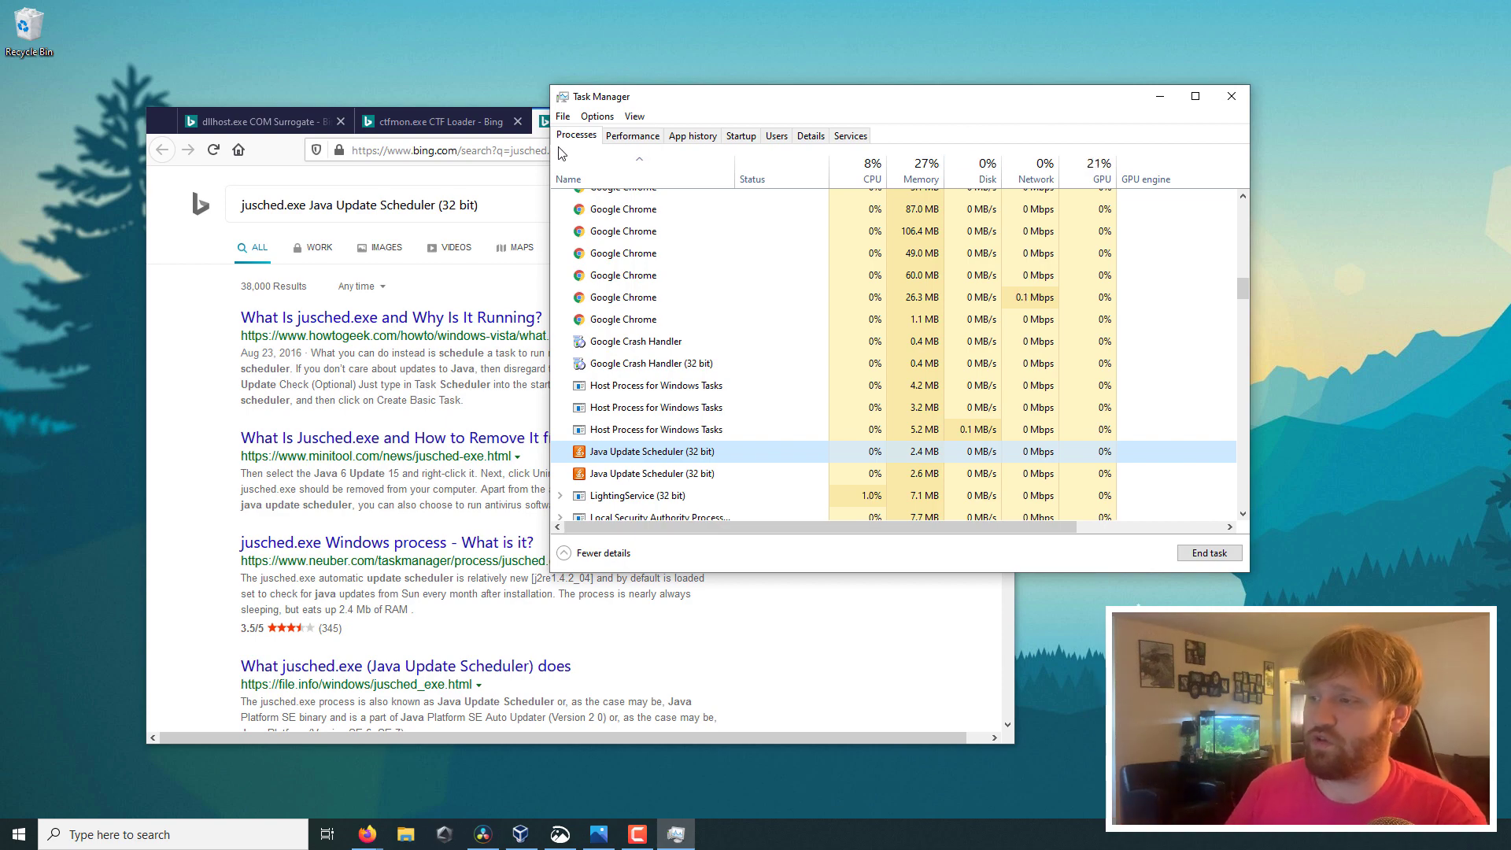
- Search the Appinfo service online from Services and select the appinfo.dll path
{"action": "left_click", "coordinate": [700, 139]}
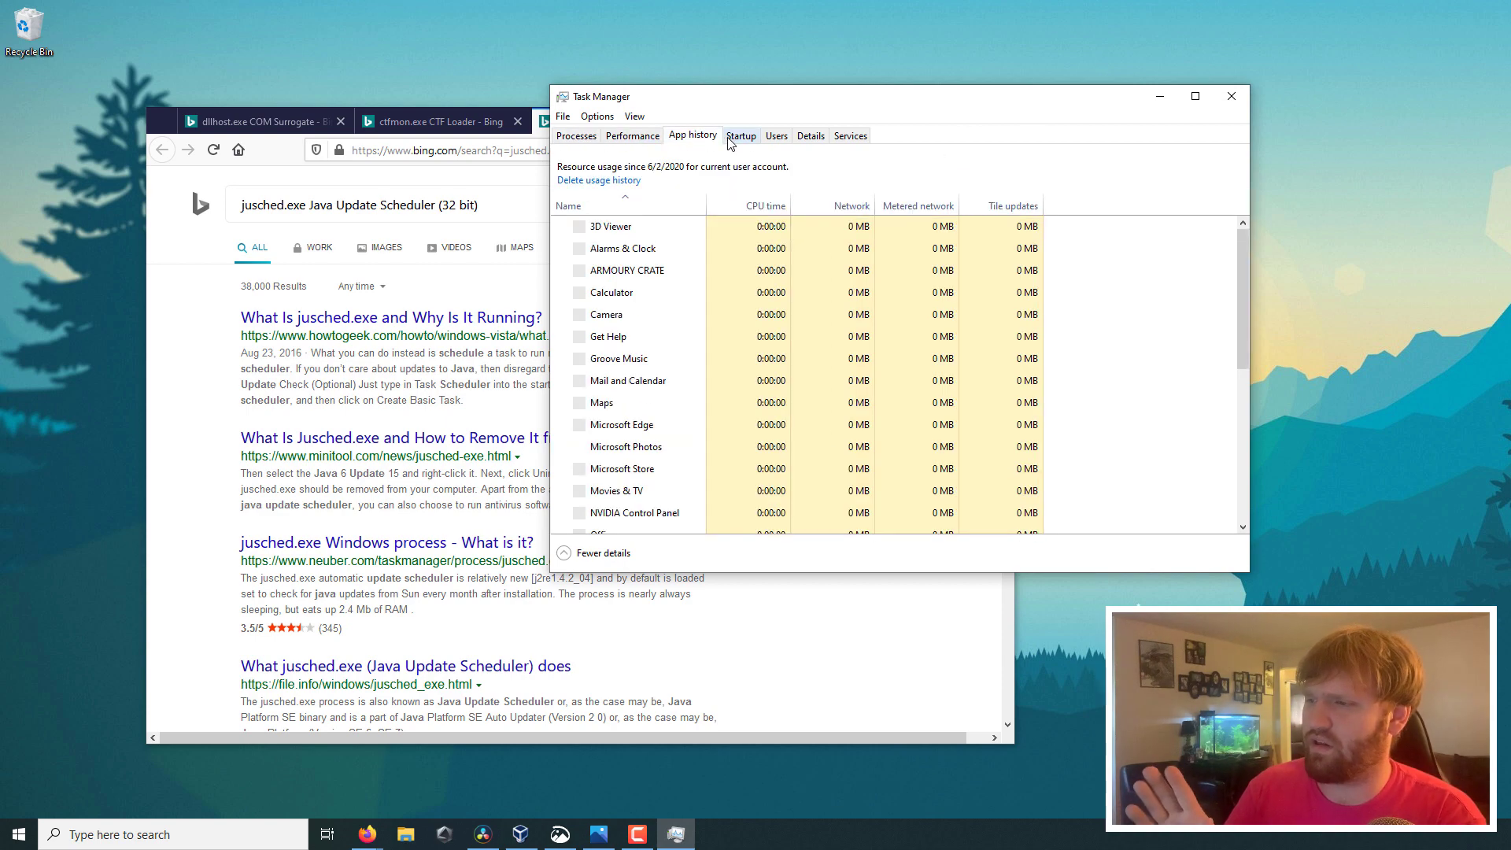
{"action": "left_click", "coordinate": [849, 136]}
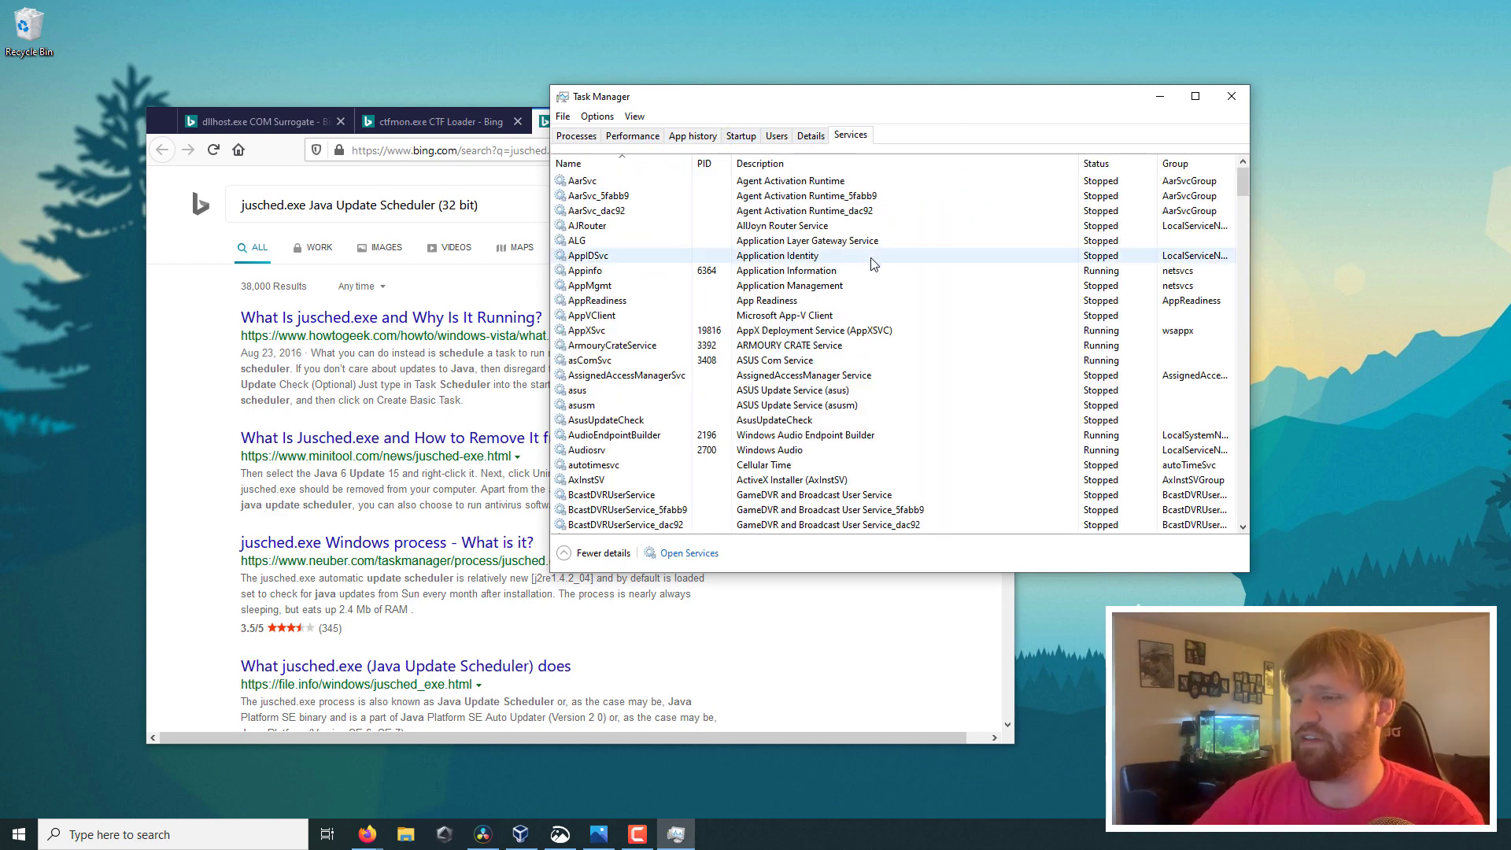
{"action": "right_click", "coordinate": [601, 271]}
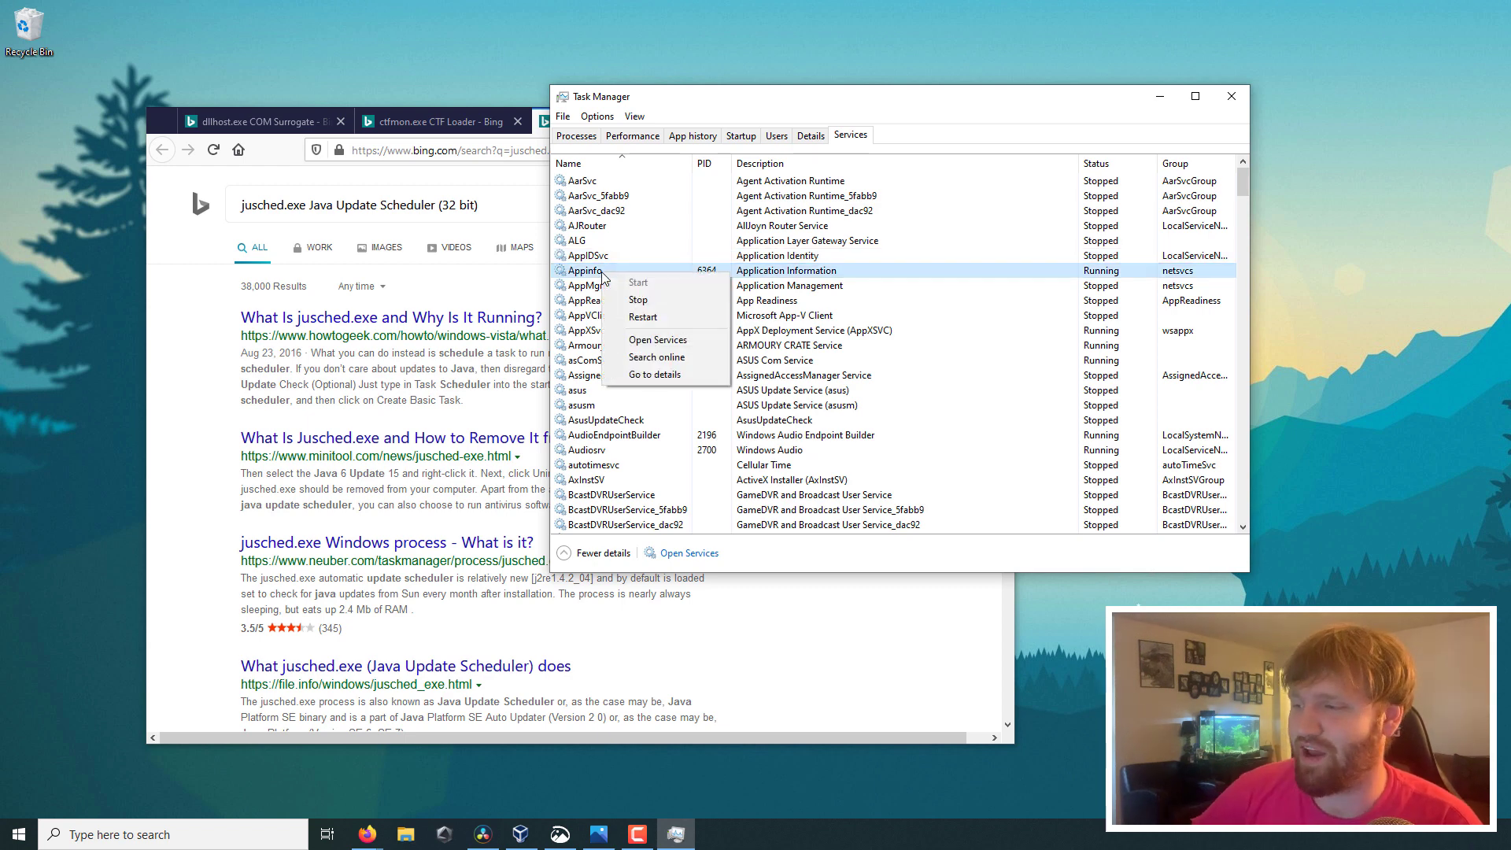
{"action": "left_click", "coordinate": [680, 357]}
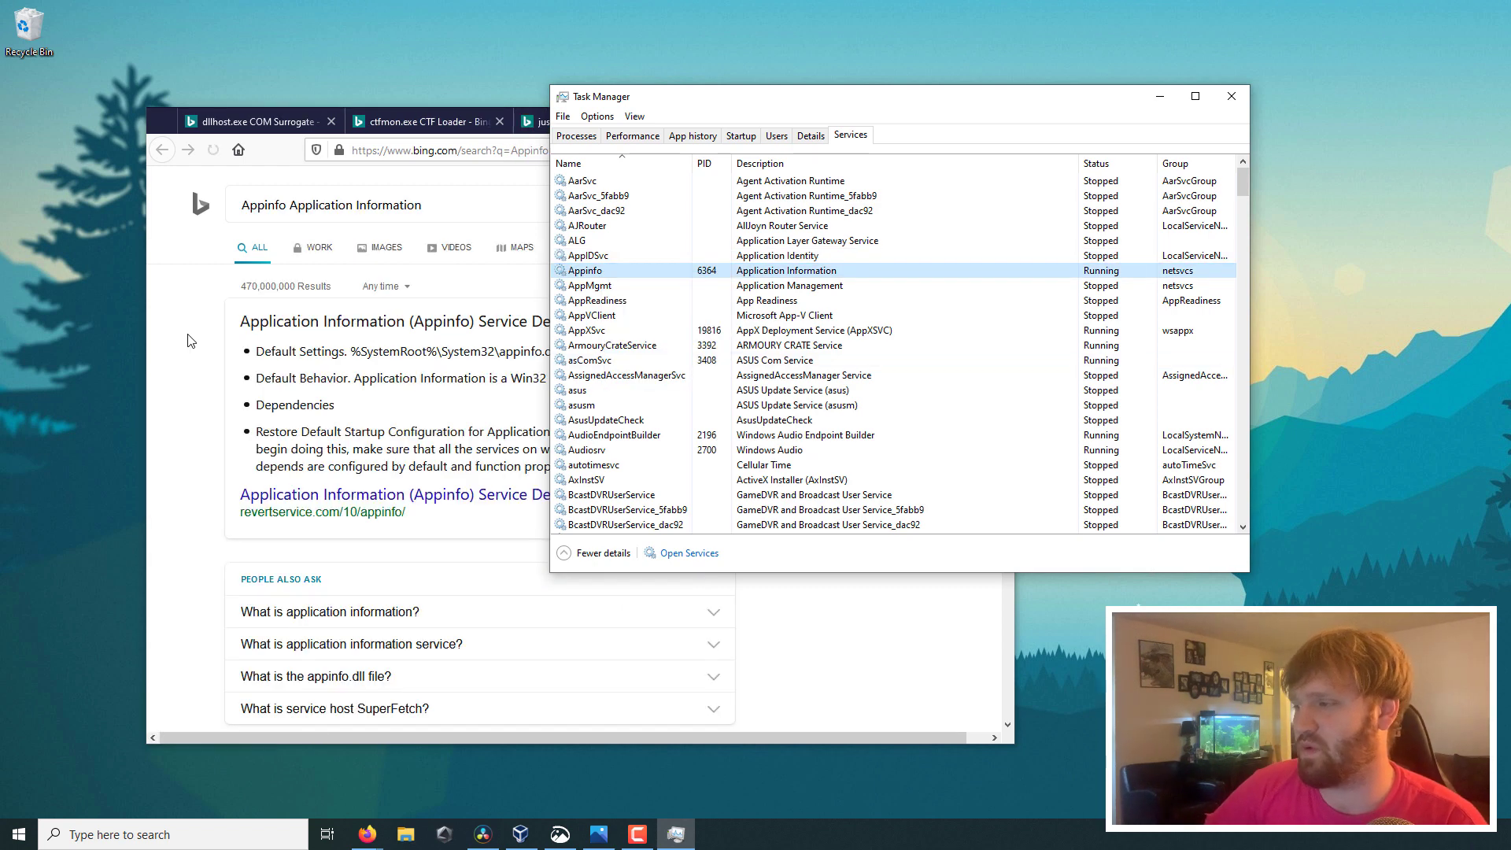
{"action": "left_click_drag", "start_coordinate": [556, 391], "coordinate": [238, 321]}
{"action": "left_click_drag", "start_coordinate": [347, 352], "coordinate": [558, 352]}
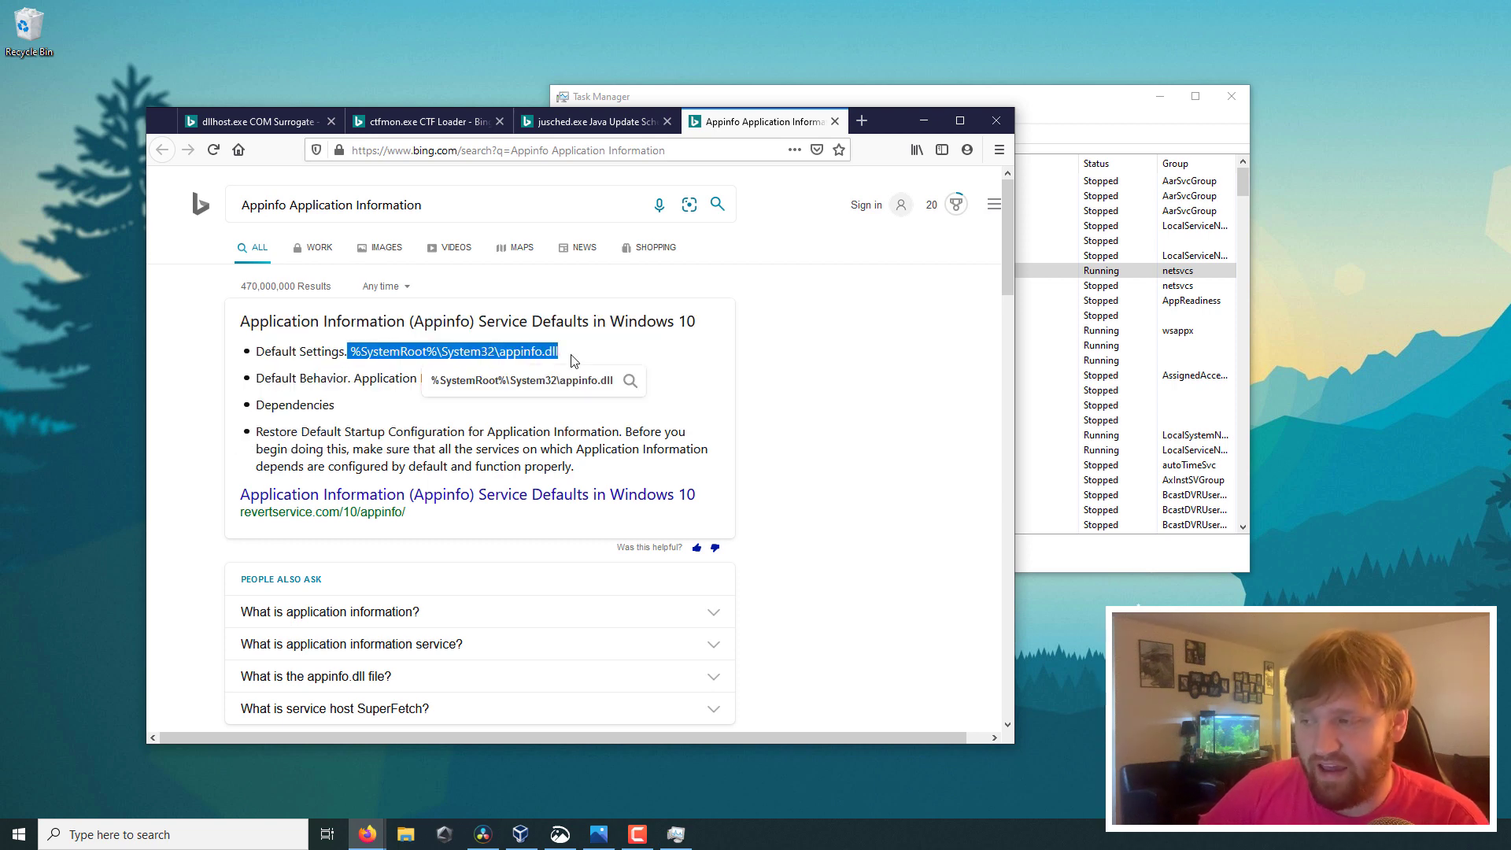
{"action": "left_click", "coordinate": [812, 397]}
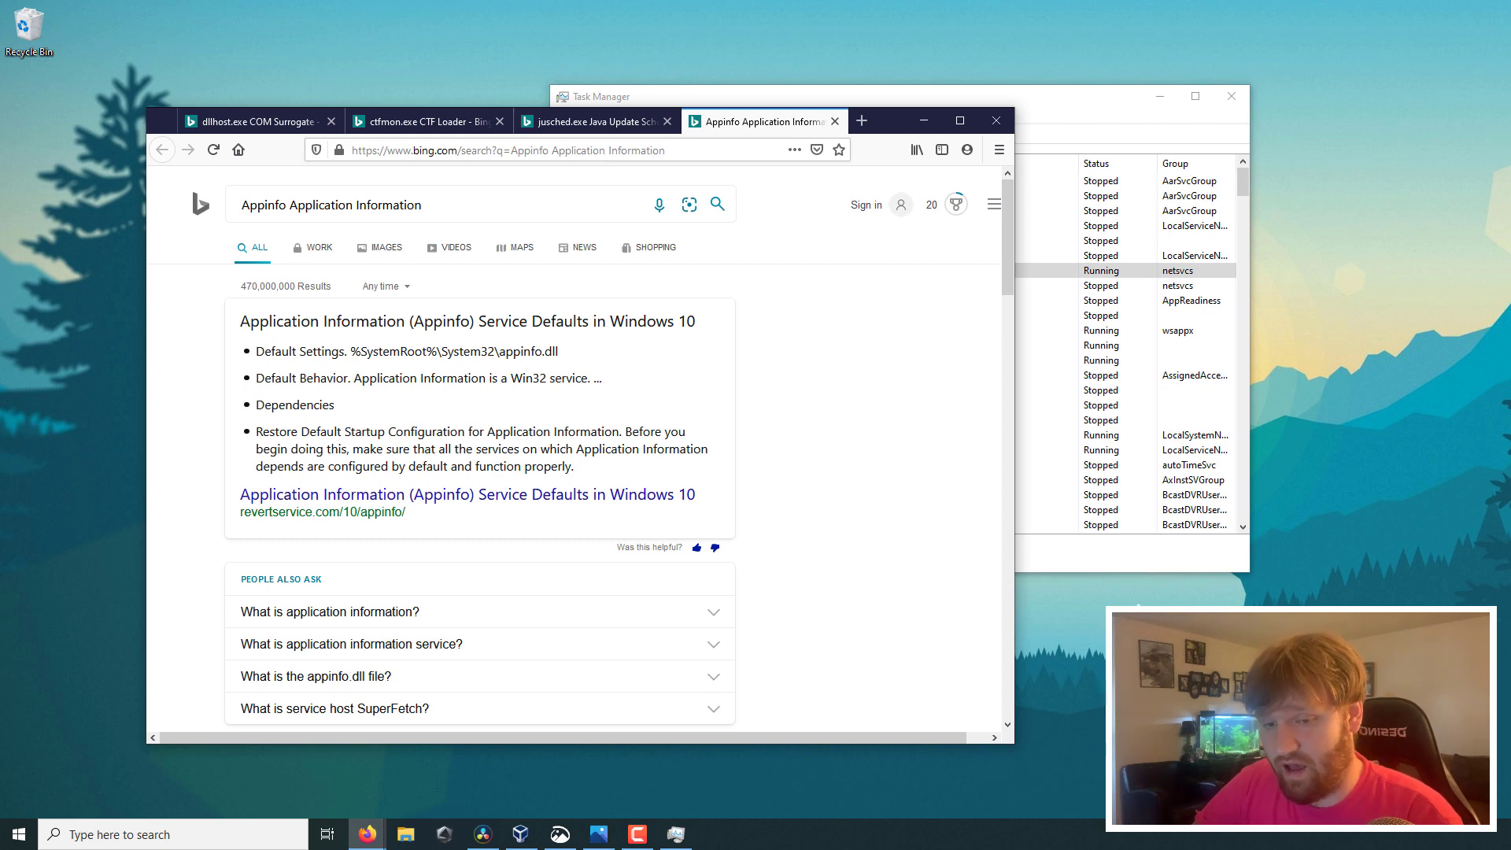
- Open Notepad through Windows search and move it to the left
{"action": "left_click", "coordinate": [1102, 138]}
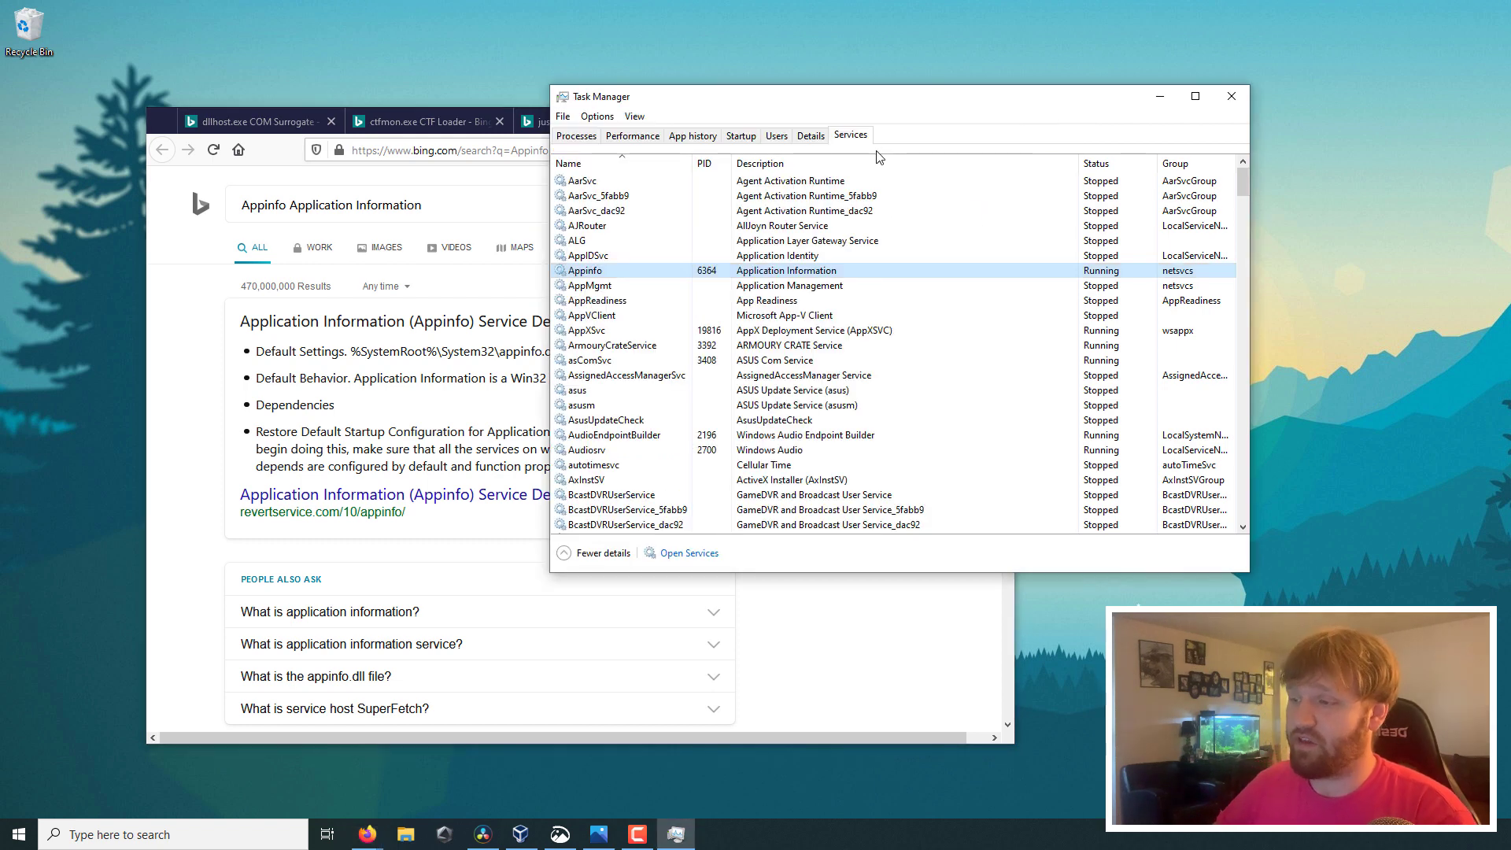
{"action": "left_click", "coordinate": [192, 827]}
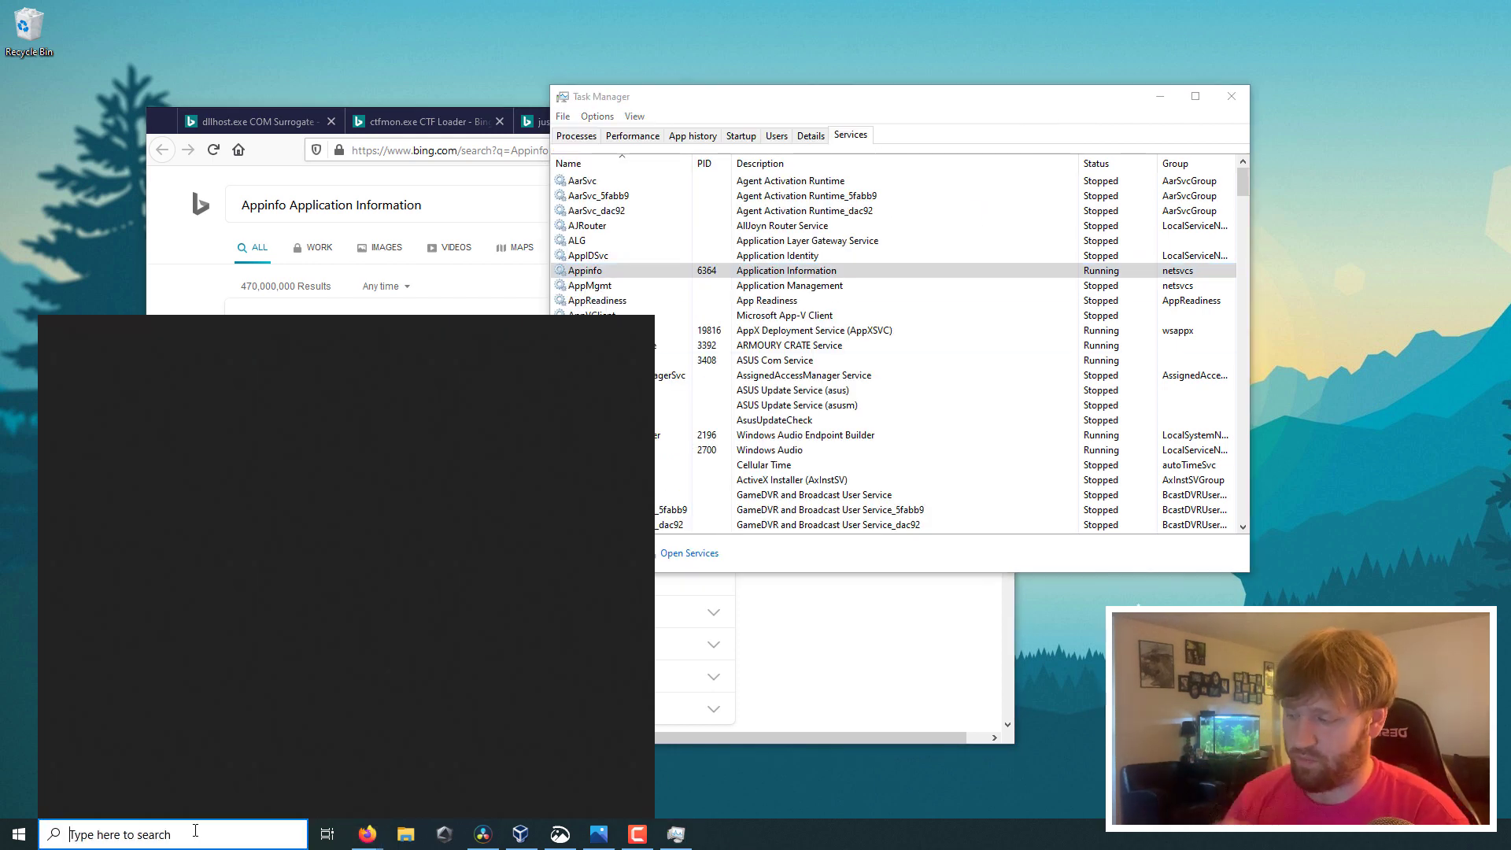
{"action": "type", "text": "note"}
{"action": "key", "text": "Return"}
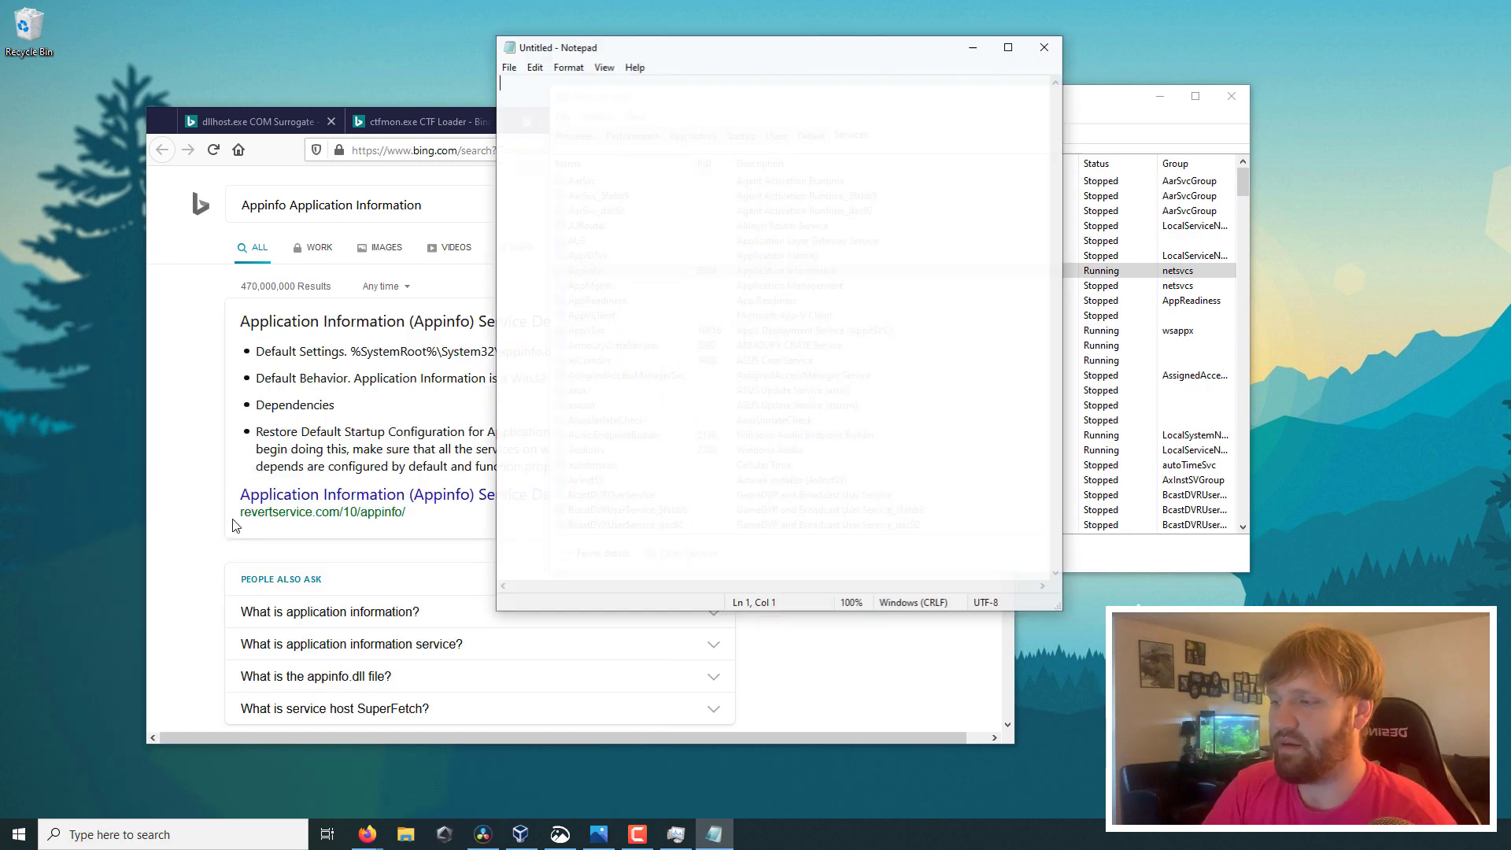
{"action": "left_click_drag", "start_coordinate": [754, 63], "coordinate": [494, 63]}
- Close Firefox along with all its search tabs
{"action": "left_click", "coordinate": [863, 134]}
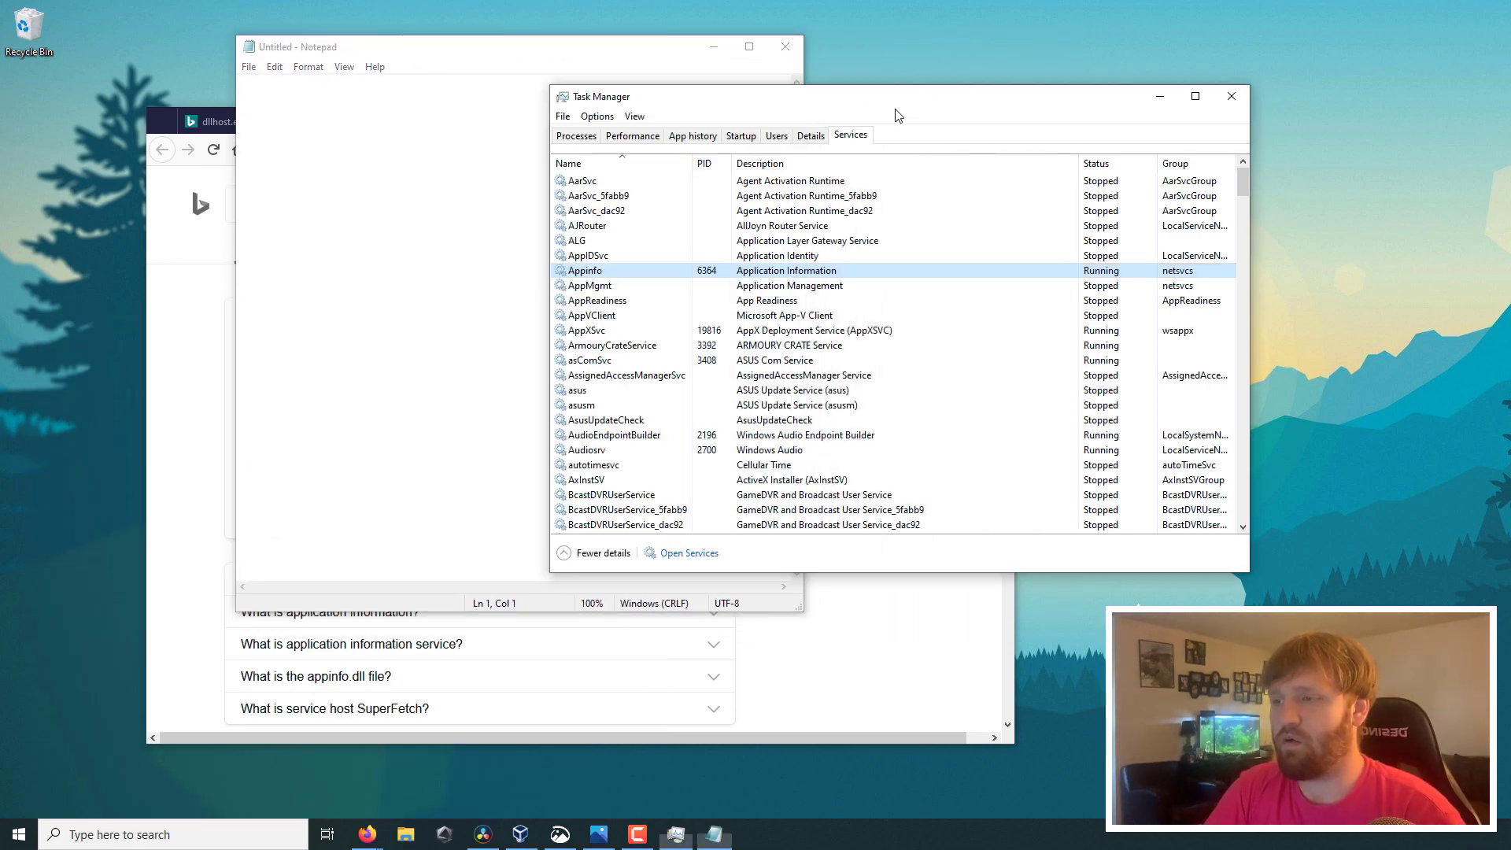
{"action": "left_click", "coordinate": [179, 360]}
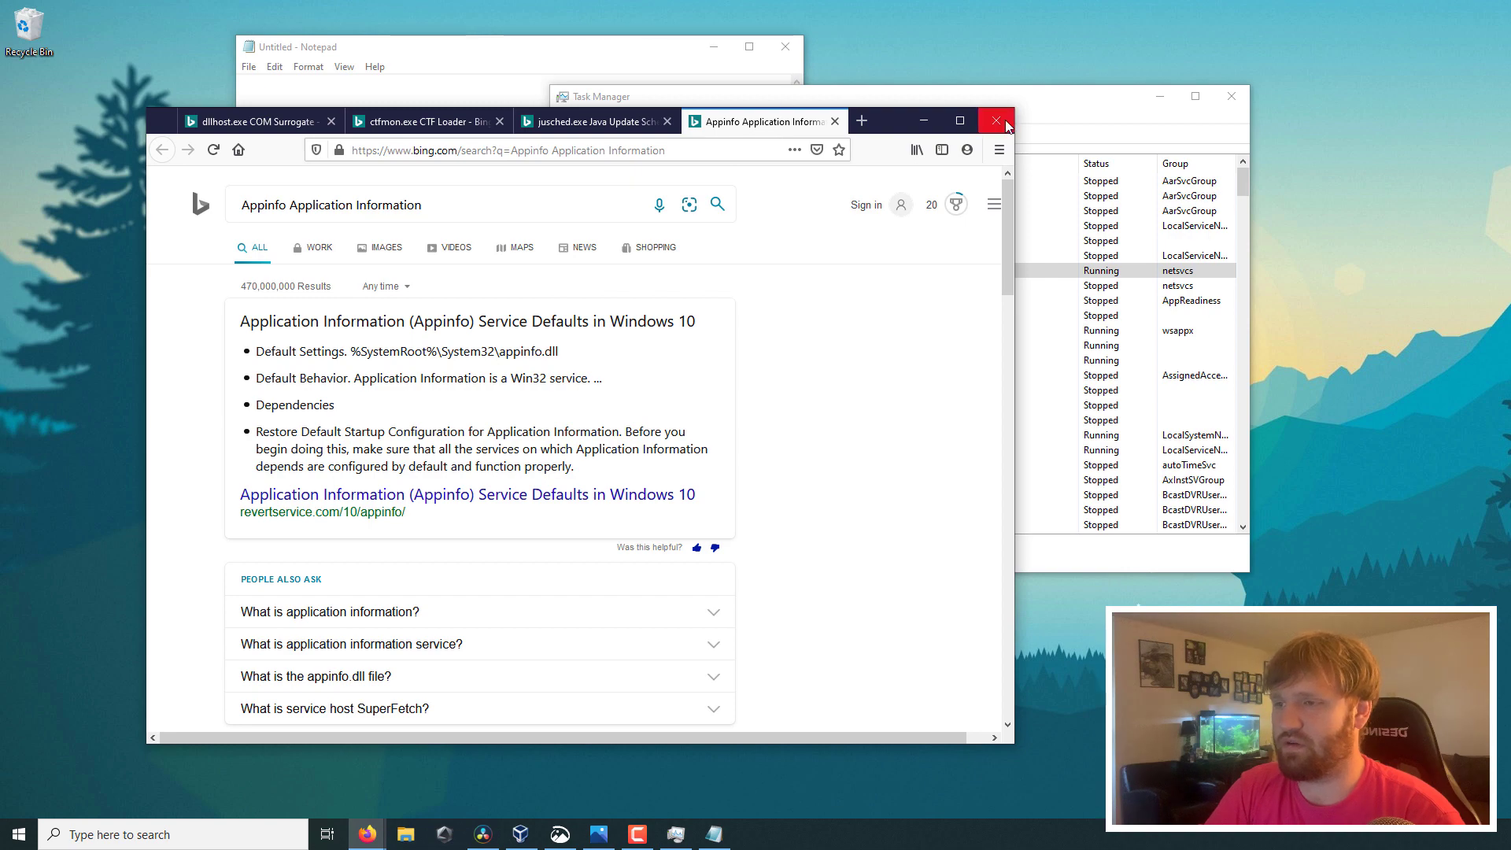
{"action": "left_click", "coordinate": [996, 121]}
{"action": "left_click", "coordinate": [546, 462]}
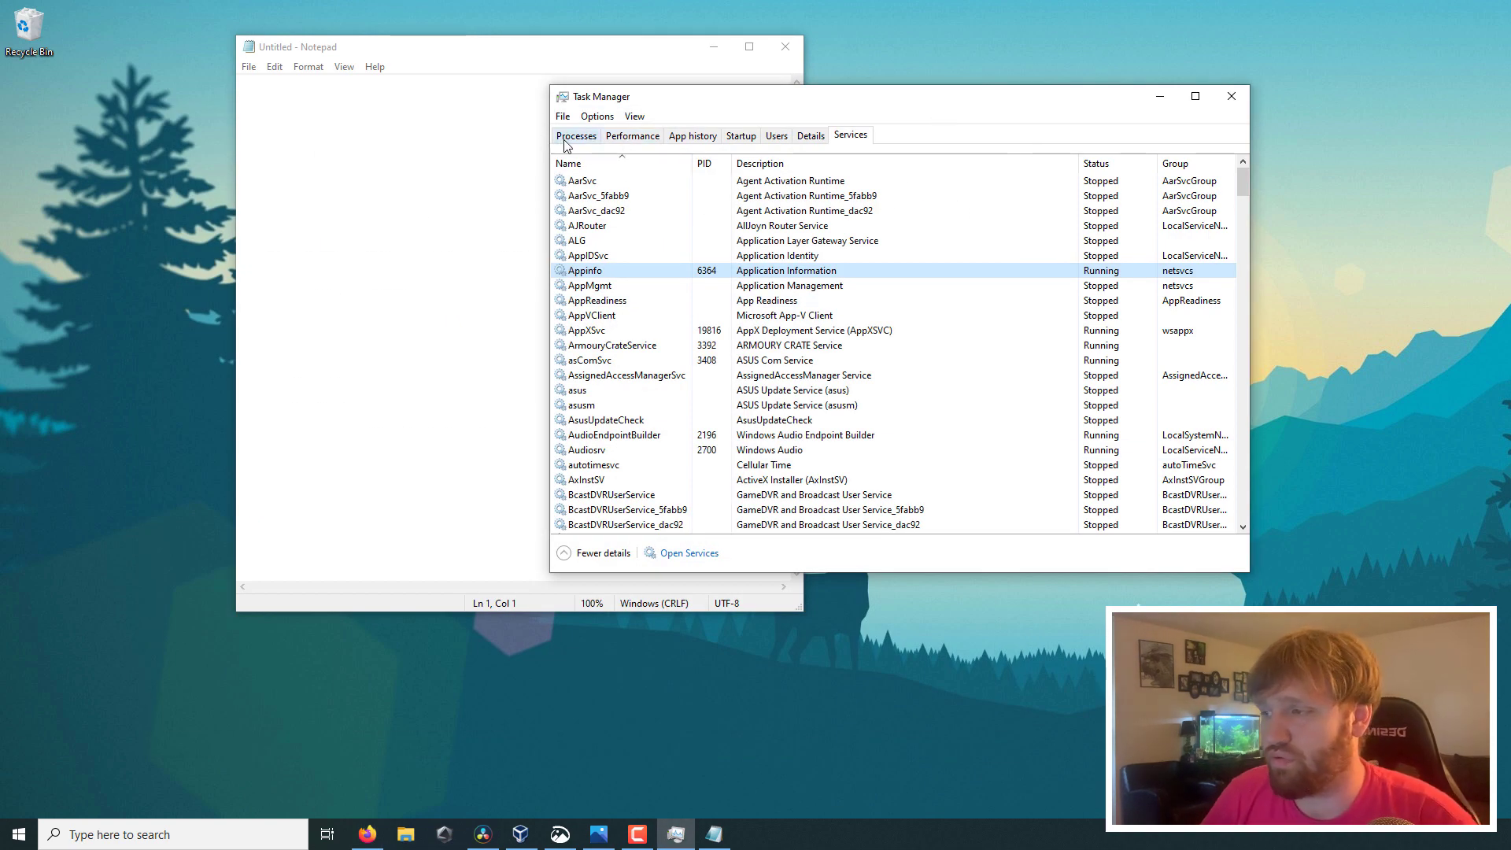
- Copy the CPU performance details and paste them into Notepad
{"action": "left_click", "coordinate": [632, 136]}
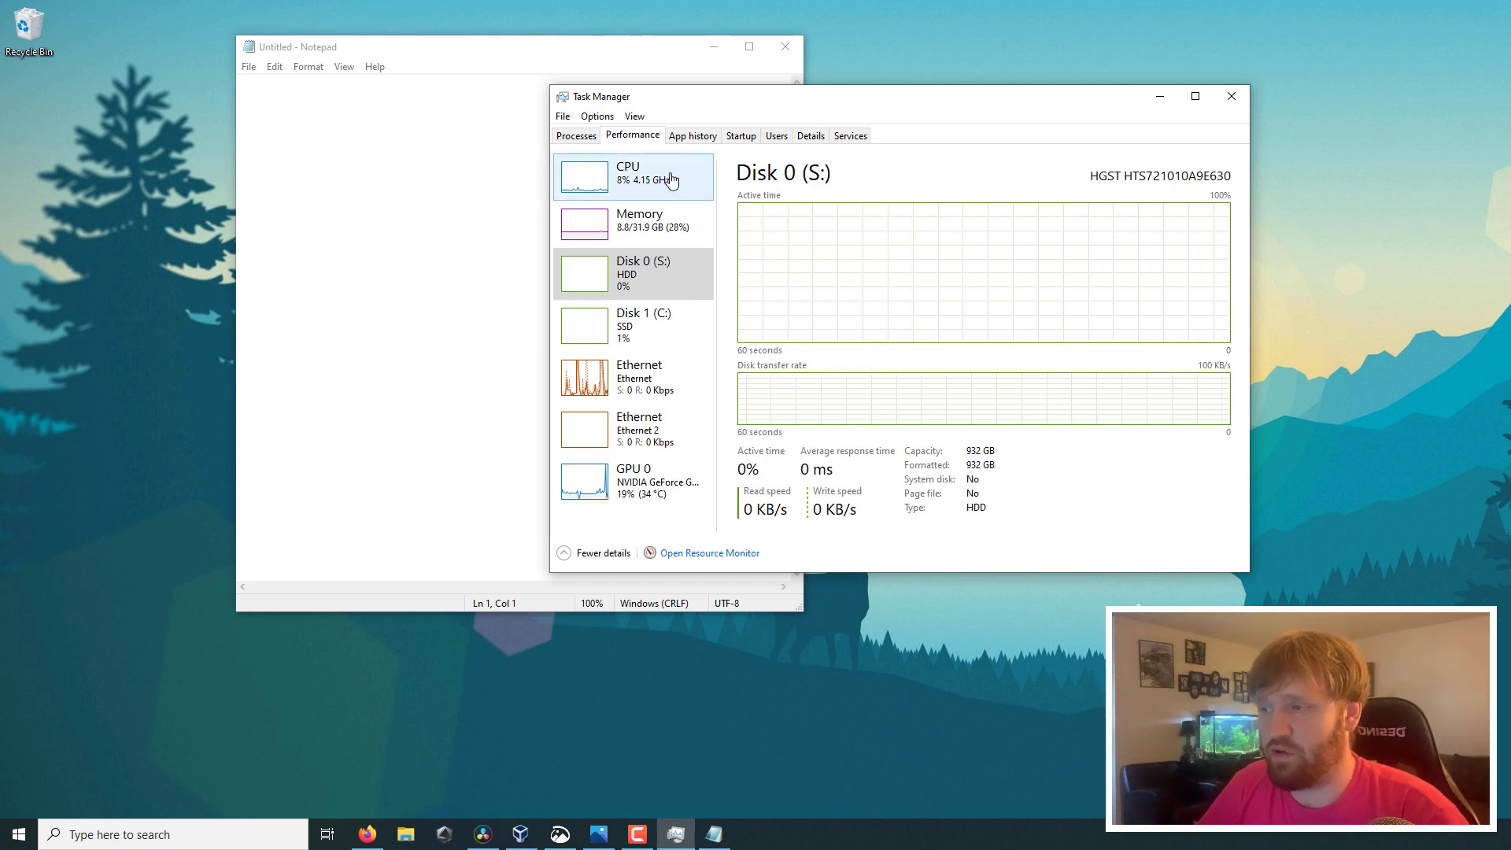
{"action": "left_click", "coordinate": [670, 181]}
{"action": "right_click", "coordinate": [648, 179]}
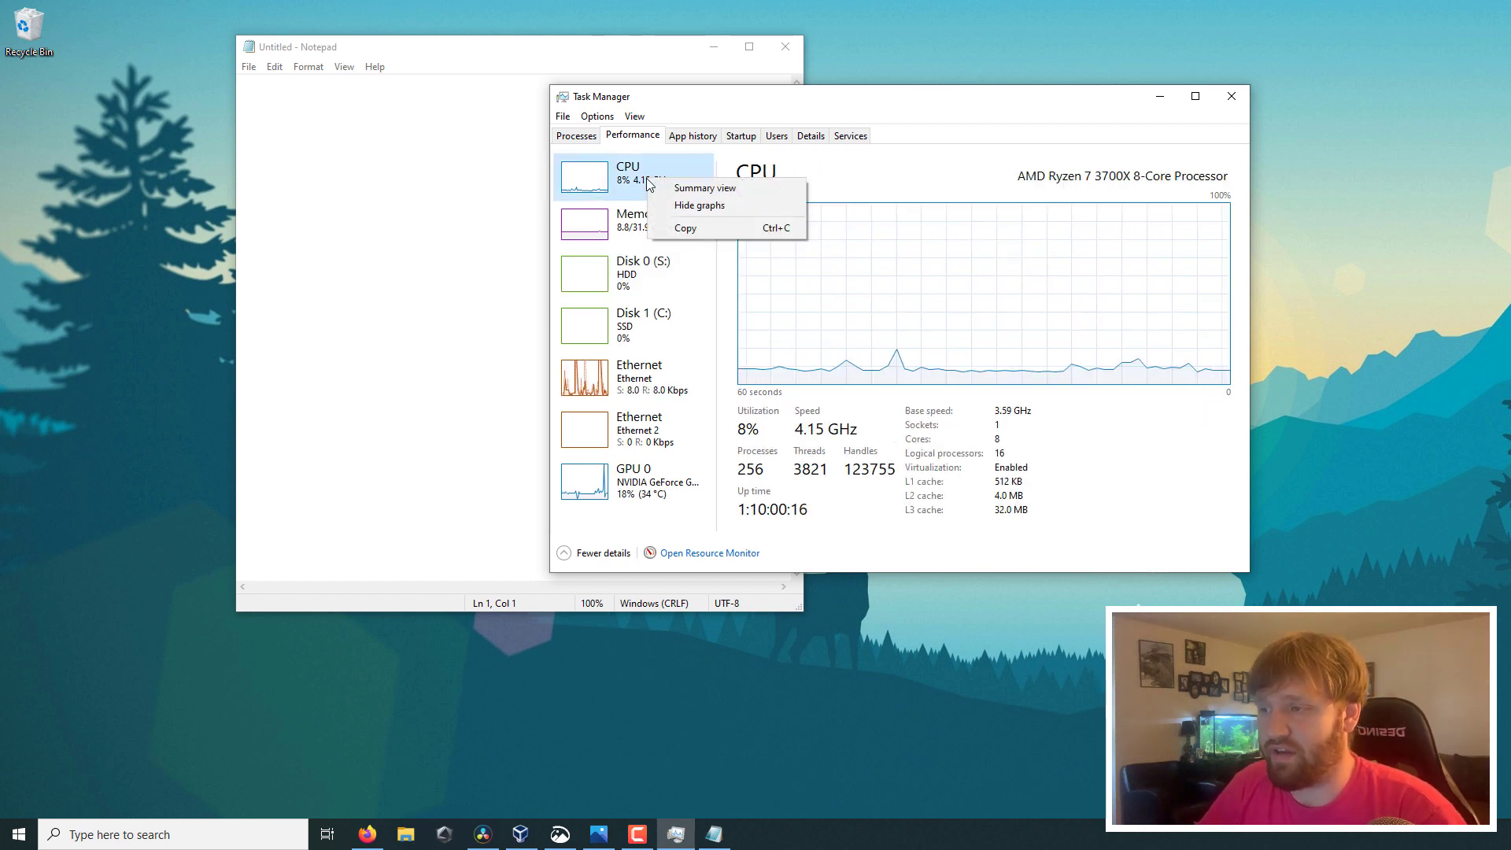
{"action": "left_click", "coordinate": [692, 229]}
{"action": "left_click", "coordinate": [374, 162]}
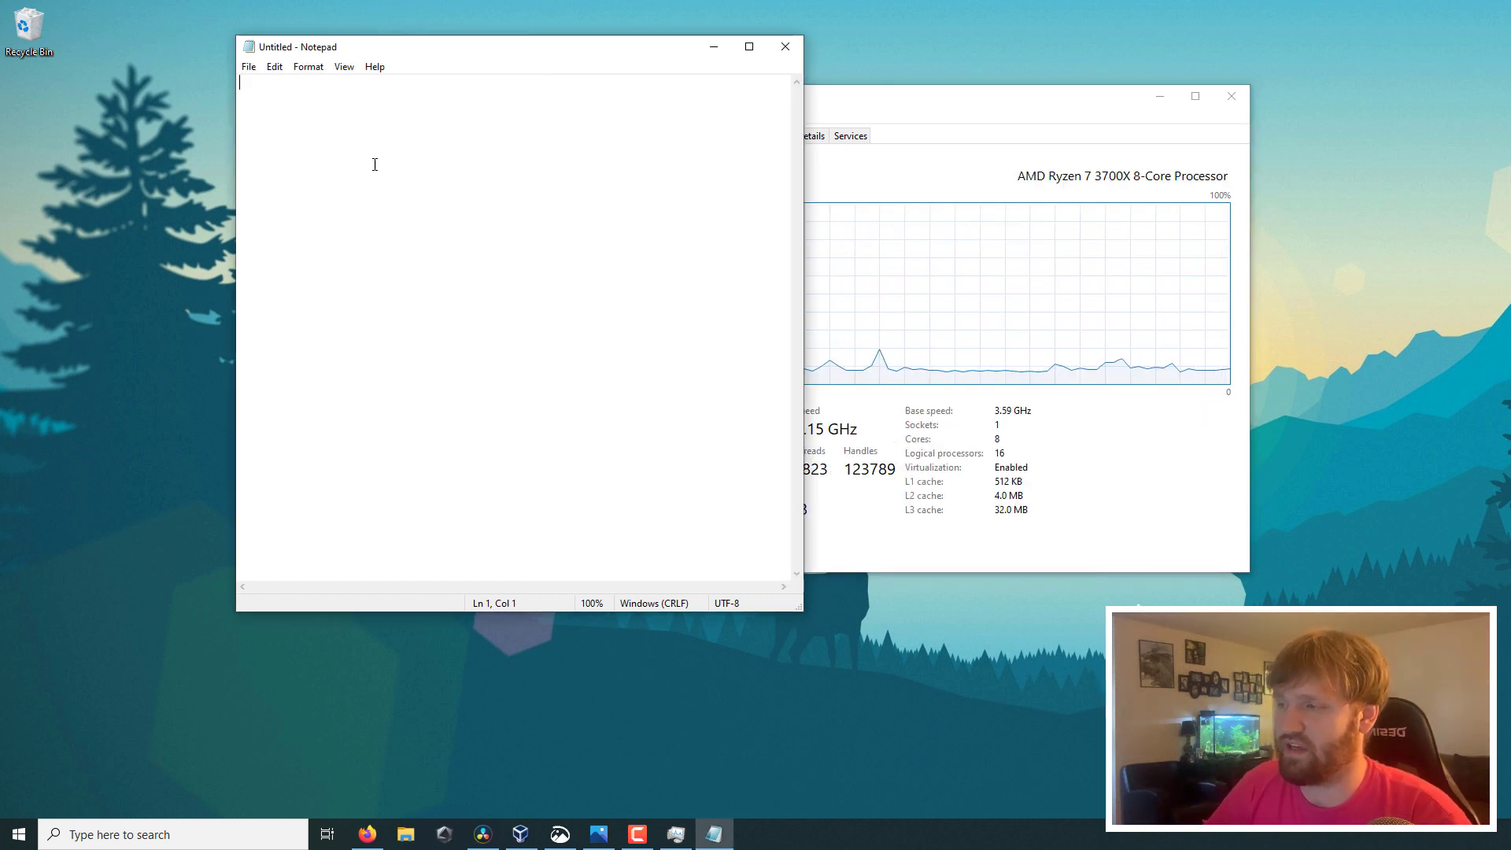
{"action": "right_click", "coordinate": [374, 163]}
{"action": "left_click", "coordinate": [450, 231]}
- Highlight the processor model, base speed, sockets and logical processors lines, then add blank lines
{"action": "left_click", "coordinate": [895, 138]}
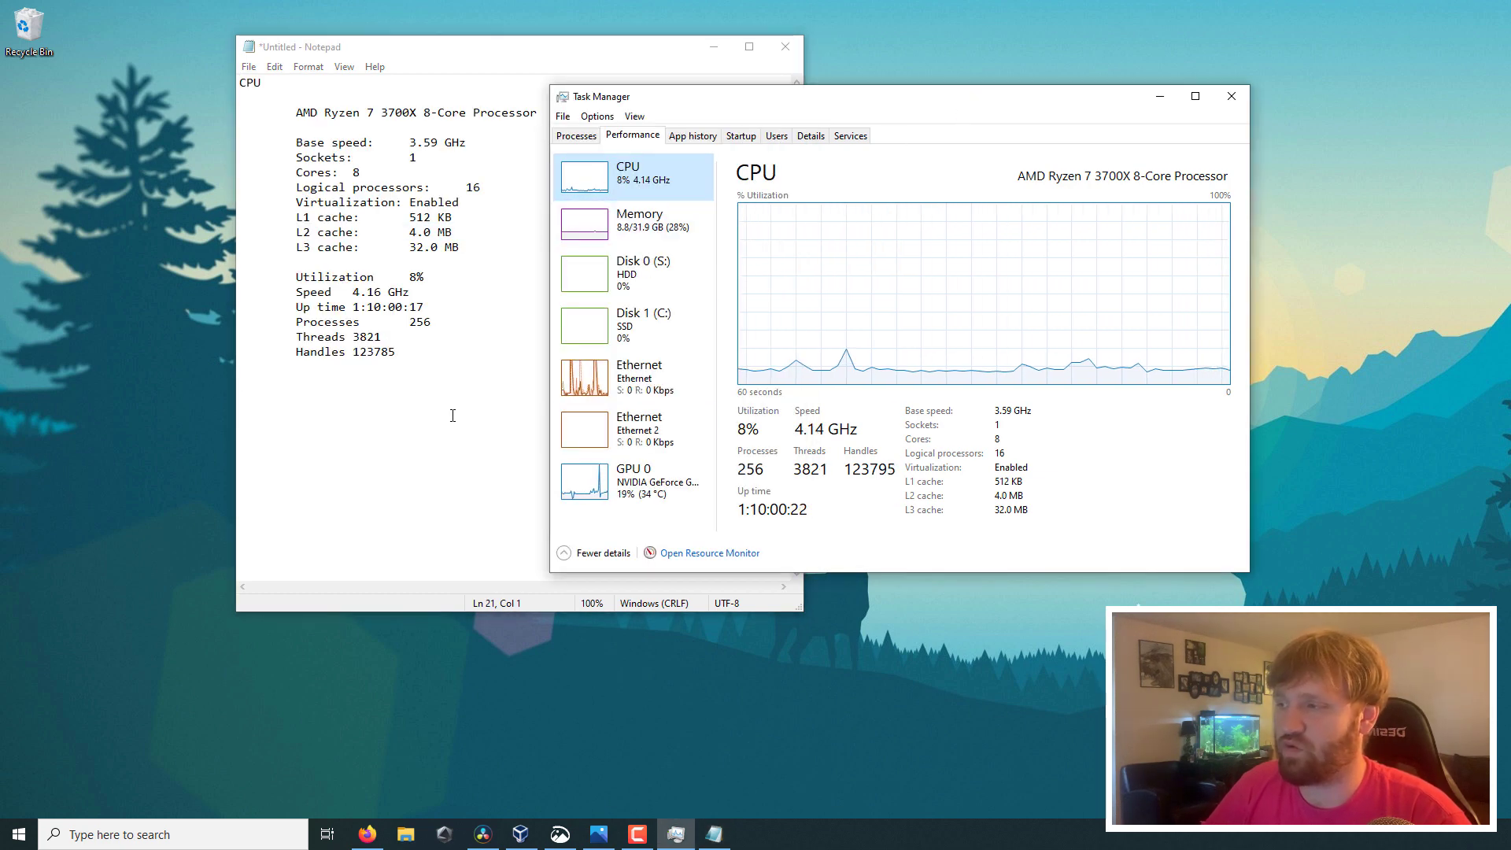
{"action": "left_click", "coordinate": [417, 393]}
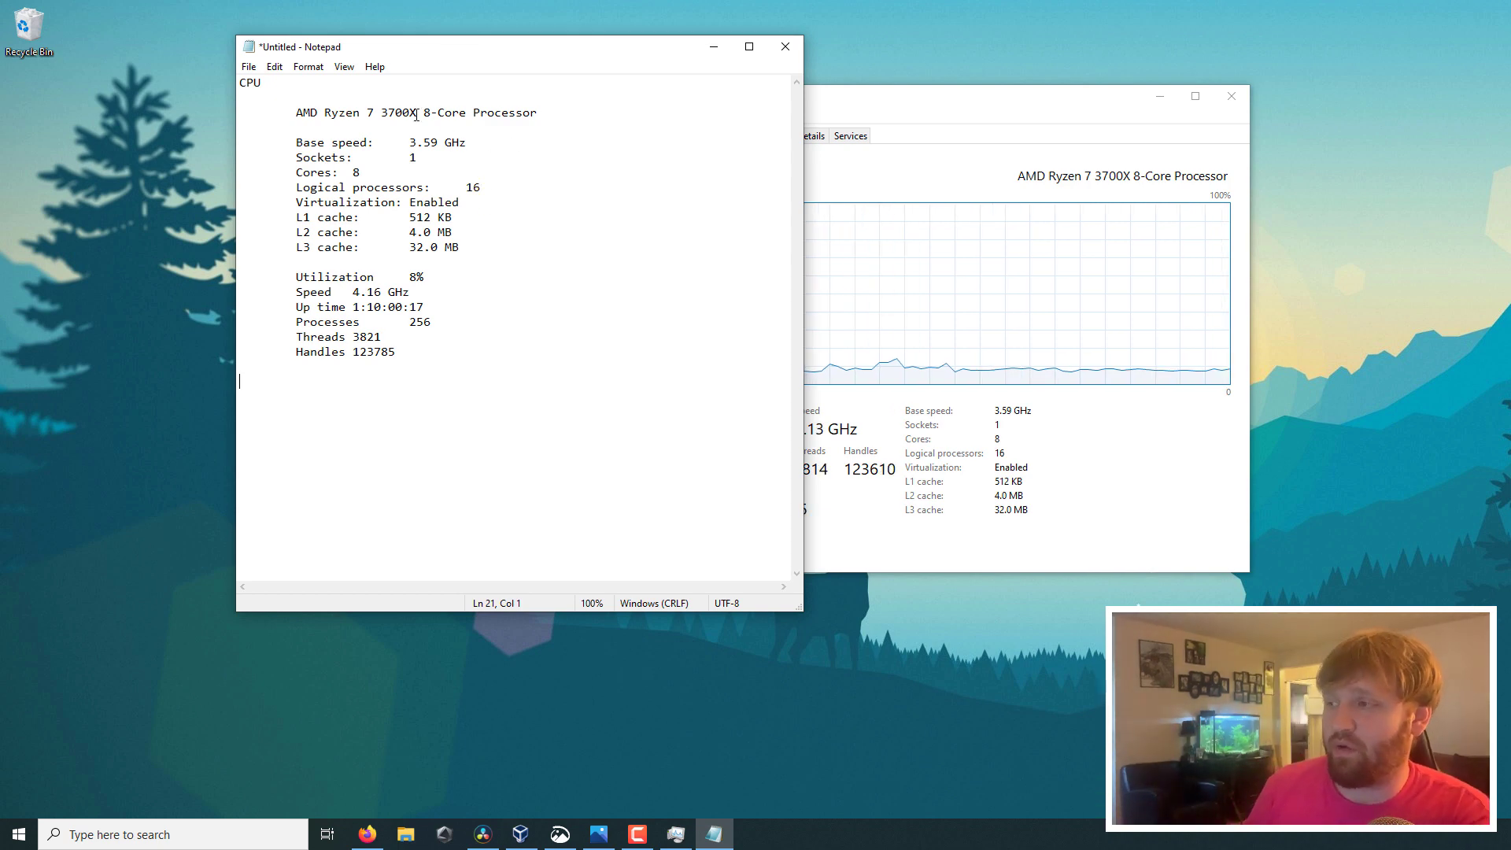
{"action": "left_click_drag", "start_coordinate": [299, 114], "coordinate": [431, 108]}
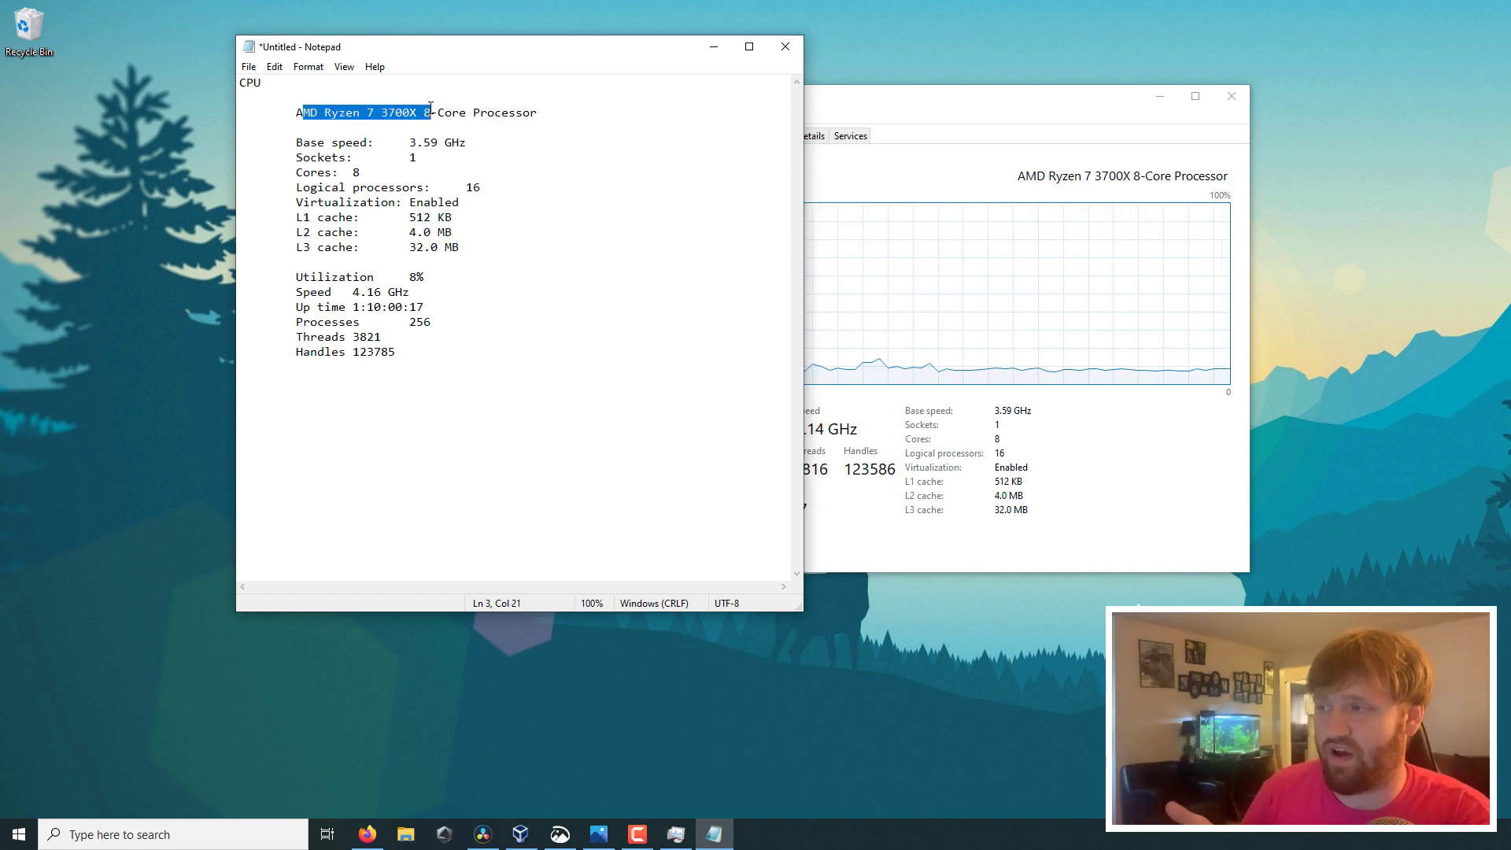
{"action": "left_click_drag", "start_coordinate": [323, 143], "coordinate": [471, 143]}
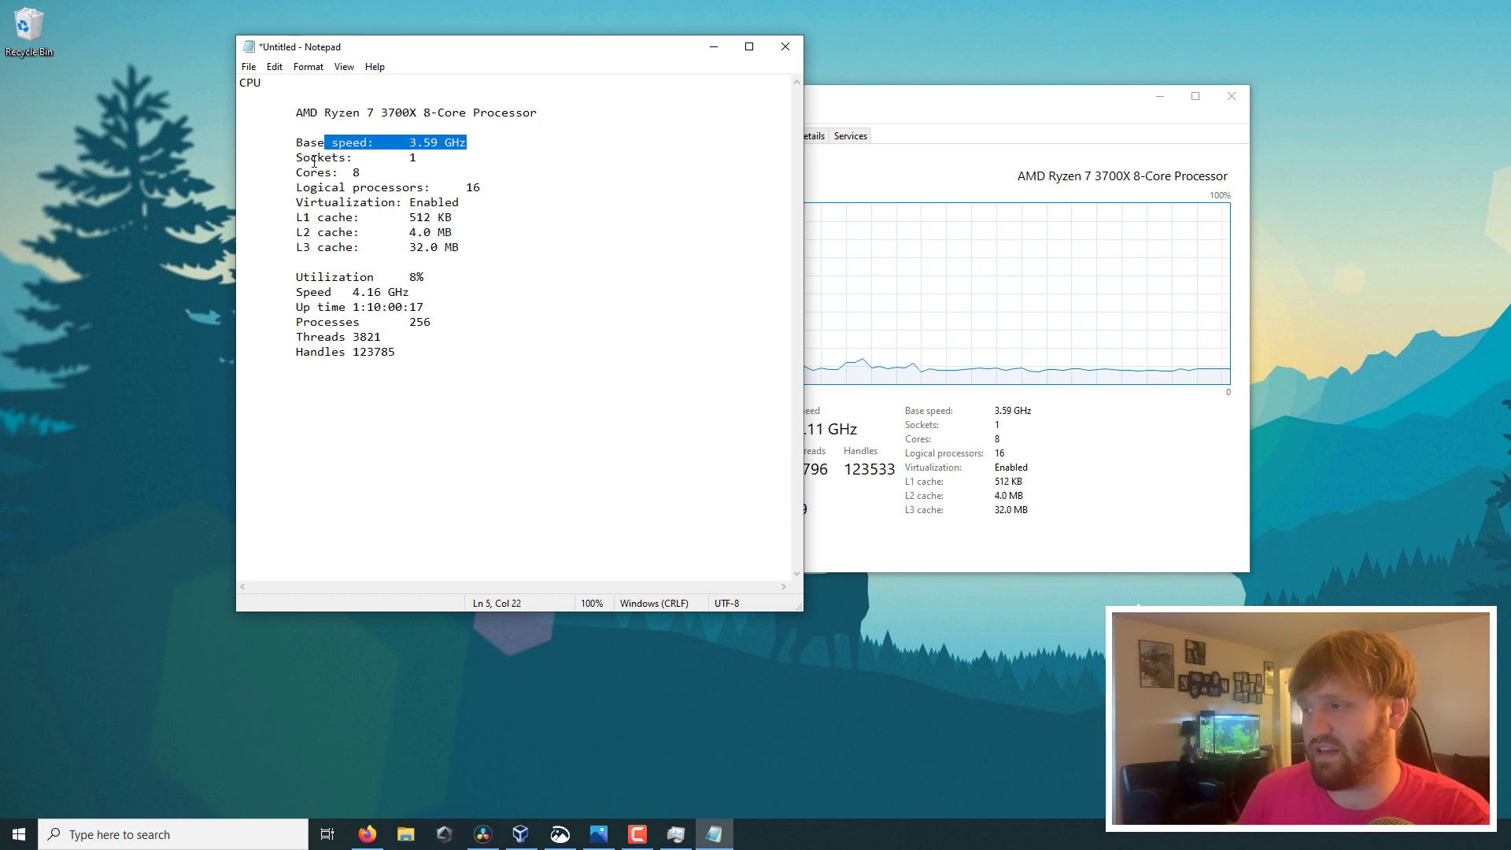
{"action": "left_click_drag", "start_coordinate": [317, 157], "coordinate": [416, 157]}
{"action": "left_click_drag", "start_coordinate": [311, 188], "coordinate": [361, 428]}
{"action": "left_click", "coordinate": [465, 347]}
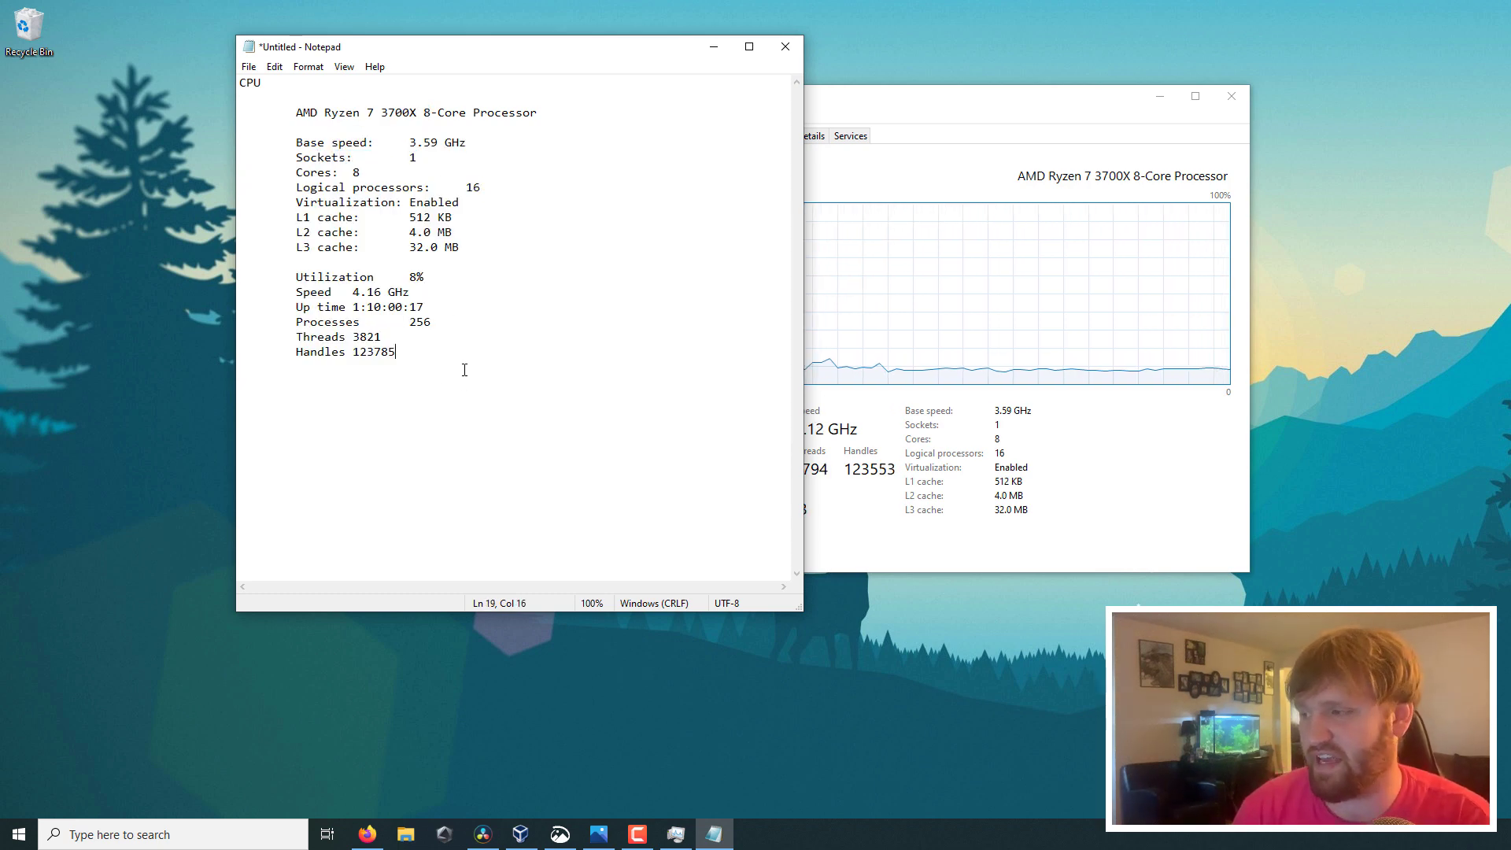
{"action": "key", "text": "Return"}
{"action": "key", "text": "Return"}
- Copy the Memory performance details and paste them below the CPU text
{"action": "left_click", "coordinate": [908, 102]}
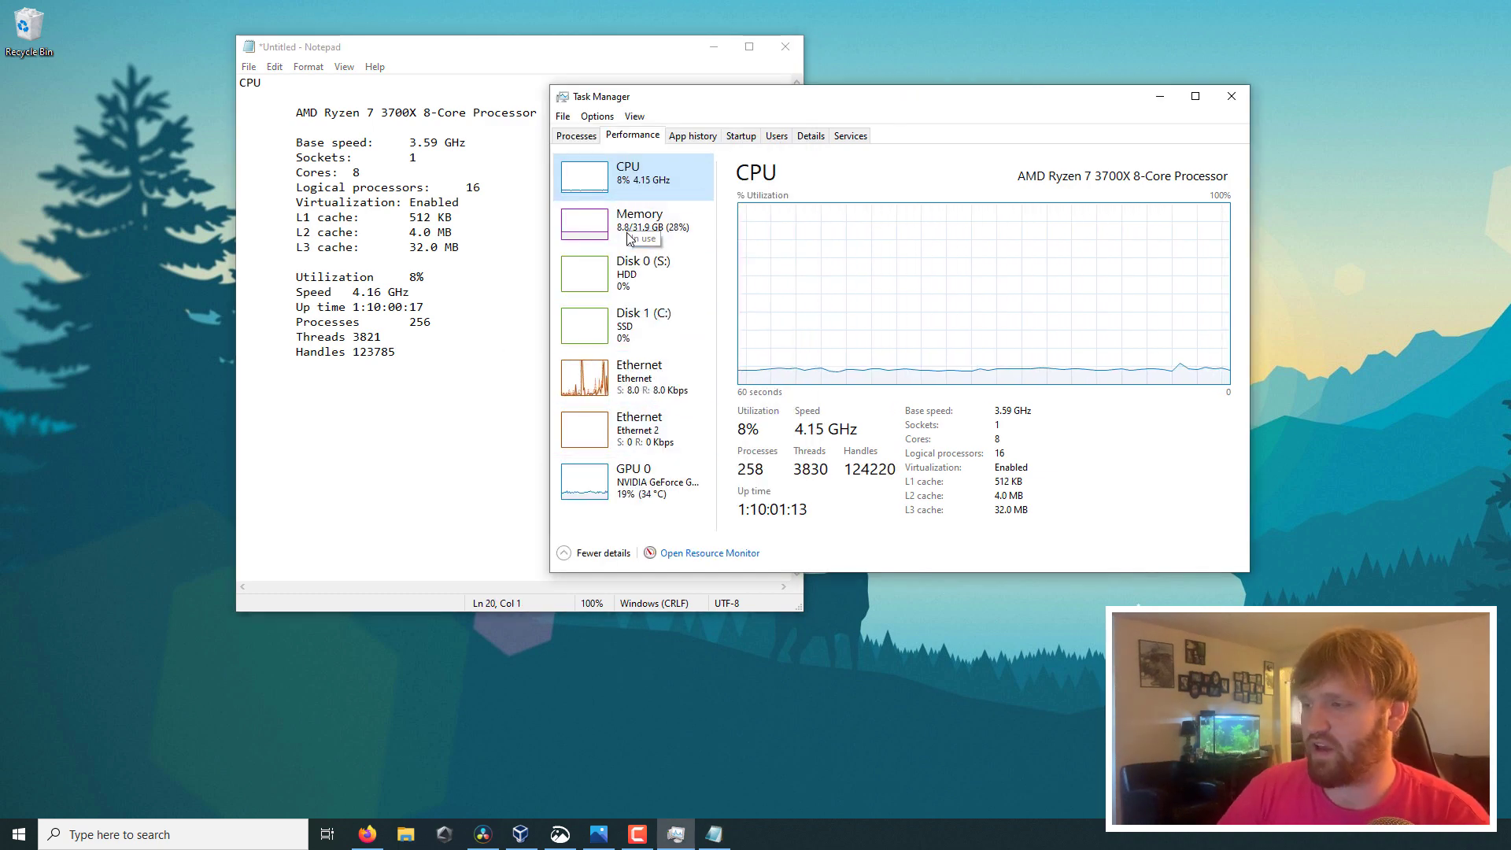
{"action": "left_click", "coordinate": [600, 228]}
{"action": "right_click", "coordinate": [600, 229]}
{"action": "left_click", "coordinate": [702, 269]}
{"action": "left_click", "coordinate": [348, 421]}
{"action": "key", "text": "ctrl+v"}
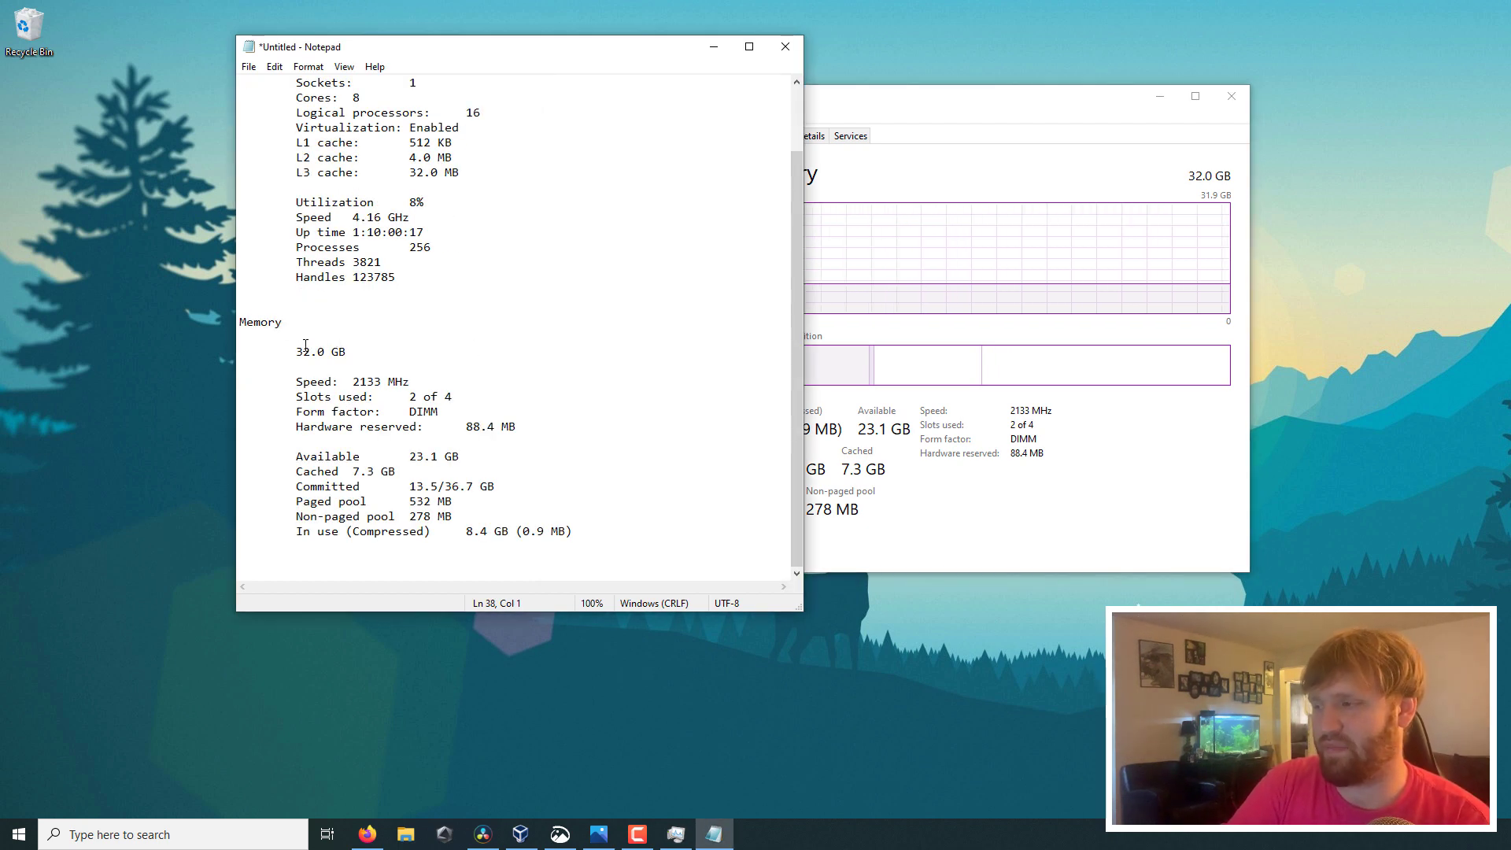
- Highlight the 32.0 GB total, form factor and available memory values, then show Disk 0 (S:)
{"action": "left_click_drag", "start_coordinate": [311, 339], "coordinate": [438, 397]}
{"action": "left_click_drag", "start_coordinate": [346, 412], "coordinate": [435, 411]}
{"action": "left_click_drag", "start_coordinate": [331, 456], "coordinate": [459, 456]}
{"action": "left_click", "coordinate": [456, 516]}
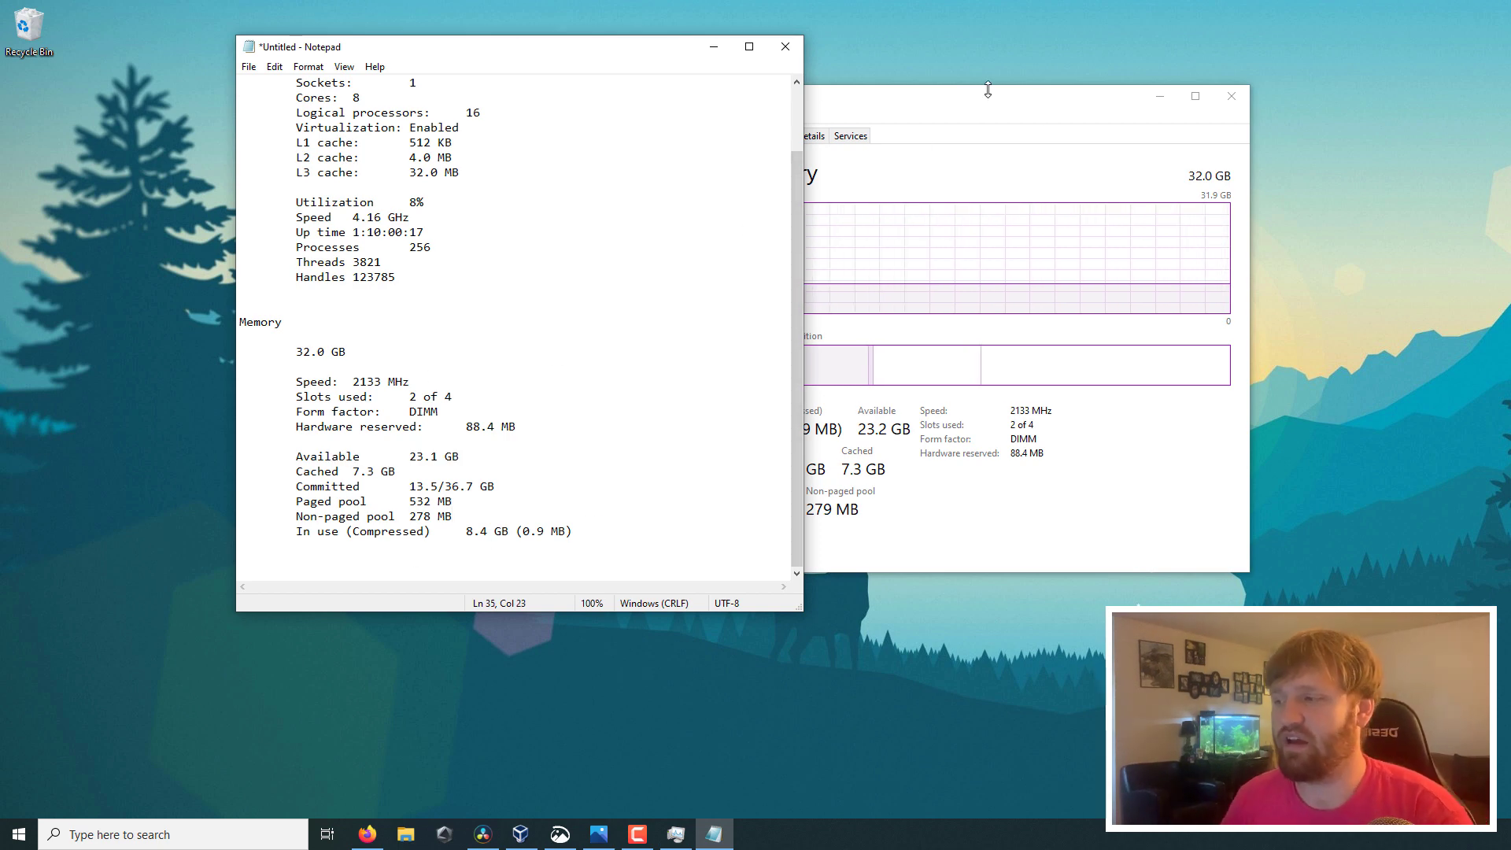
{"action": "left_click", "coordinate": [1038, 105]}
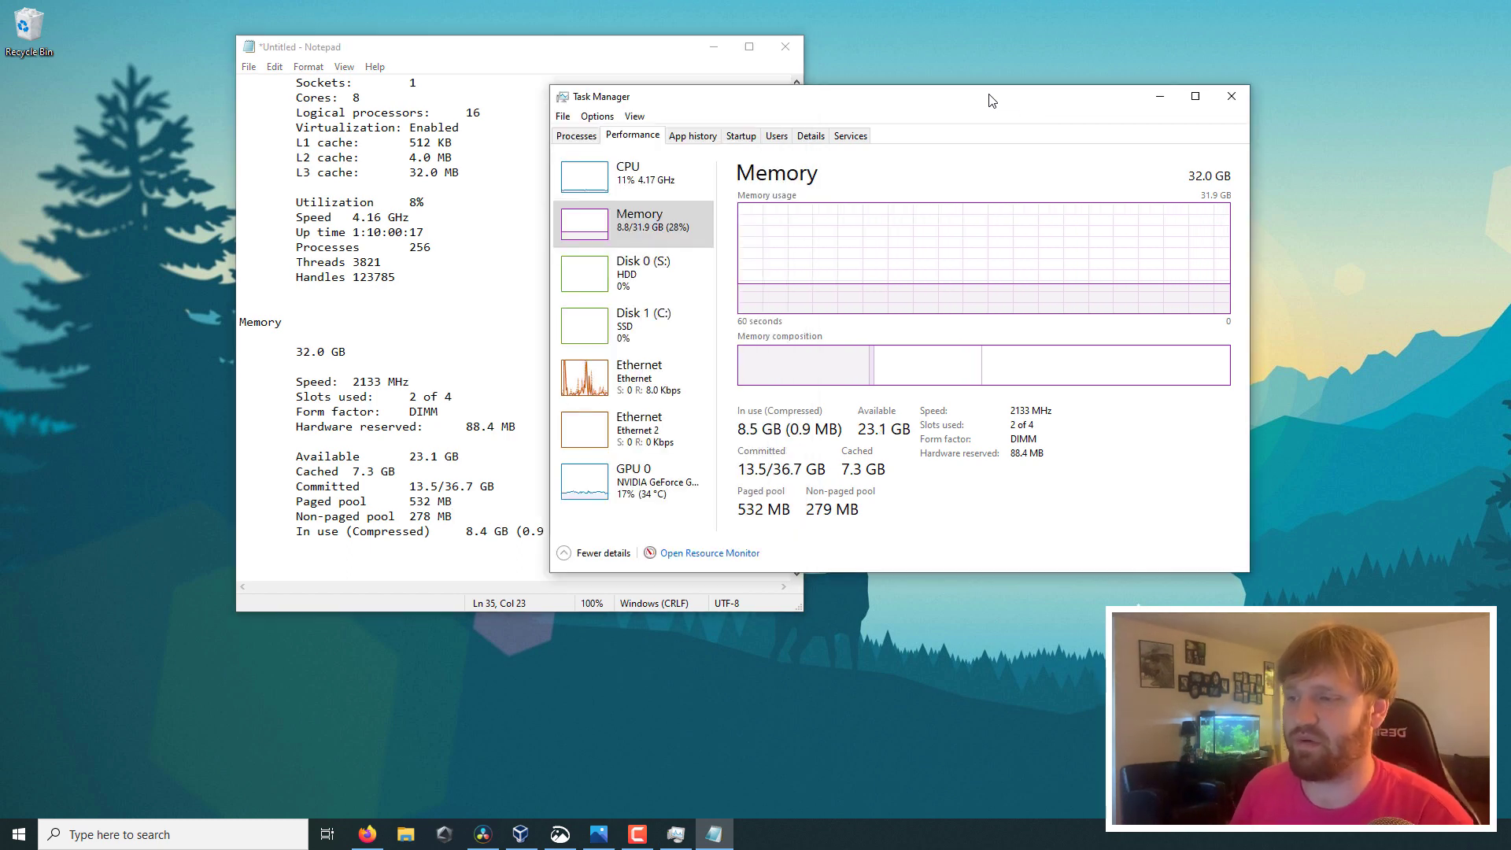
{"action": "left_click", "coordinate": [653, 271]}
- Paste the Disk 0 (S:) details into Notepad, then close Notepad without saving
{"action": "right_click", "coordinate": [682, 267]}
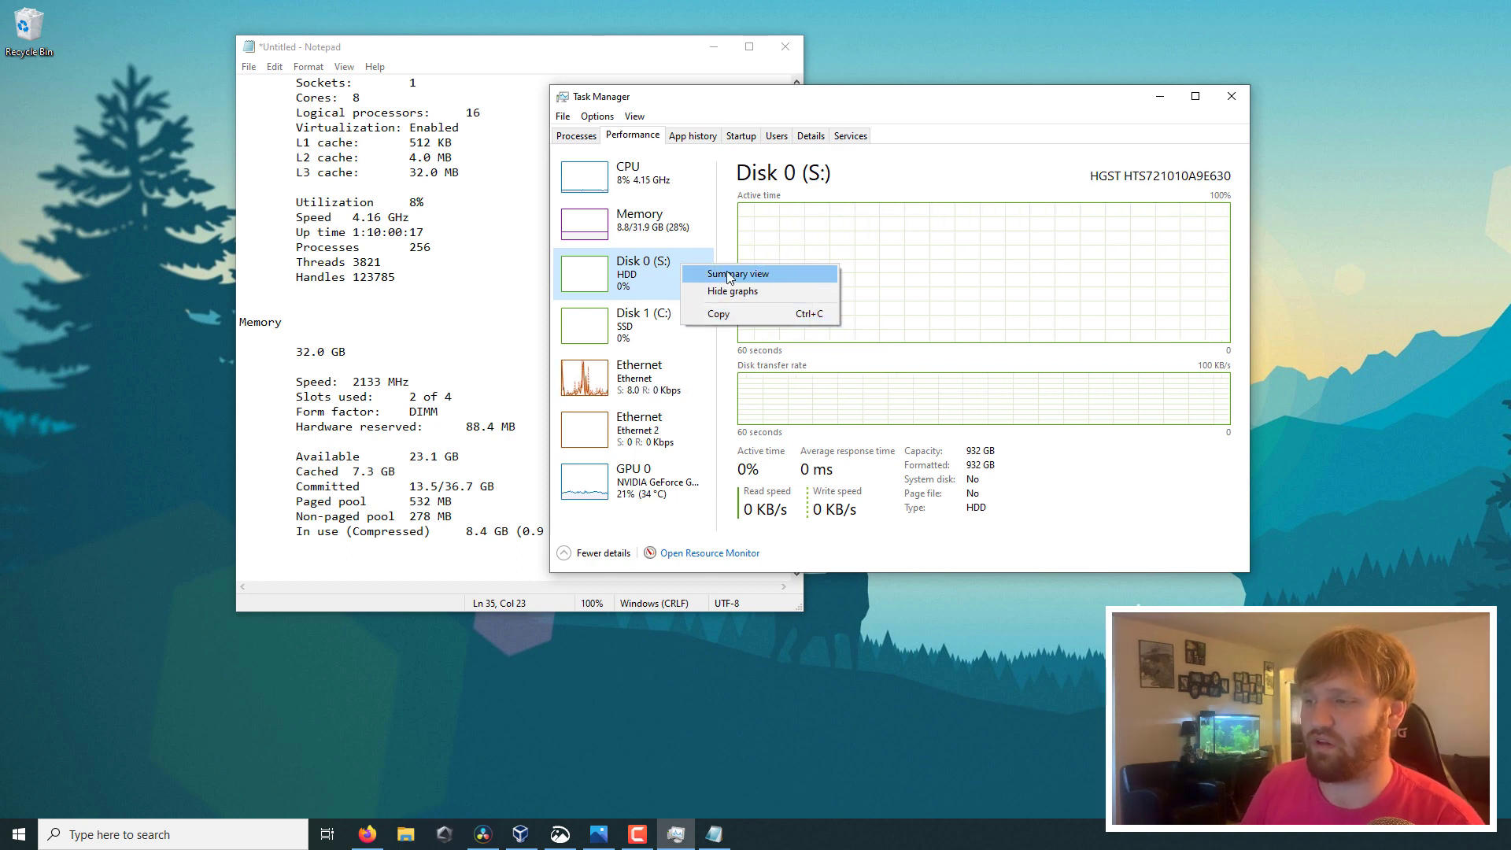
{"action": "left_click", "coordinate": [755, 313]}
{"action": "left_click", "coordinate": [370, 553]}
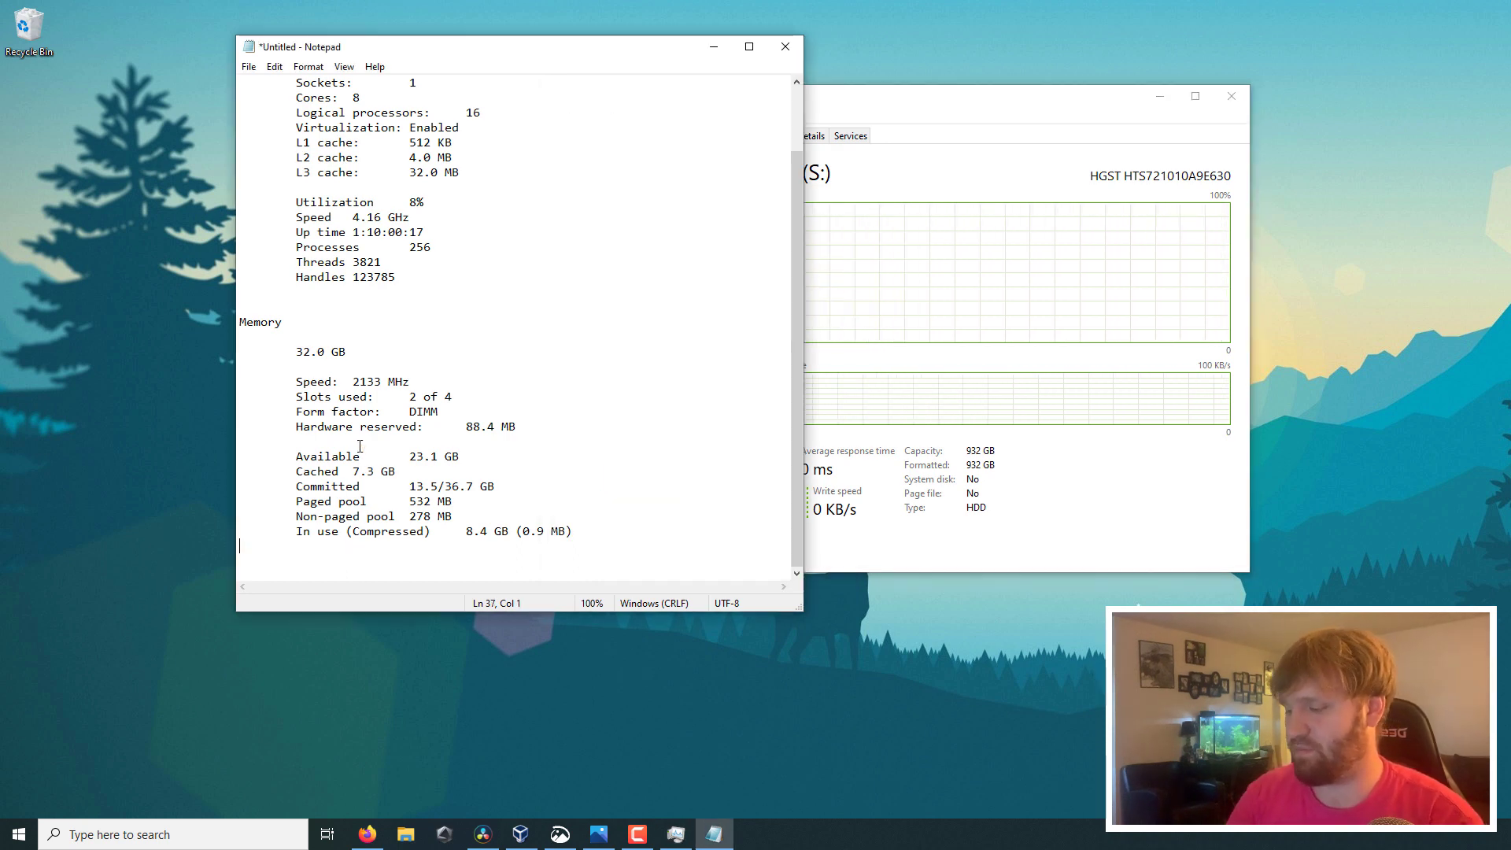
{"action": "key", "text": "ctrl+v"}
{"action": "left_click_drag", "start_coordinate": [297, 365], "coordinate": [449, 515]}
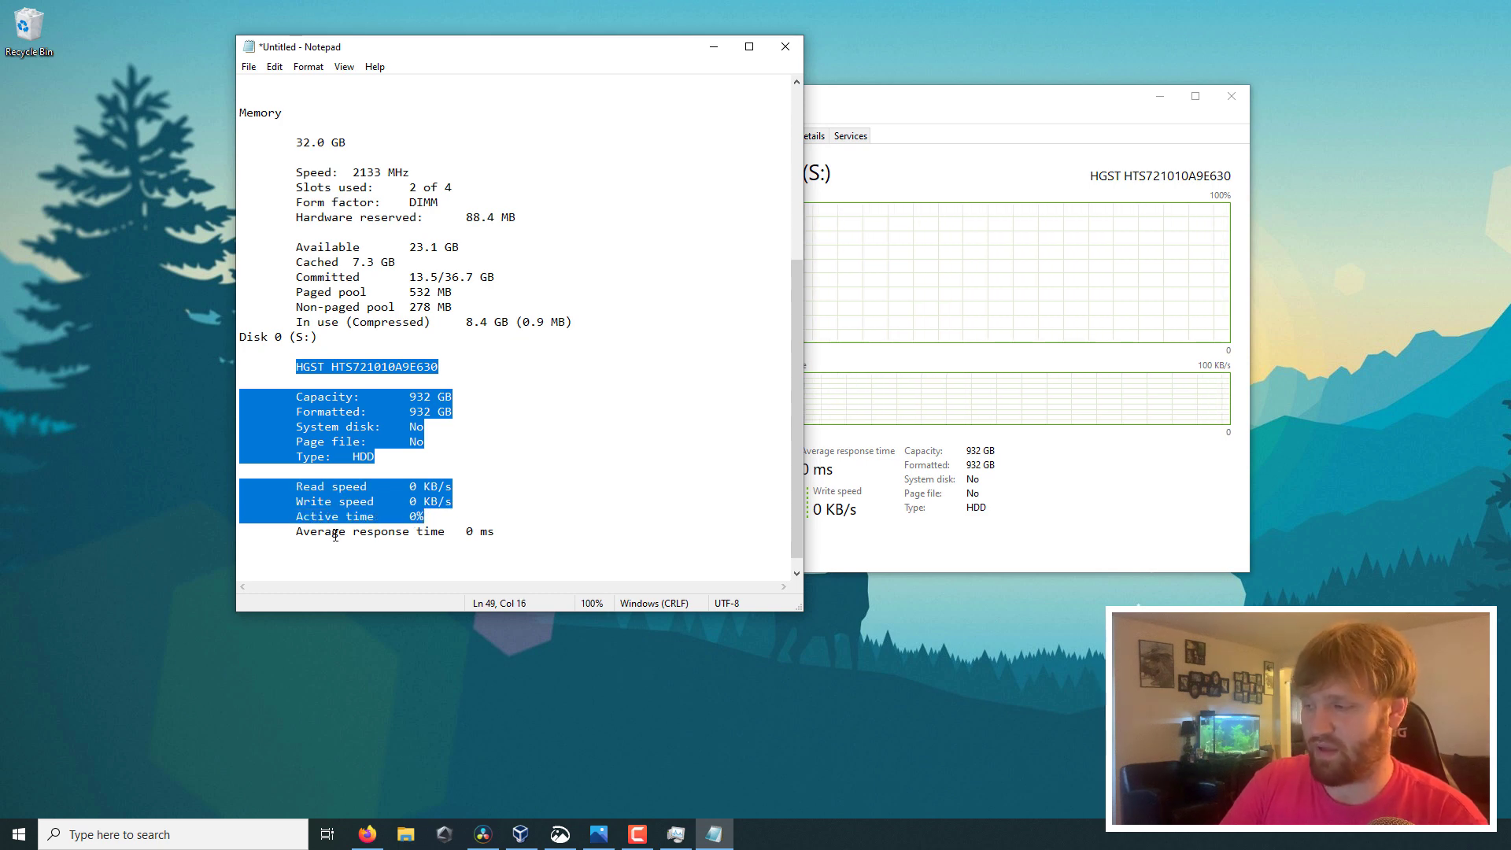
{"action": "left_click_drag", "start_coordinate": [333, 535], "coordinate": [340, 534]}
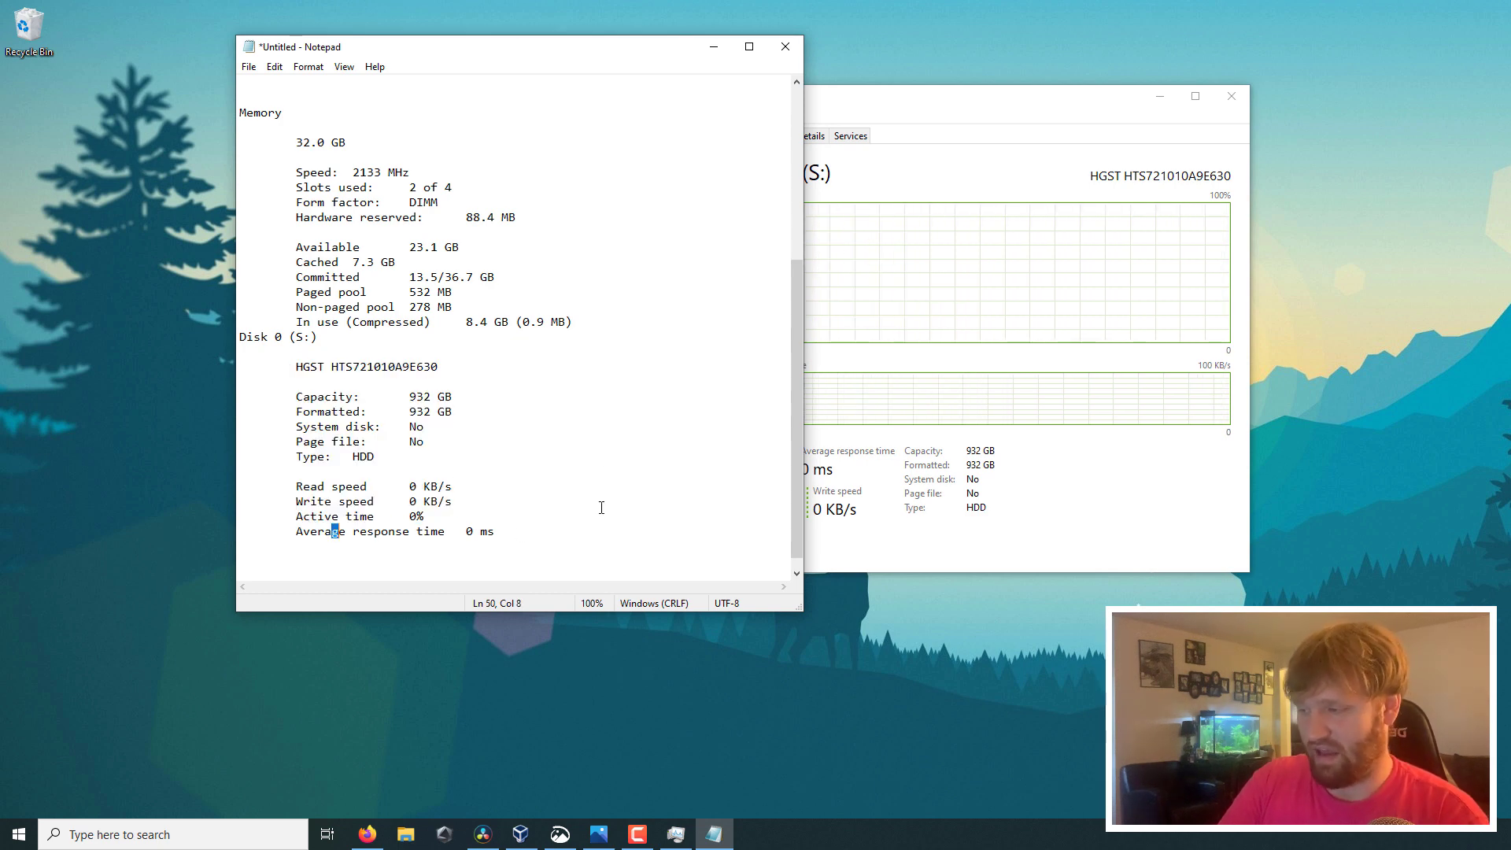
{"action": "left_click", "coordinate": [784, 46]}
{"action": "left_click", "coordinate": [1007, 416]}
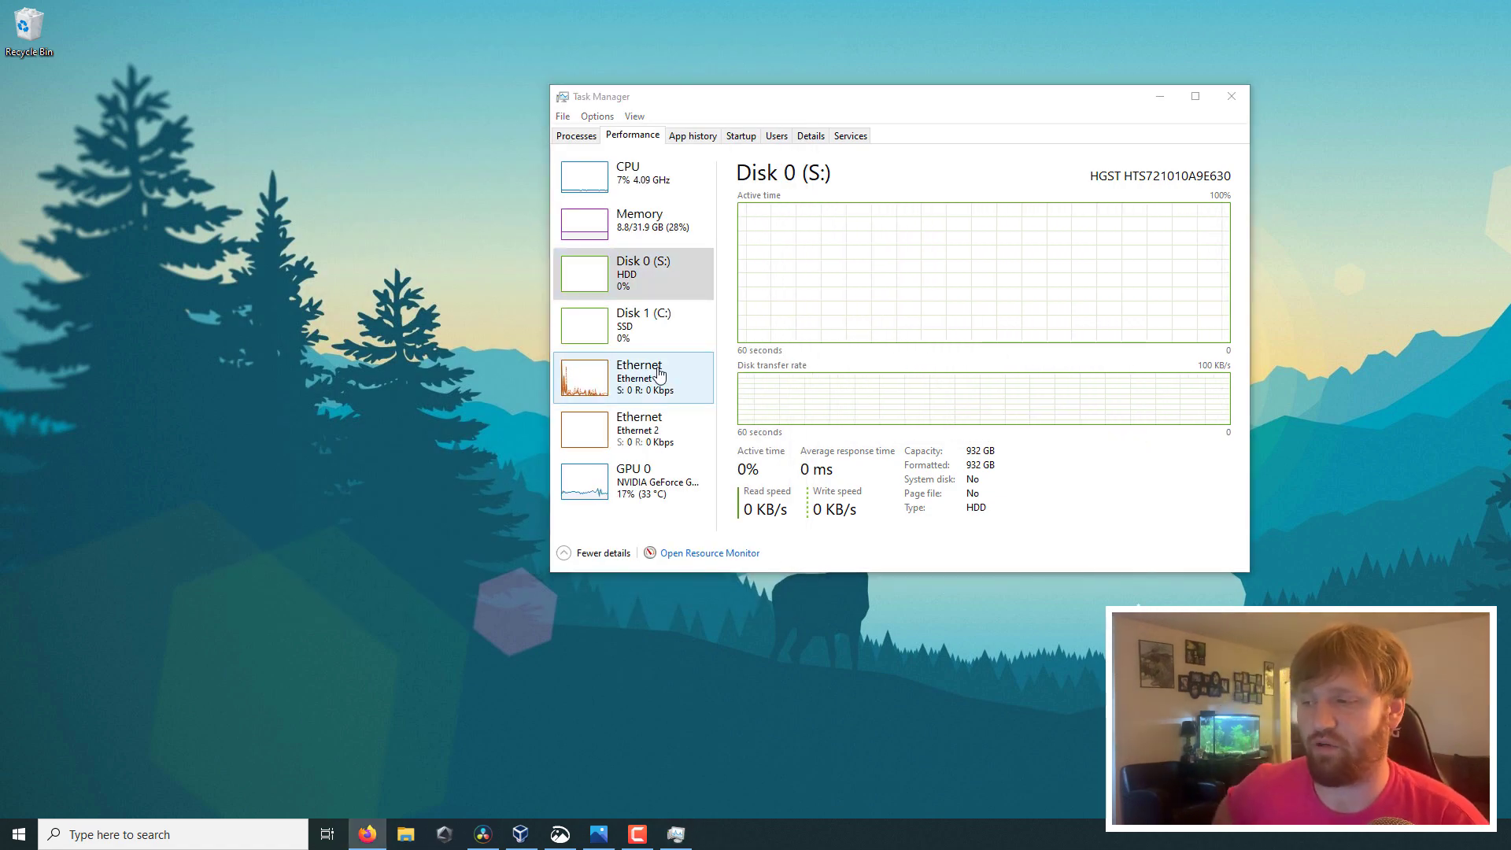
- View the Ethernet adapter's Network Details window, then close it
{"action": "left_click", "coordinate": [622, 381]}
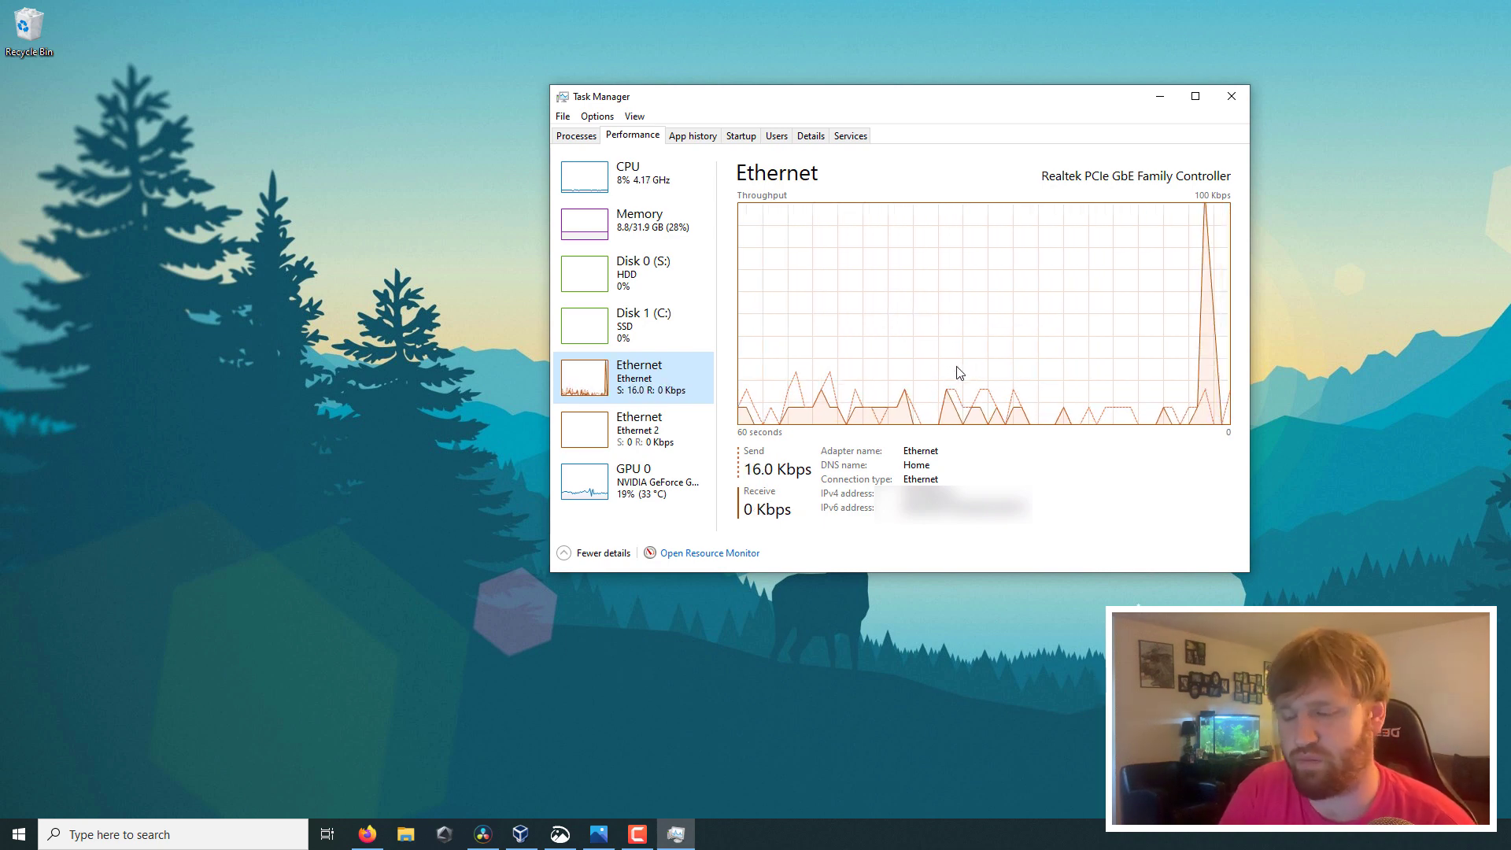
{"action": "right_click", "coordinate": [907, 327]}
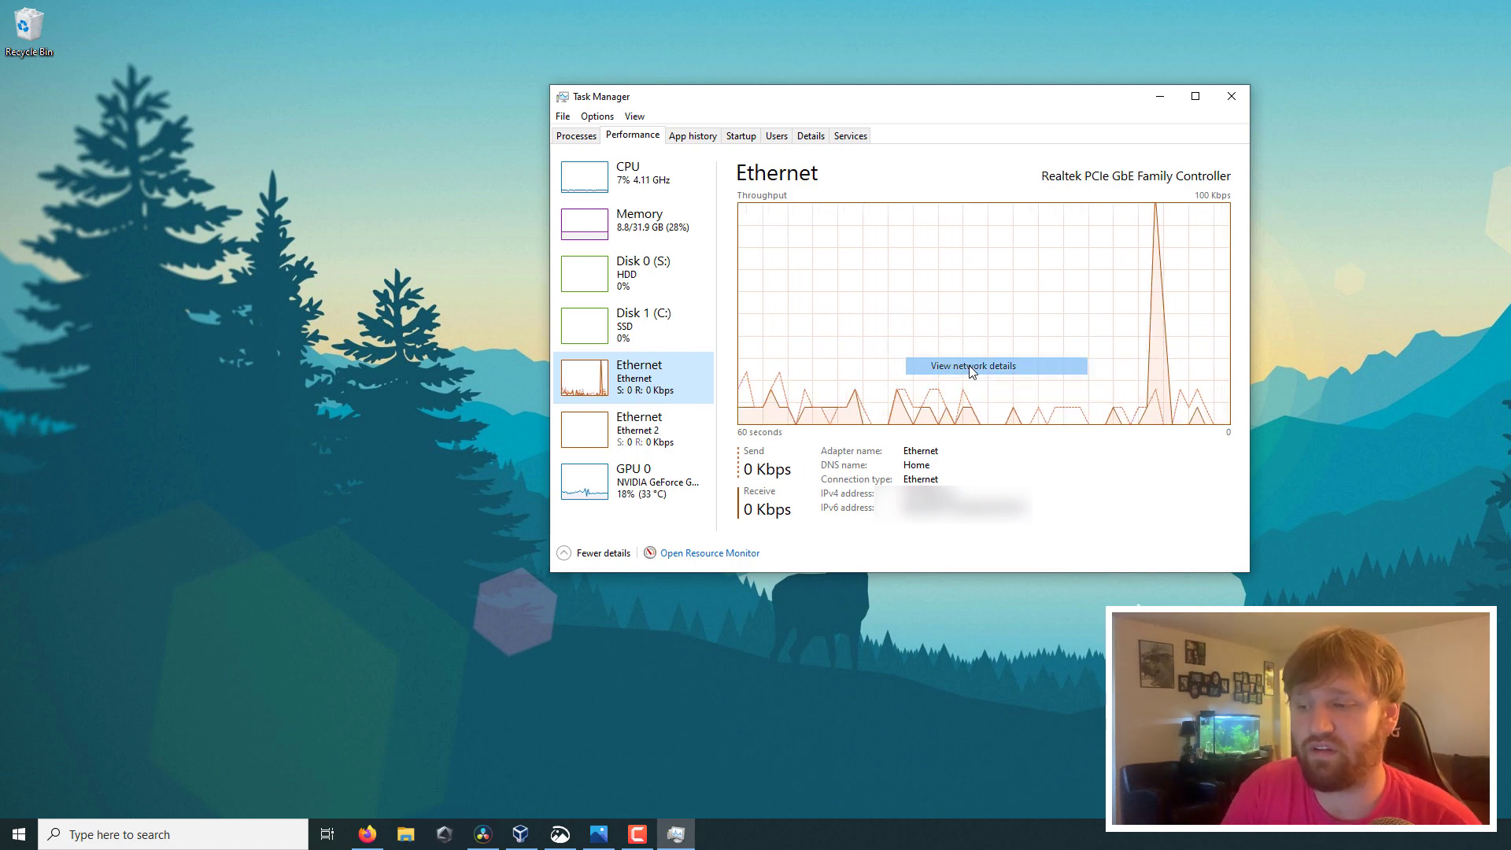
{"action": "left_click", "coordinate": [972, 366]}
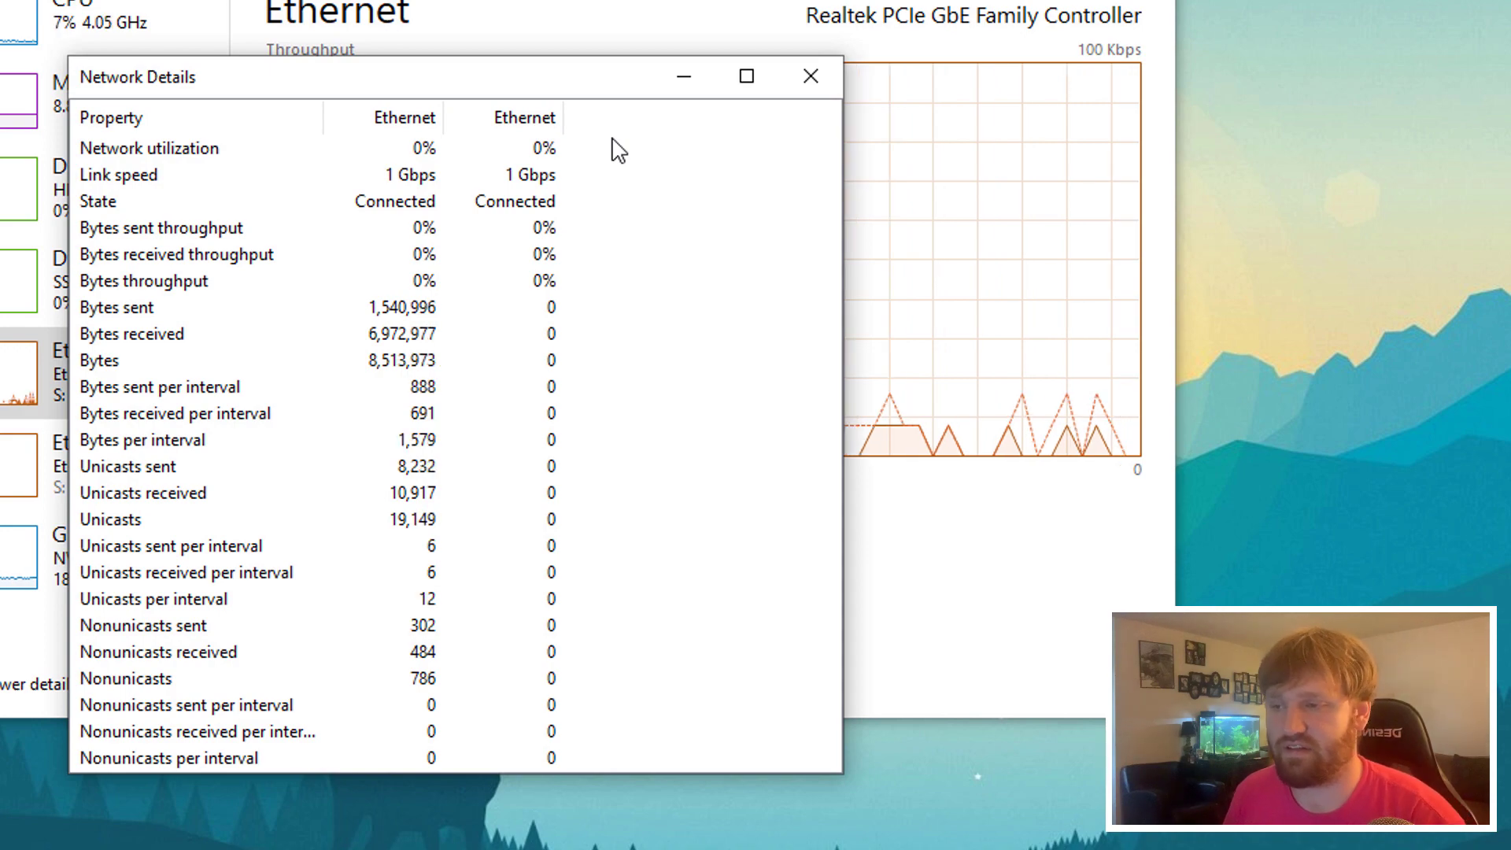
{"action": "left_click", "coordinate": [808, 79]}
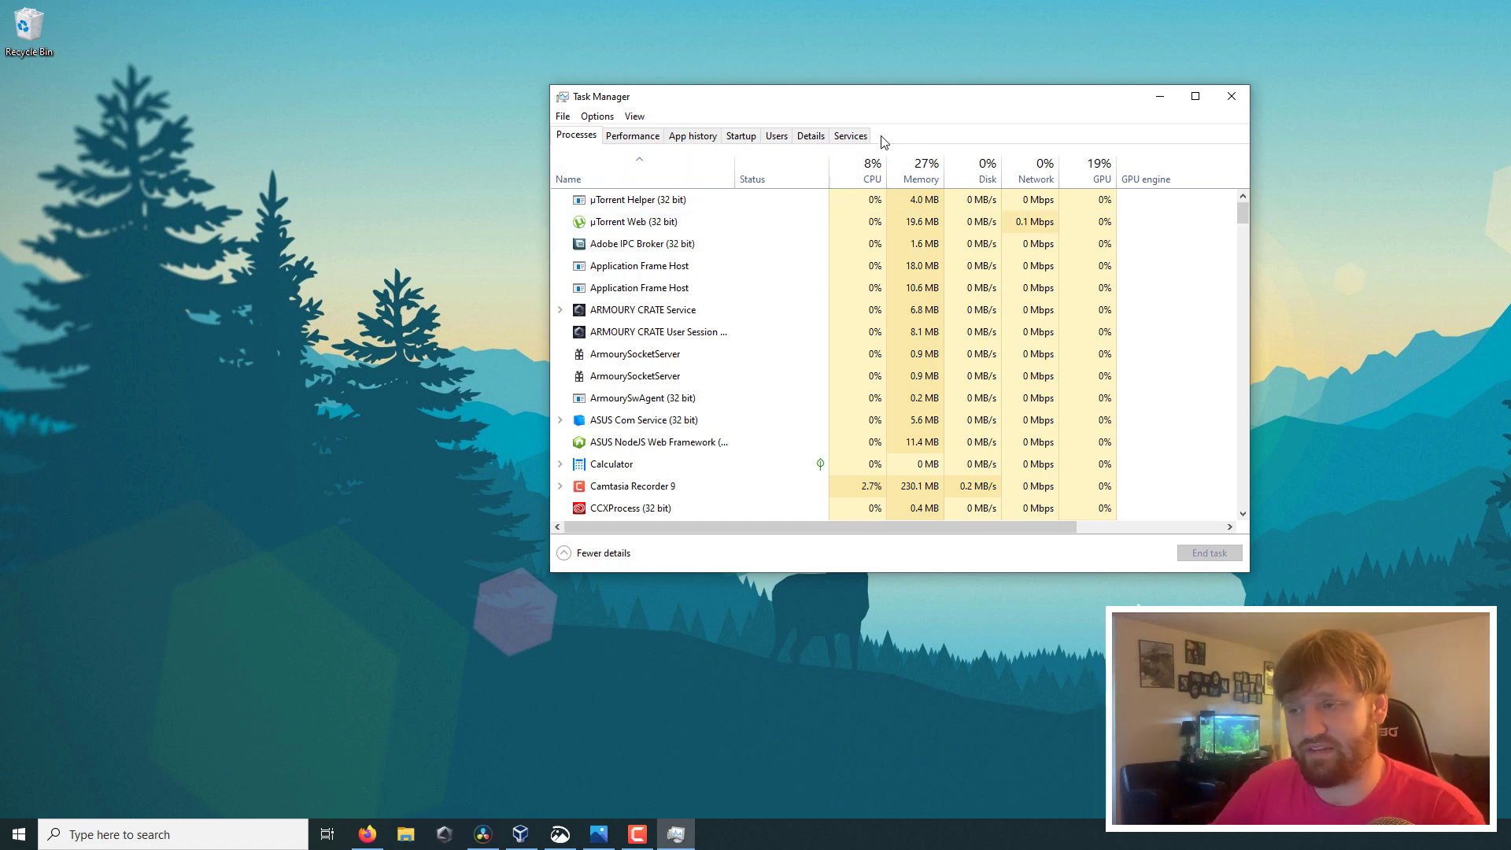
- Browse the Services and Startup tabs and Options menu, then return to Processes
{"action": "left_click", "coordinate": [851, 136]}
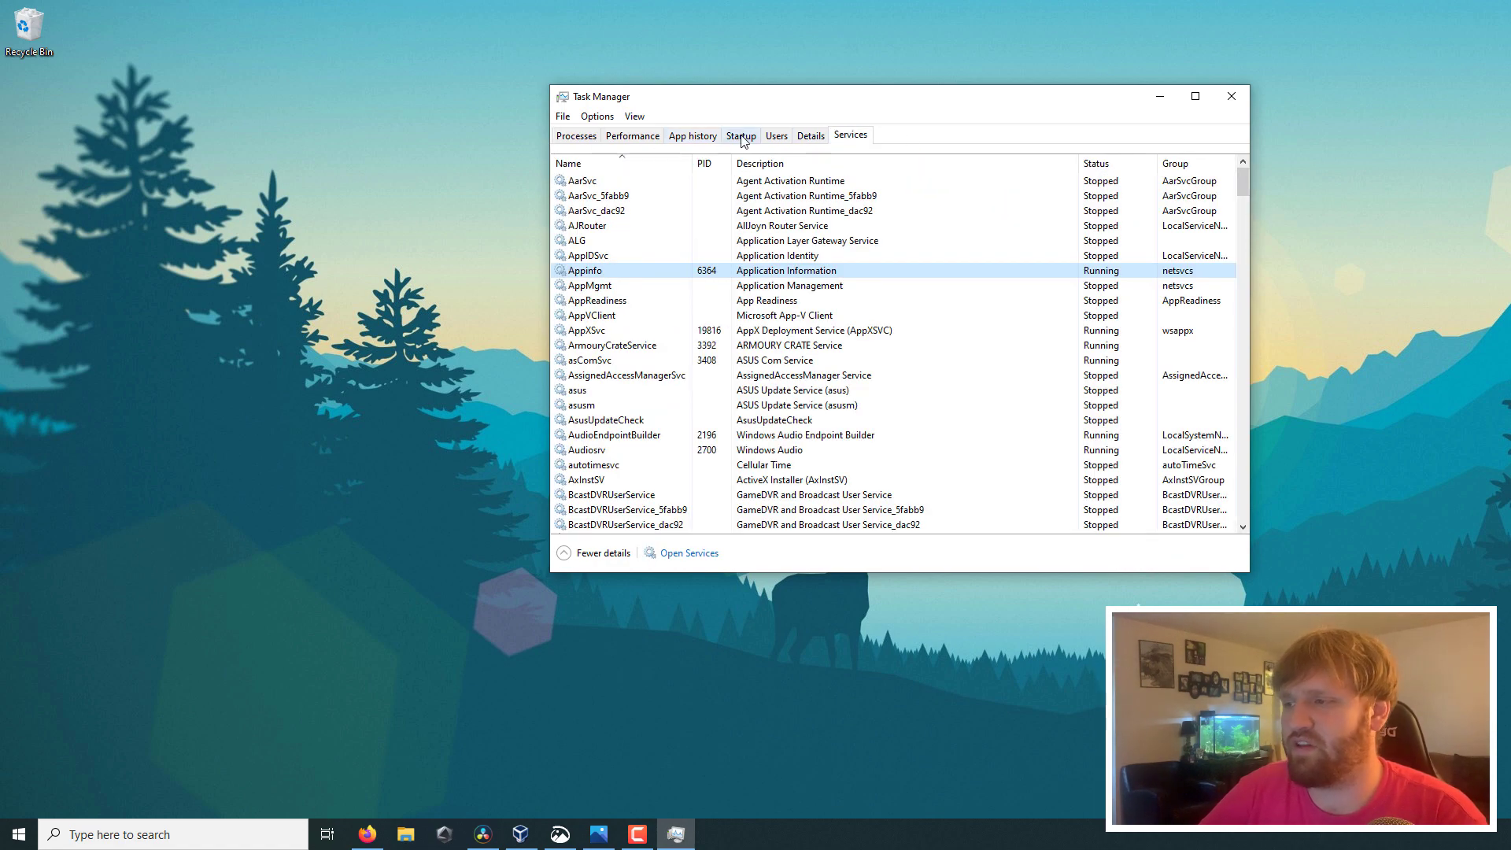
{"action": "left_click", "coordinate": [744, 138]}
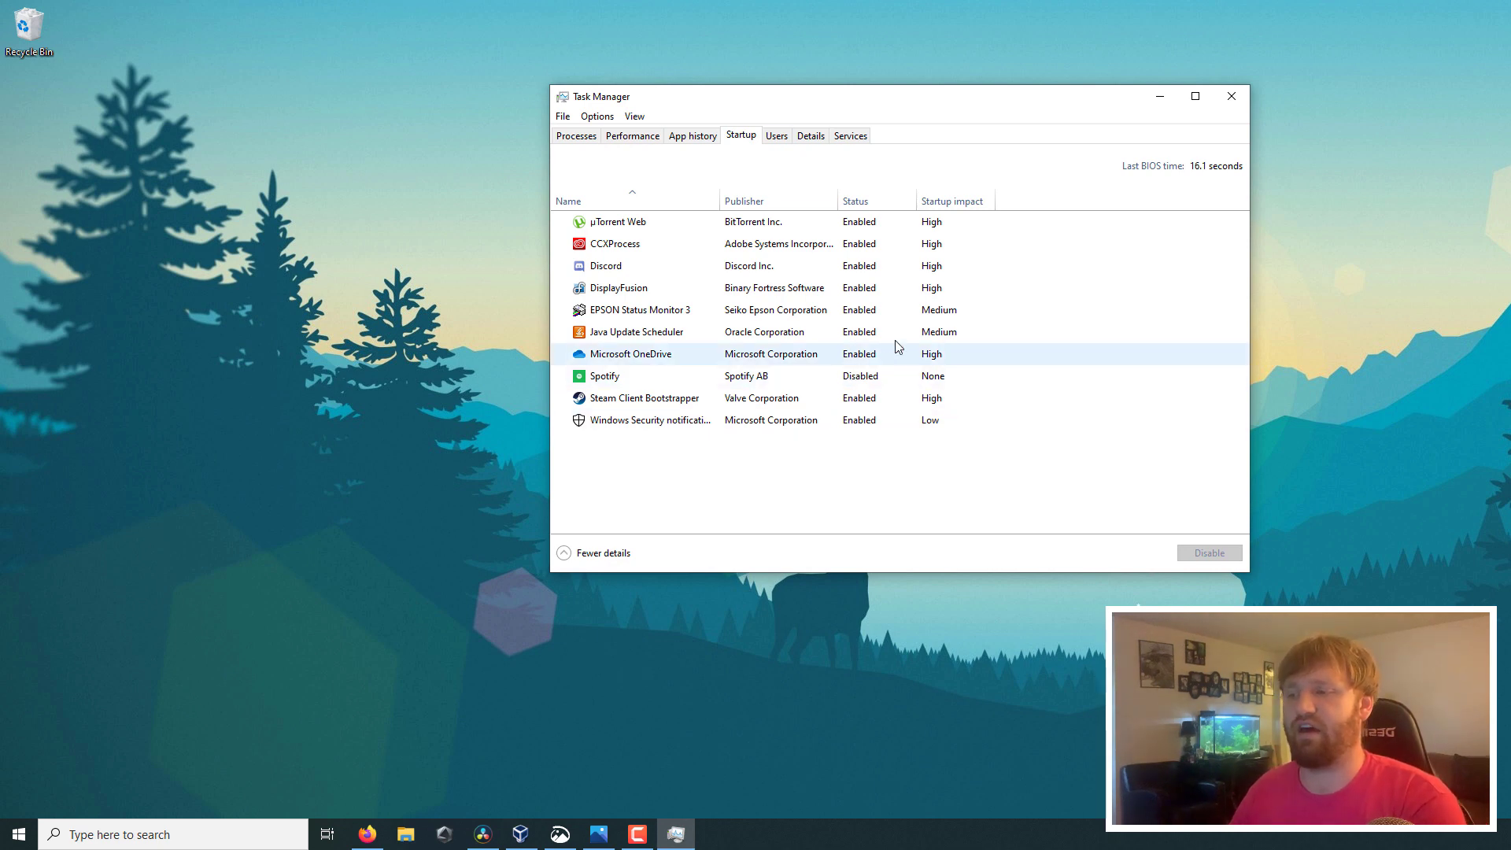
{"action": "left_click", "coordinate": [596, 115]}
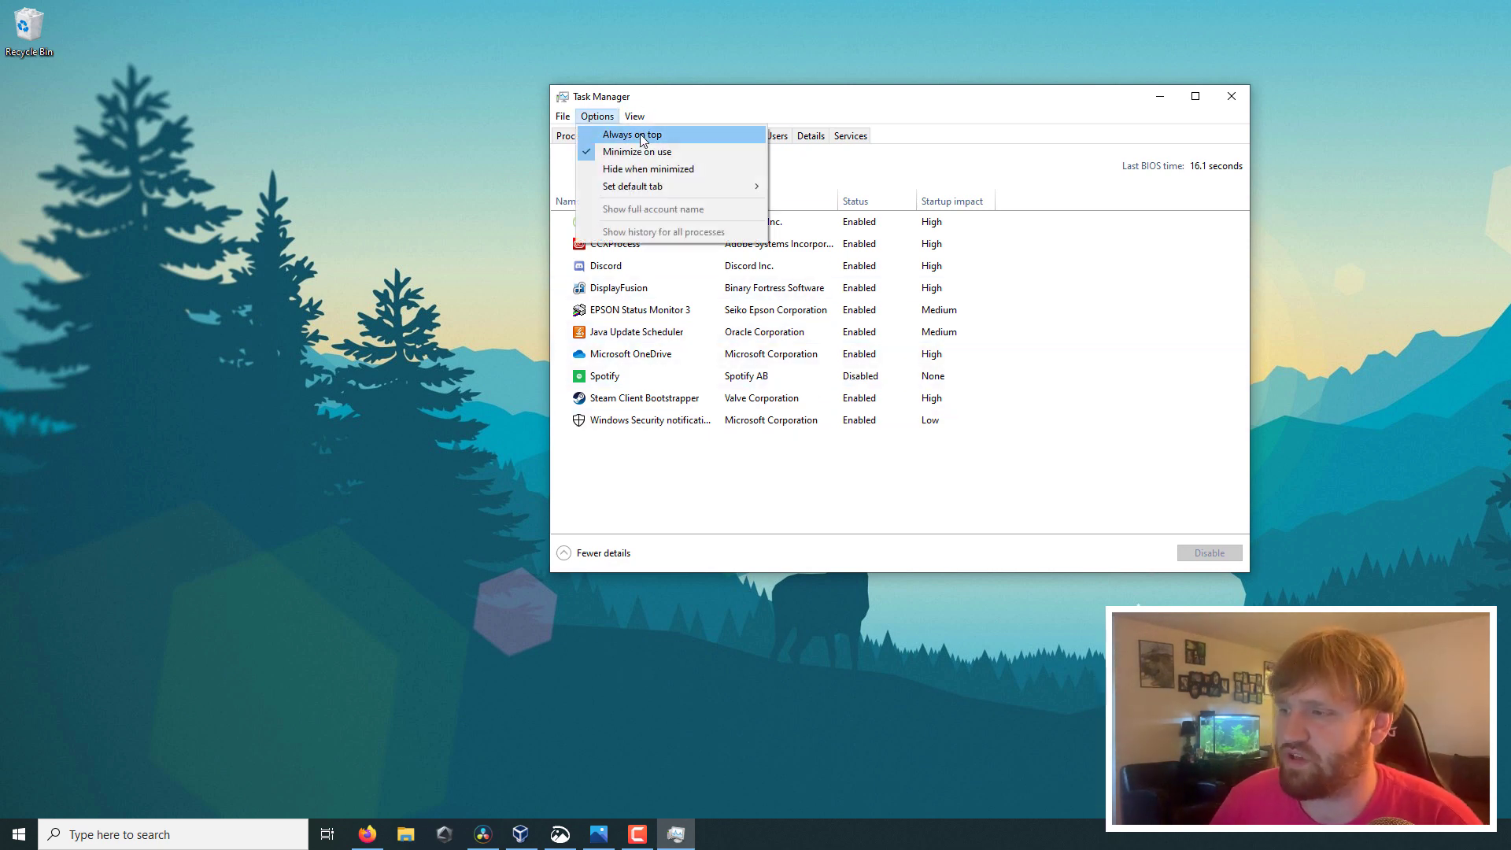
{"action": "left_click", "coordinate": [677, 118]}
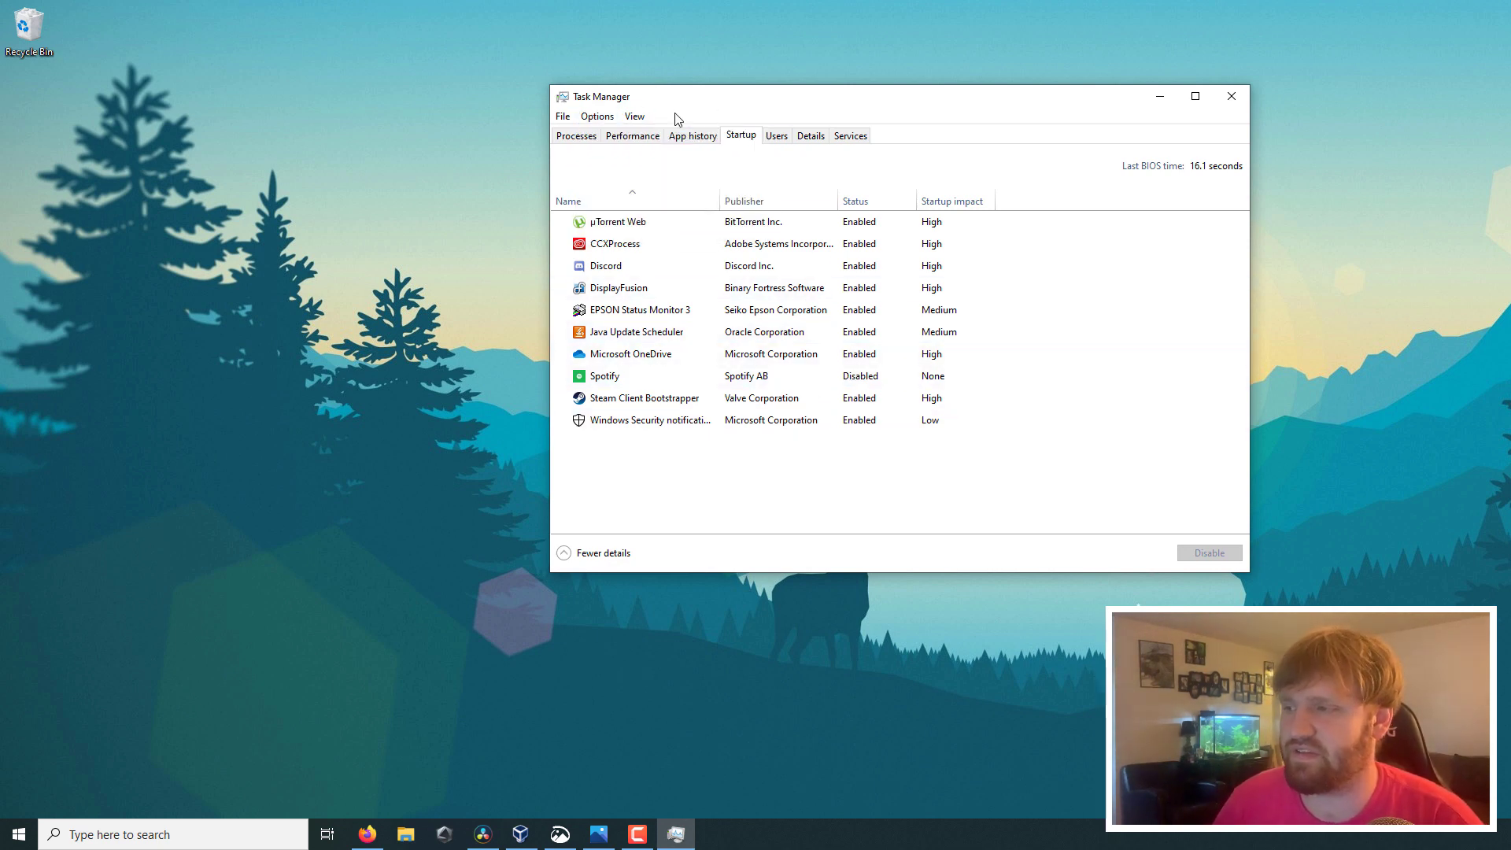
{"action": "left_click", "coordinate": [585, 138]}
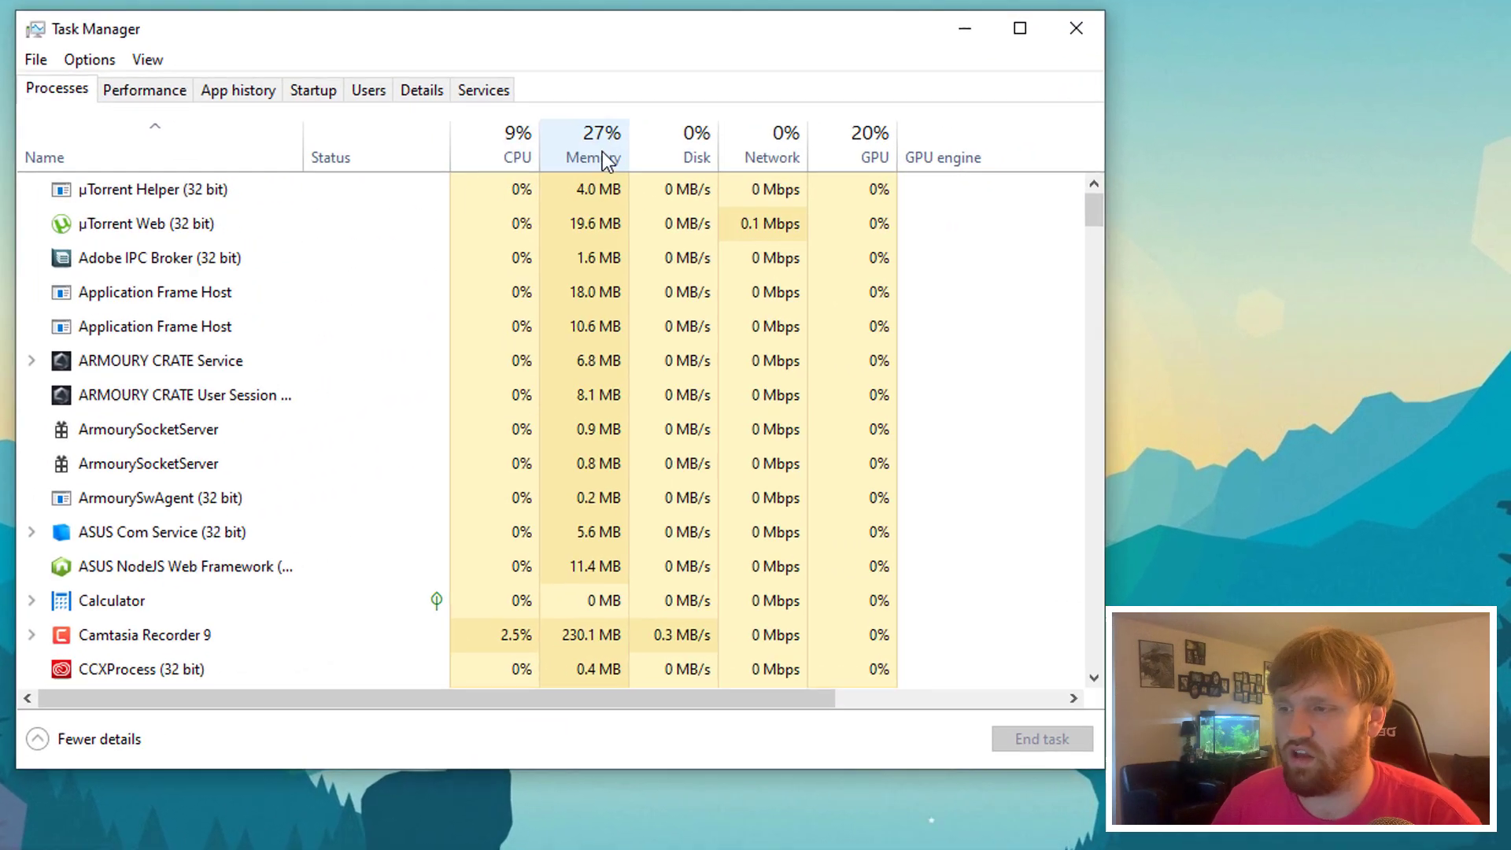
- Expand ASUS Com Service and Camtasia Recorder 9, selecting their child entries, after checking ARMOURY CRATE
{"action": "scroll", "coordinate": [842, 243], "scroll_direction": "down", "scroll_amount": 5}
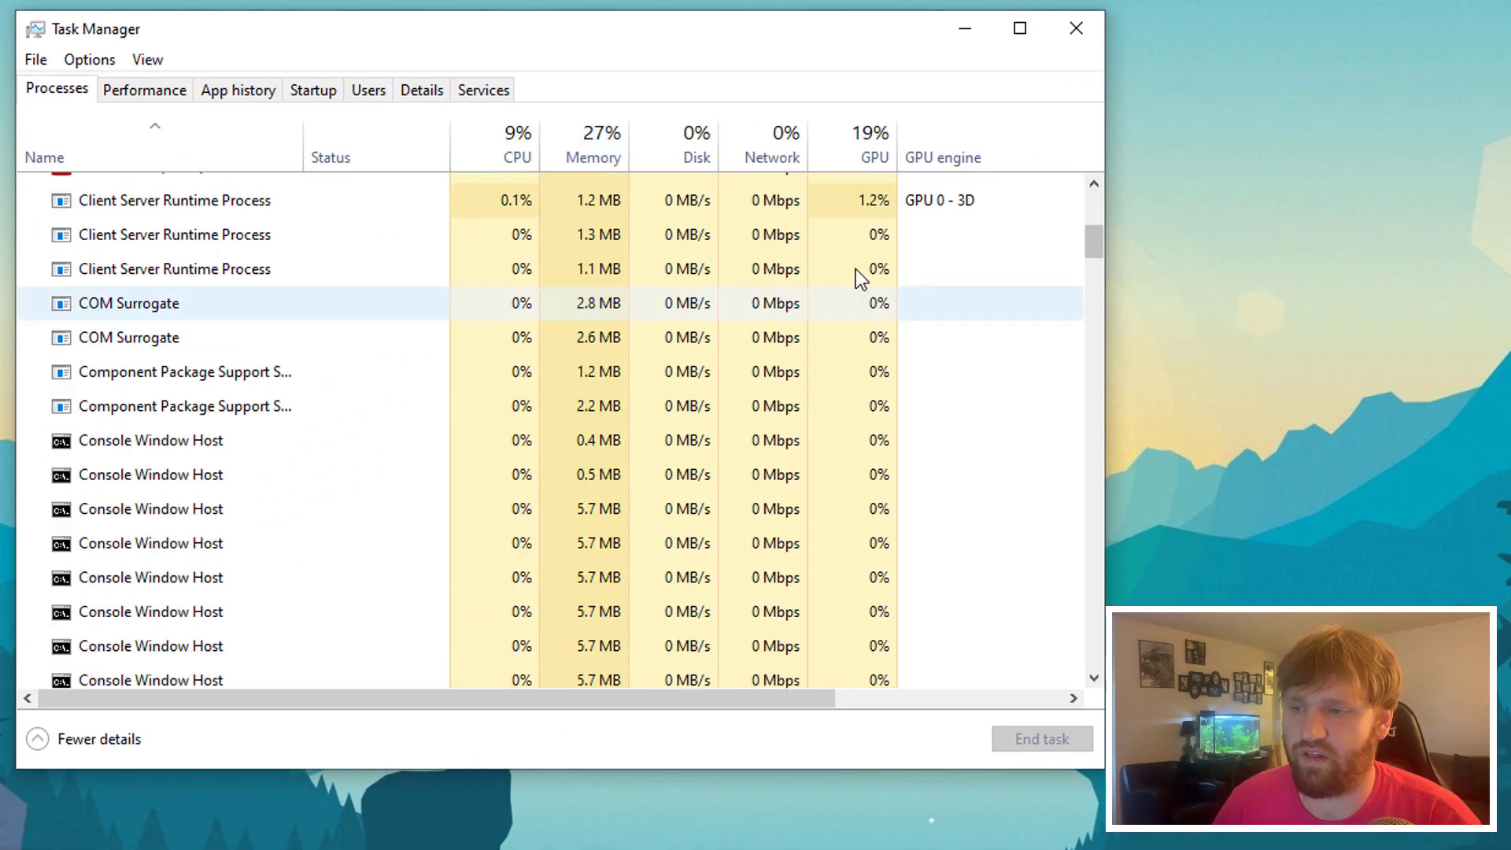
{"action": "scroll", "coordinate": [881, 334], "scroll_direction": "up", "scroll_amount": 2}
{"action": "scroll", "coordinate": [706, 235], "scroll_direction": "up", "scroll_amount": 3}
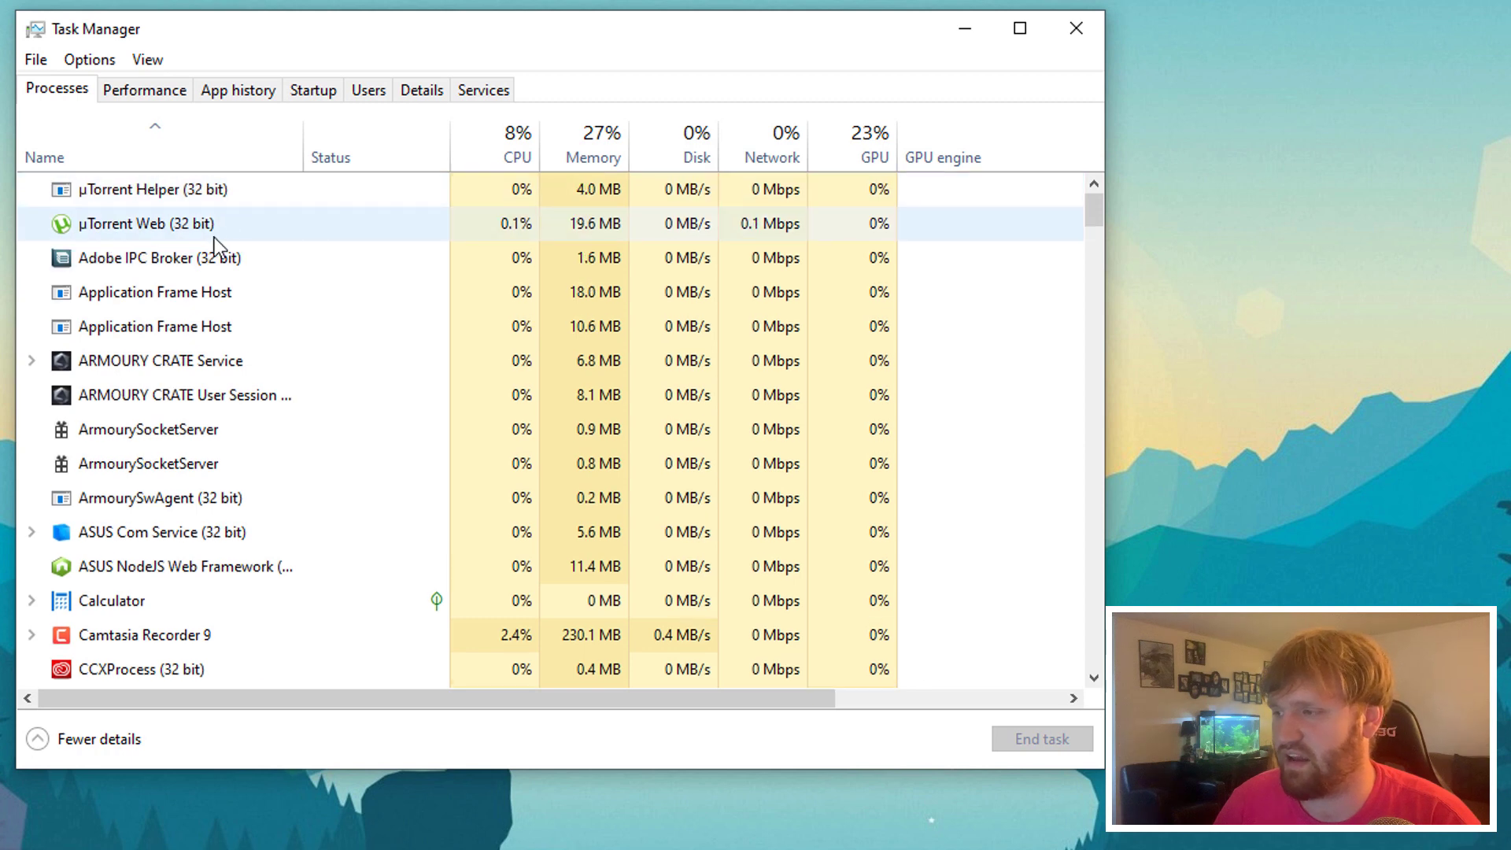
{"action": "left_click", "coordinate": [26, 359]}
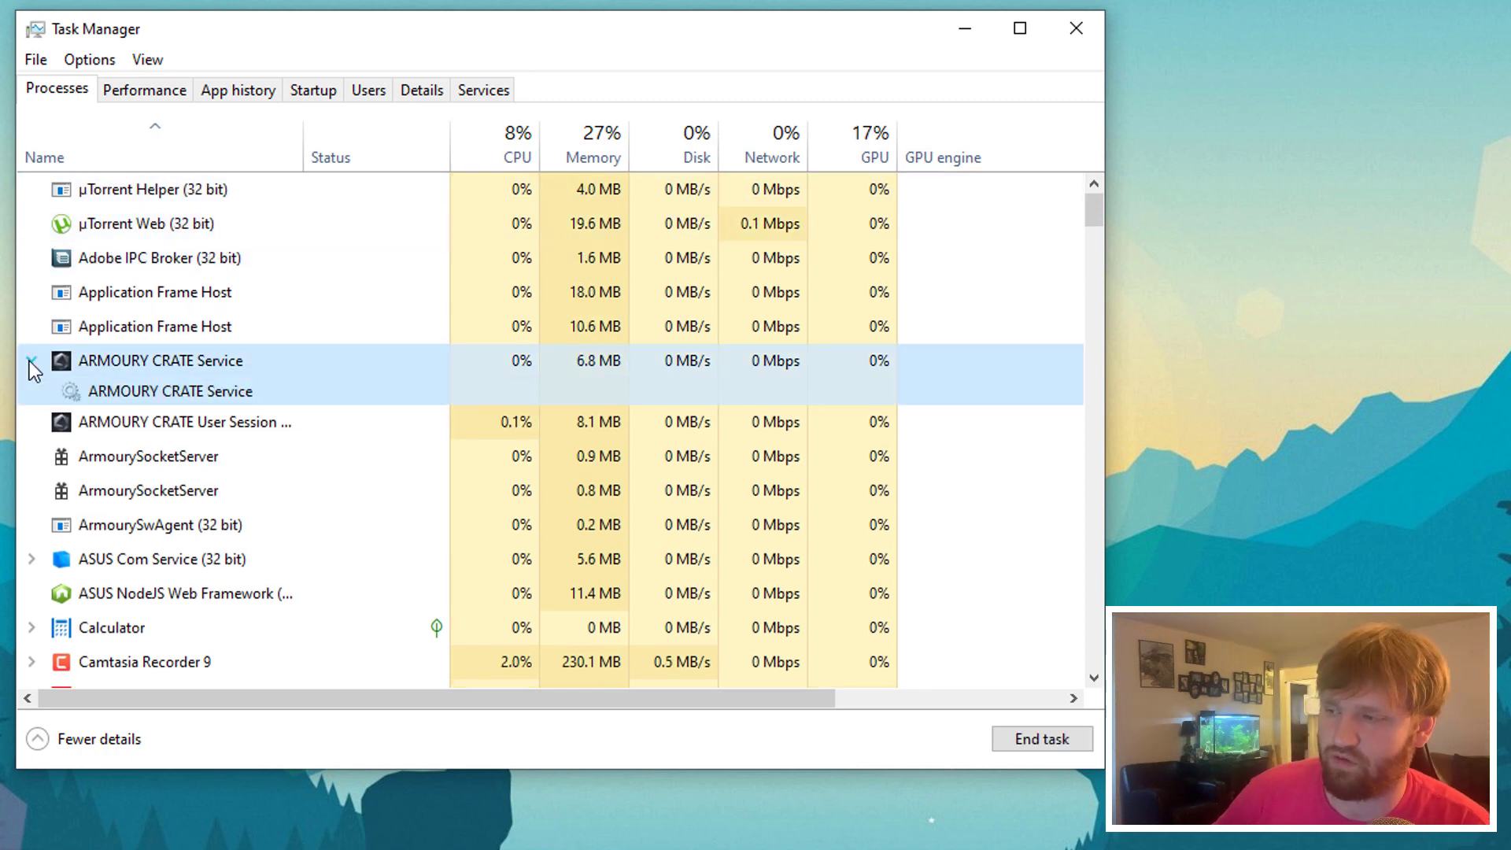
{"action": "left_click", "coordinate": [30, 361]}
{"action": "left_click", "coordinate": [32, 532]}
{"action": "scroll", "coordinate": [34, 538], "scroll_direction": "down", "scroll_amount": 1}
{"action": "left_click", "coordinate": [210, 452]}
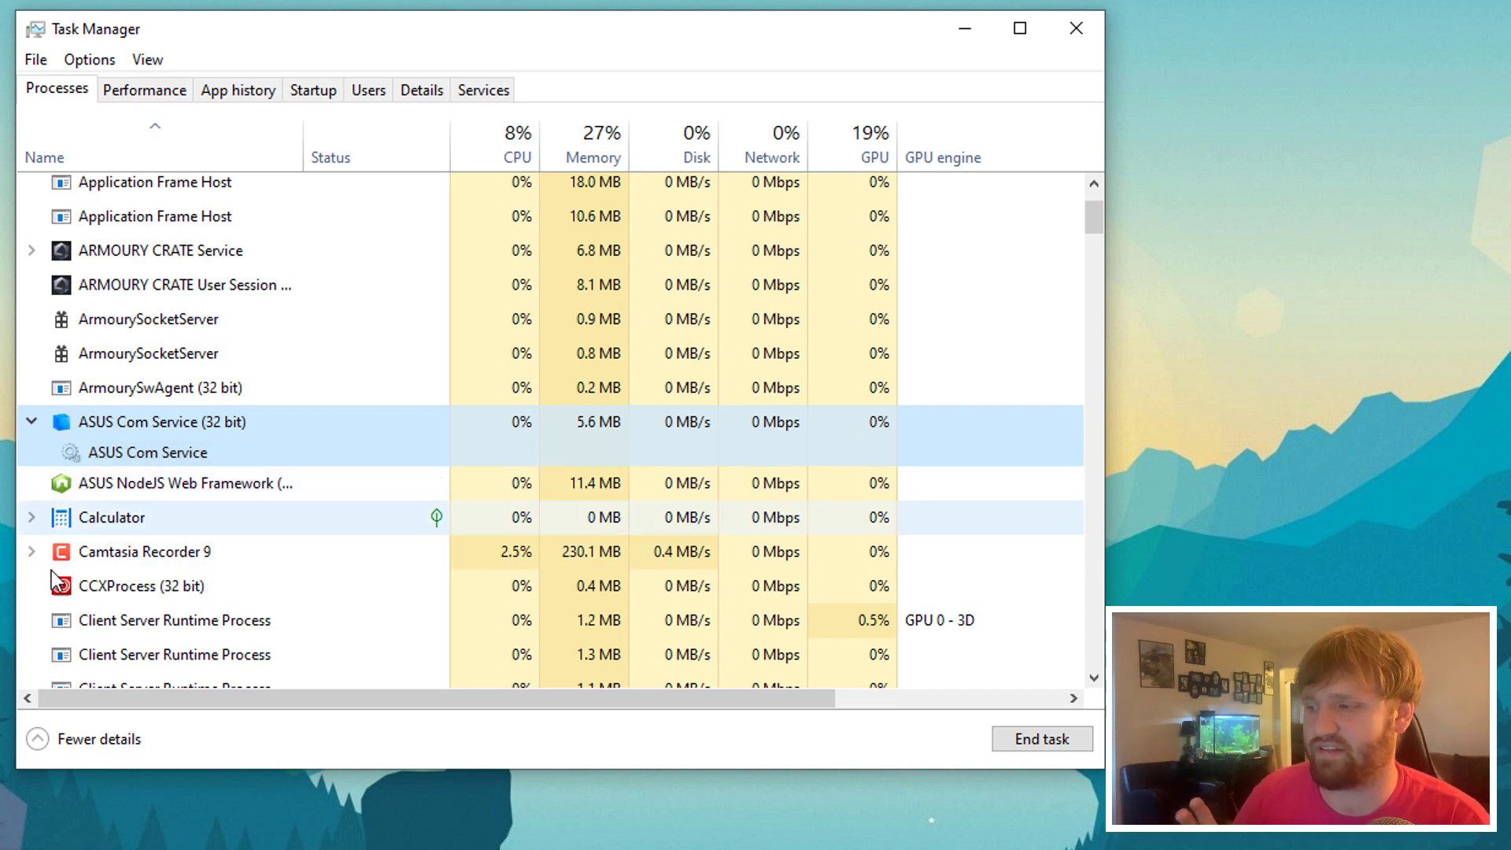
{"action": "left_click", "coordinate": [30, 552]}
{"action": "scroll", "coordinate": [30, 554], "scroll_direction": "down", "scroll_amount": 1}
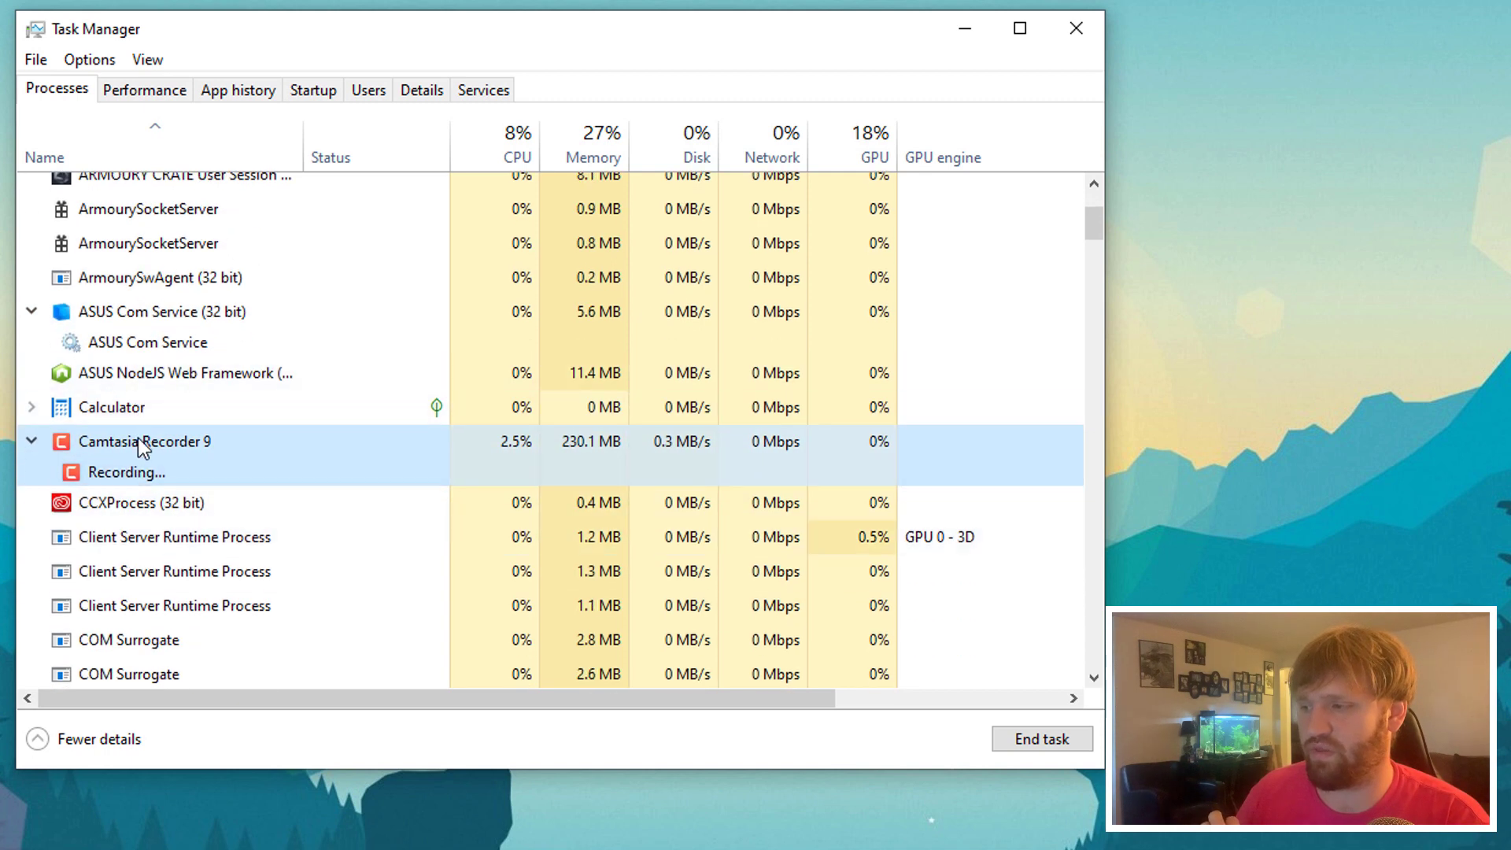
{"action": "left_click", "coordinate": [234, 472]}
- Group the process list by type via the View menu
{"action": "left_click", "coordinate": [88, 61]}
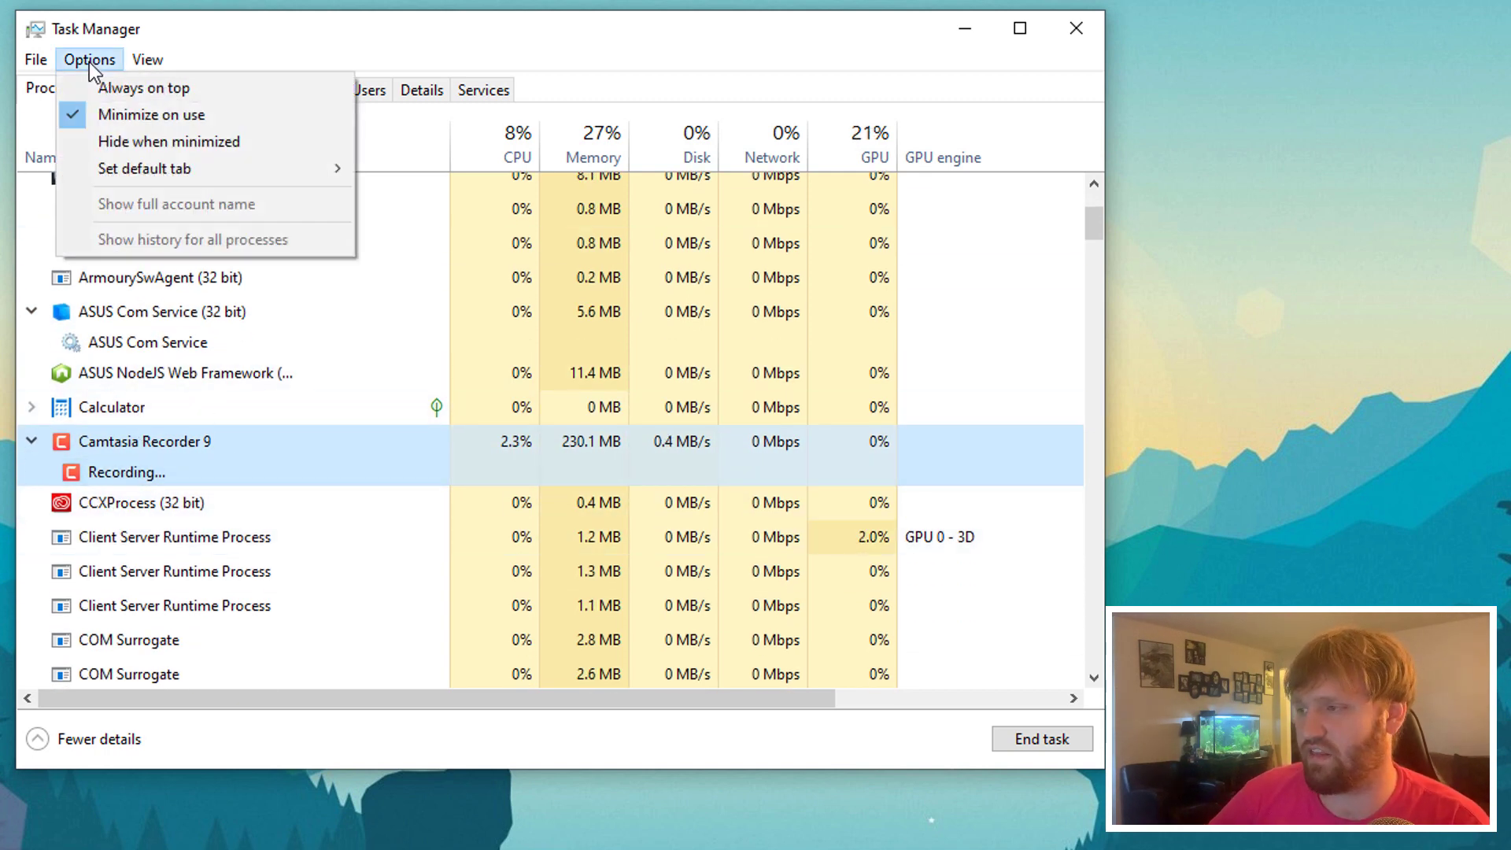
{"action": "mouse_move", "coordinate": [149, 59]}
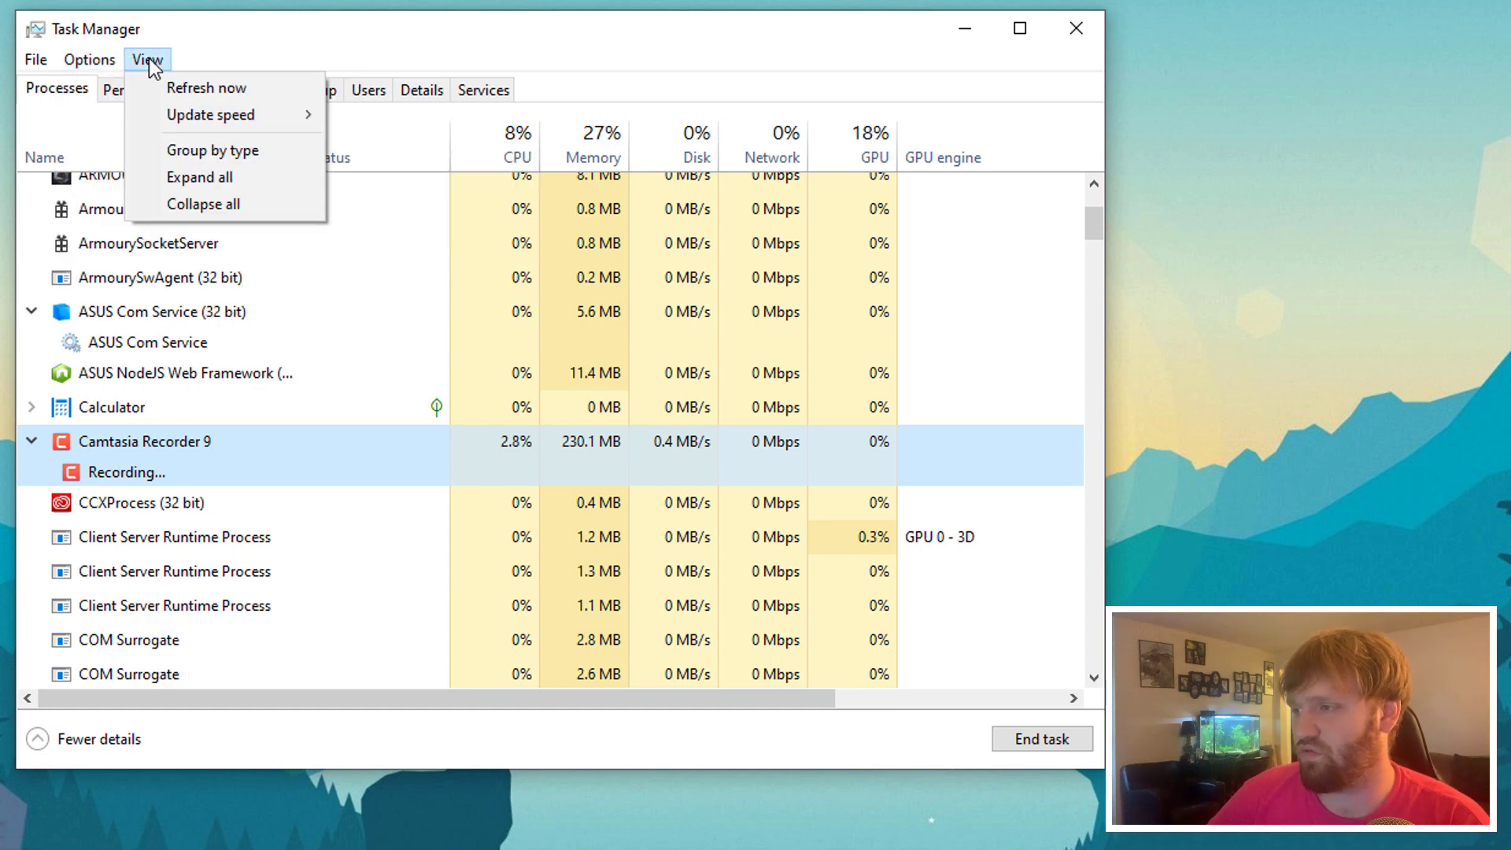
{"action": "left_click", "coordinate": [267, 157]}
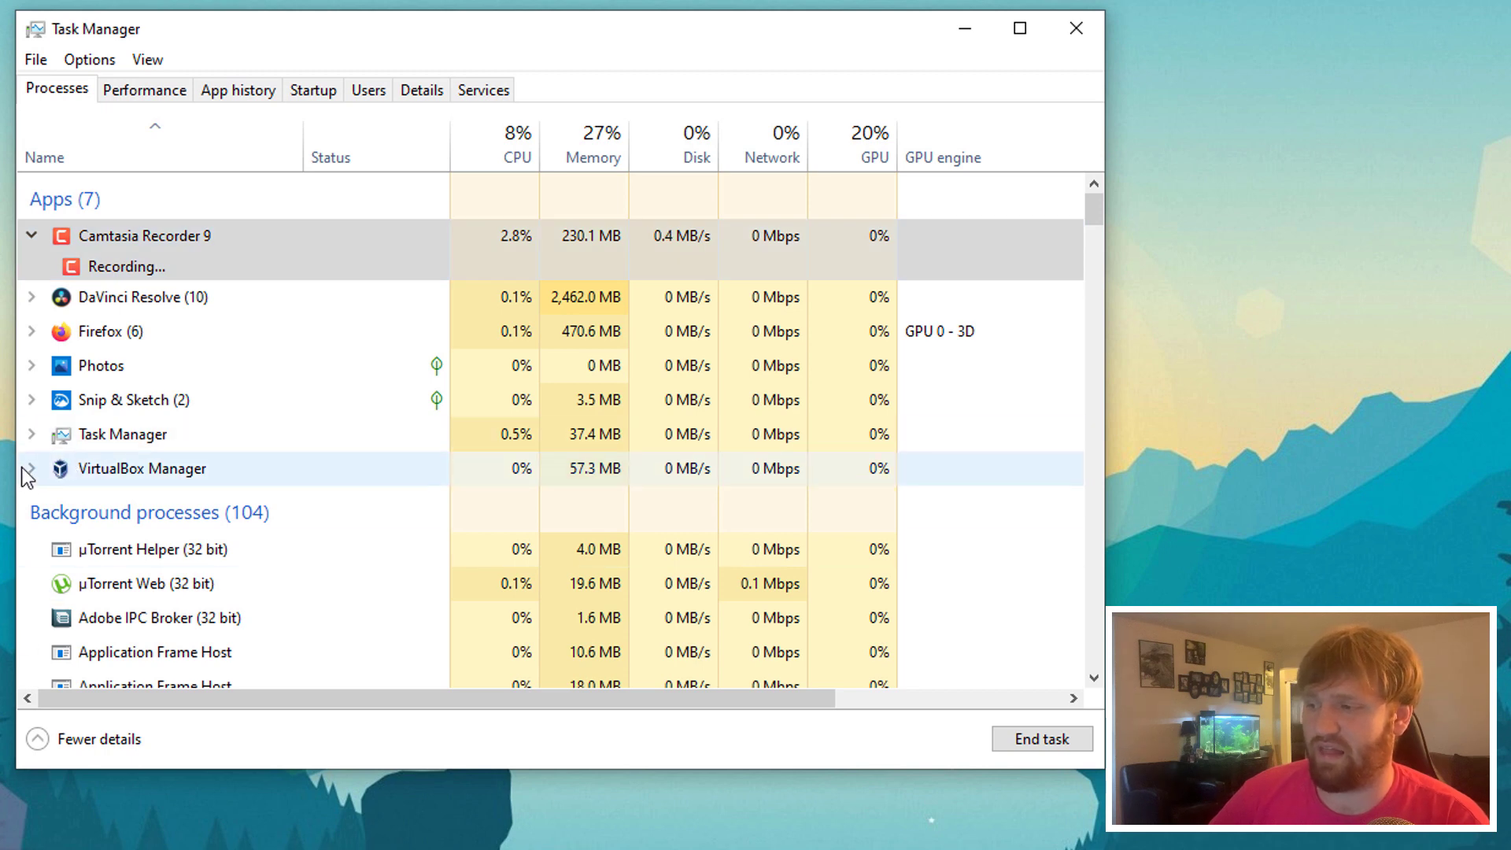
- Expand VirtualBox Manager, Task Manager, Snip & Sketch and Firefox (6)
{"action": "left_click", "coordinate": [31, 468]}
{"action": "left_click", "coordinate": [32, 434]}
{"action": "left_click", "coordinate": [31, 400]}
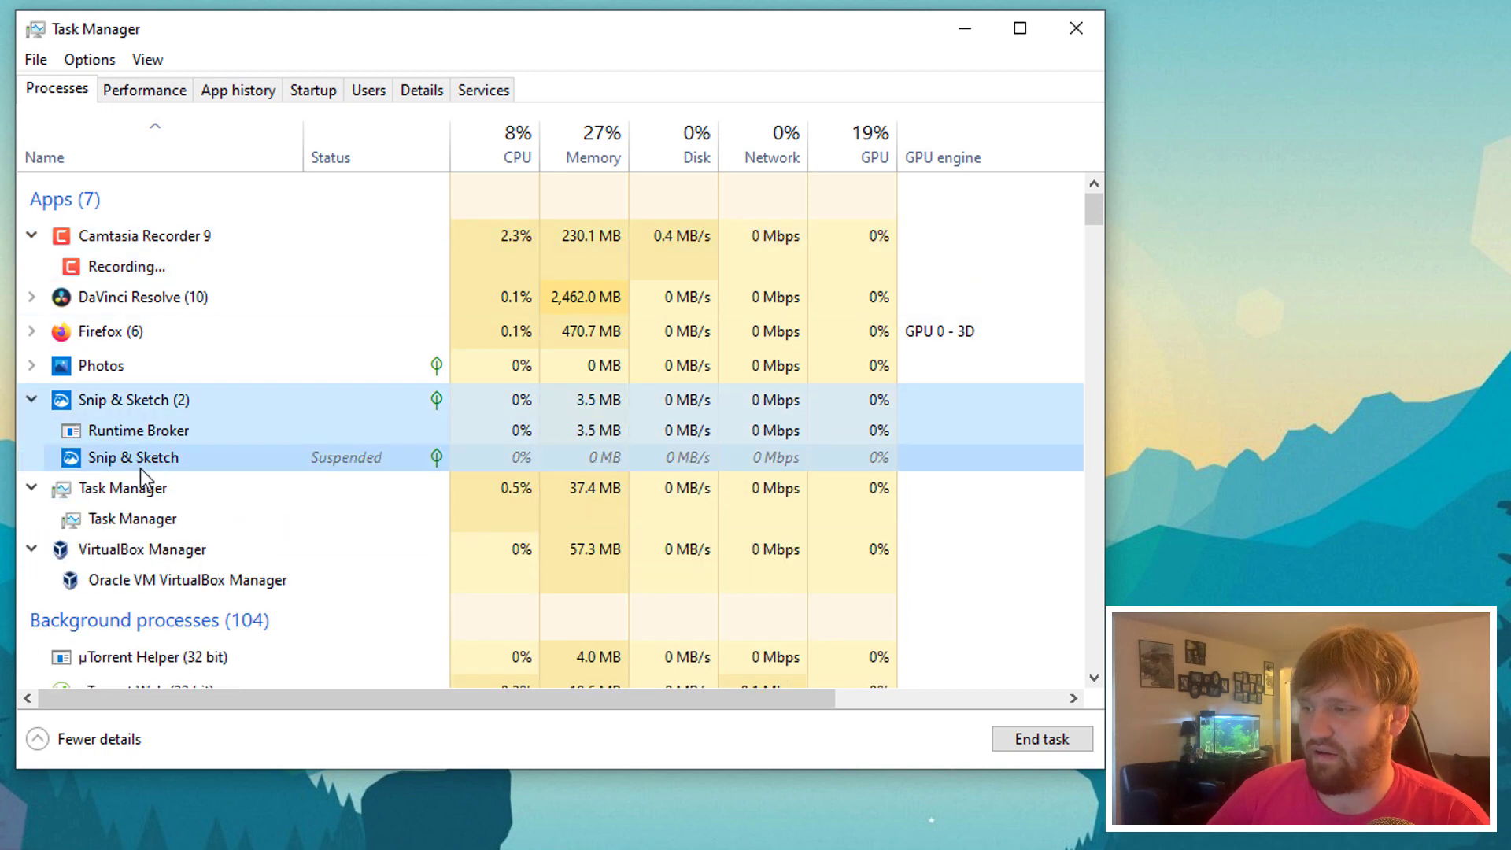
{"action": "left_click", "coordinate": [31, 332]}
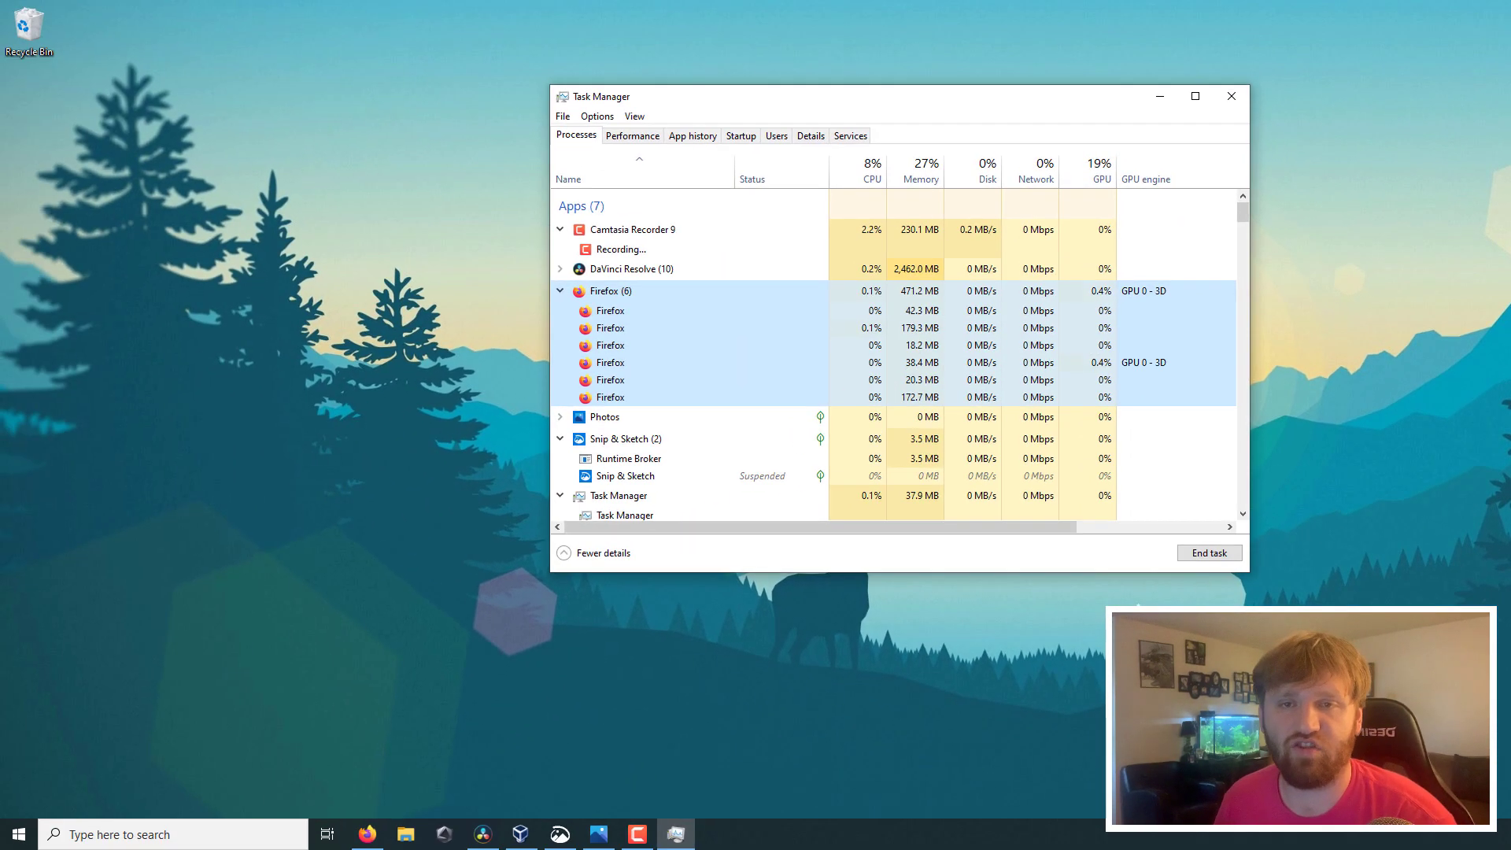
{"action": "key", "text": "alt+Tab"}
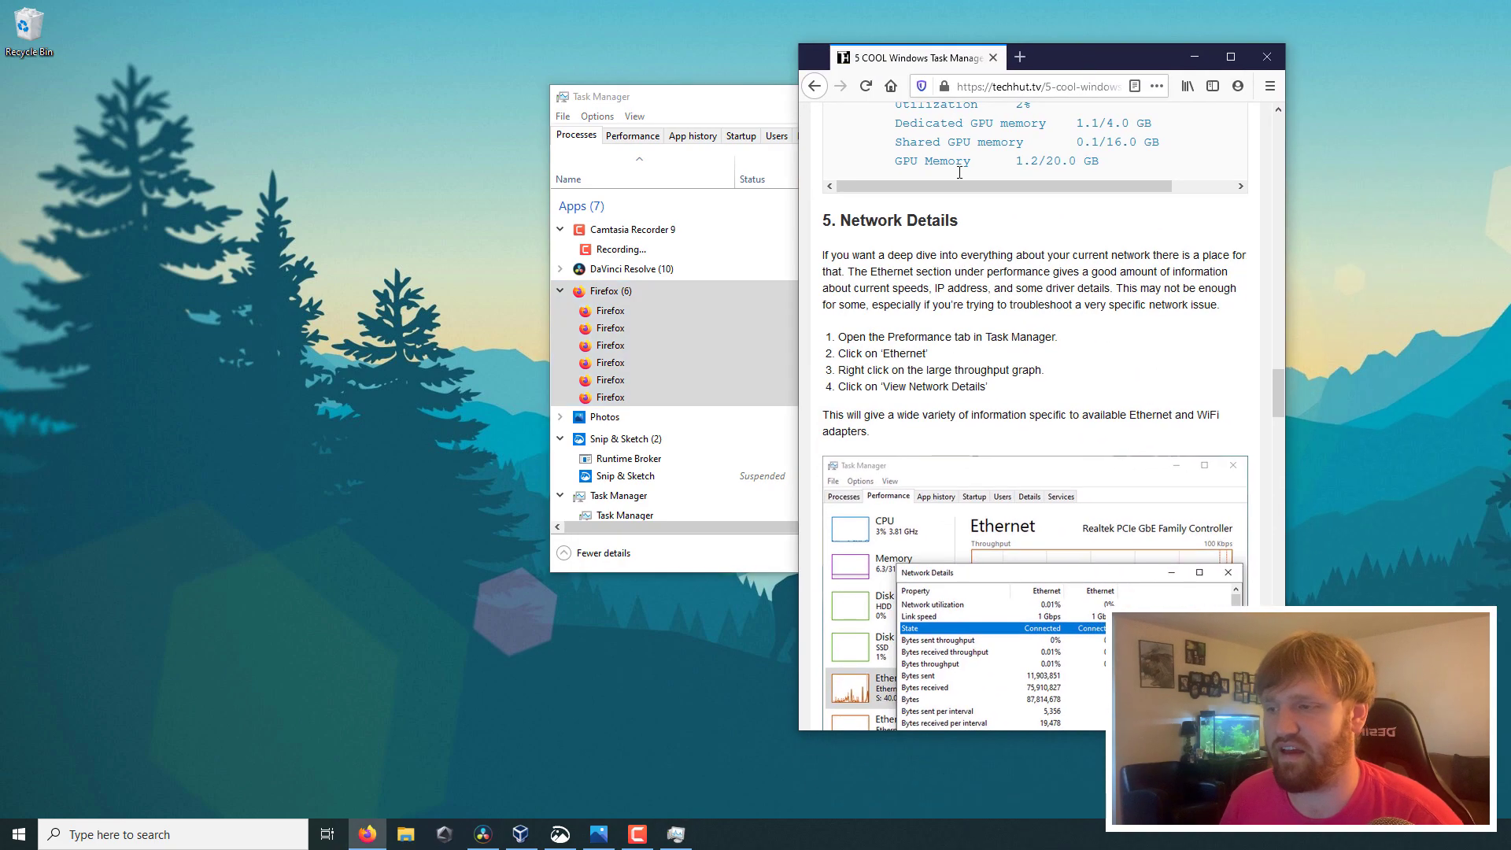
{"action": "left_click_drag", "start_coordinate": [800, 279], "coordinate": [521, 279]}
{"action": "scroll", "coordinate": [661, 315], "scroll_direction": "up", "scroll_amount": 20}
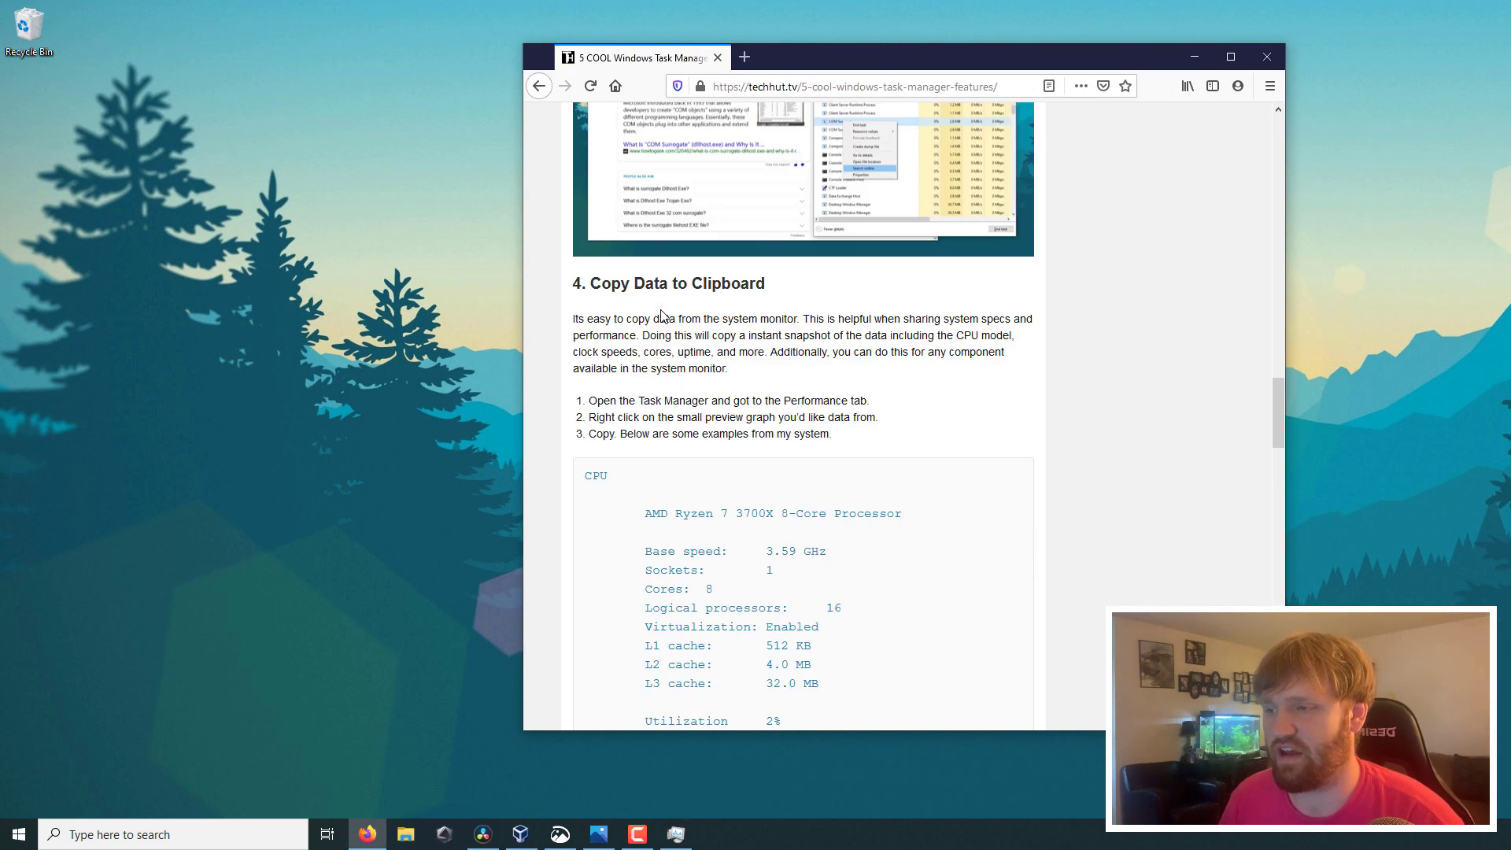
{"action": "scroll", "coordinate": [661, 315], "scroll_direction": "up", "scroll_amount": 10}
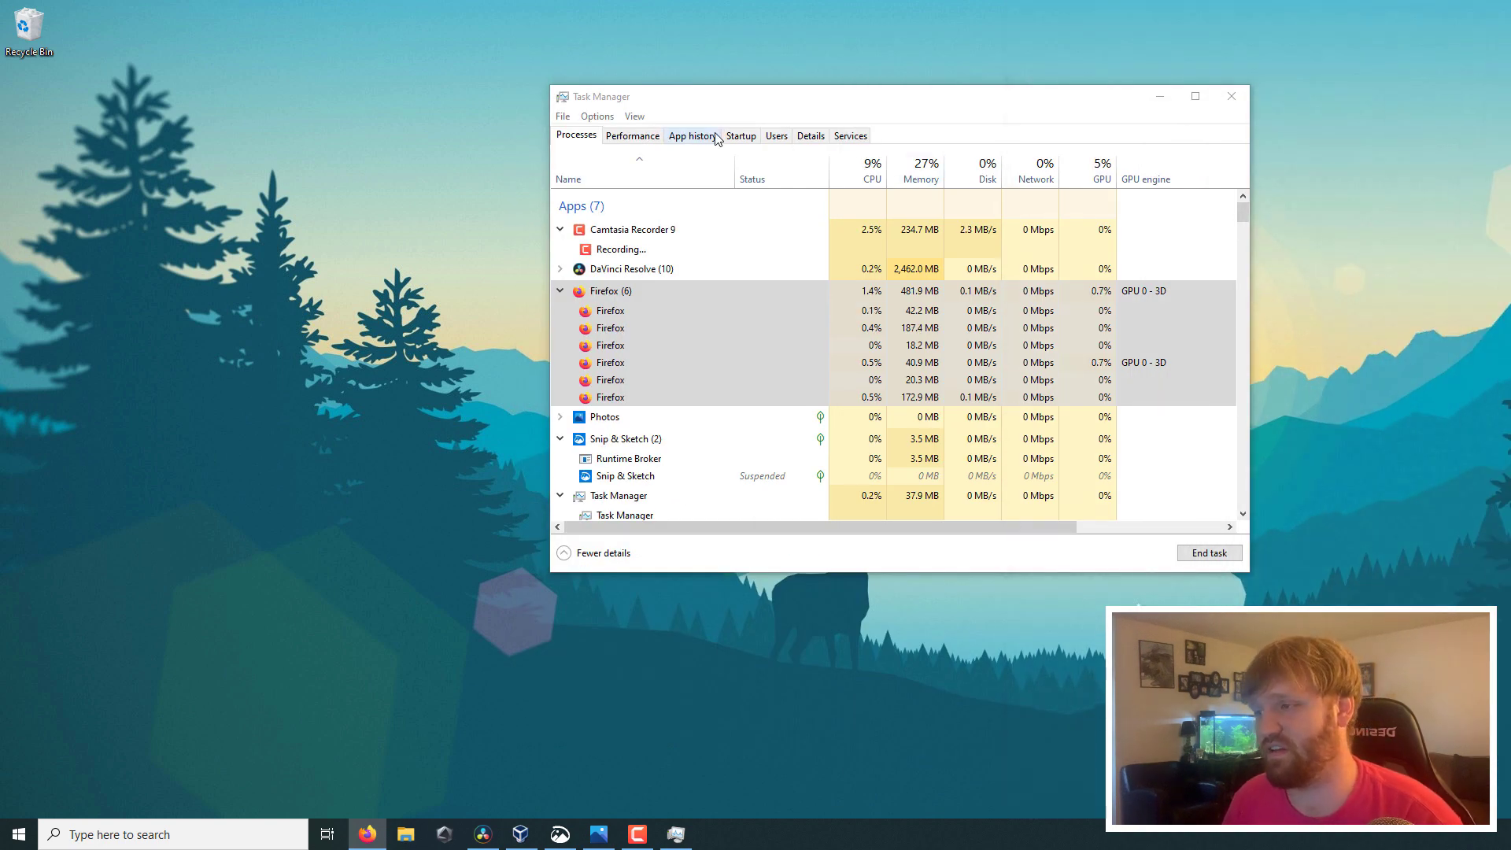
- Move Task Manager left and collapse Firefox, Snip & Sketch, Task Manager and VirtualBox Manager
{"action": "left_click_drag", "start_coordinate": [717, 103], "coordinate": [562, 108]}
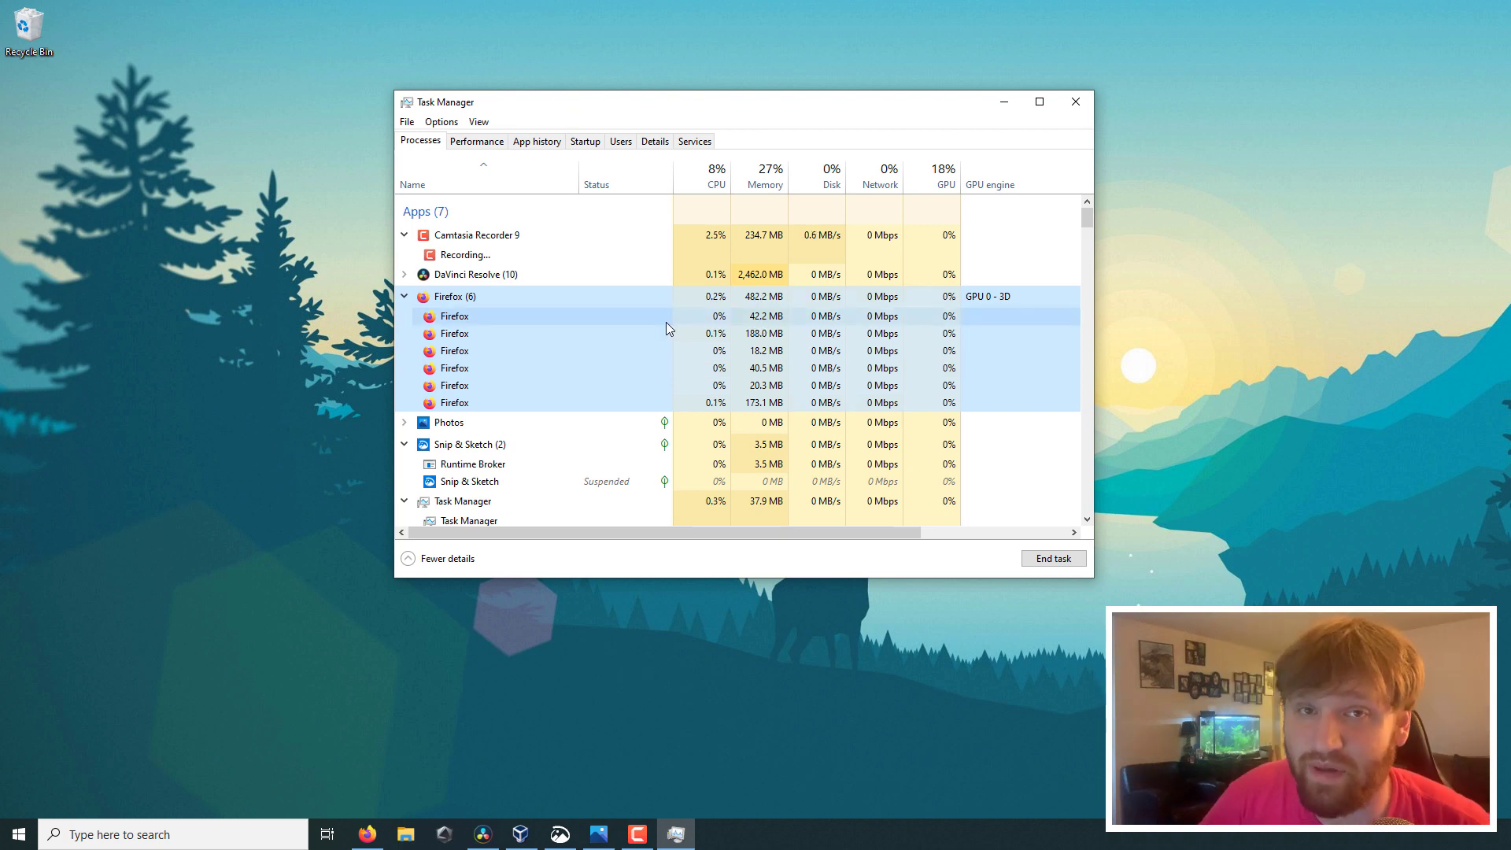
{"action": "left_click", "coordinate": [404, 296]}
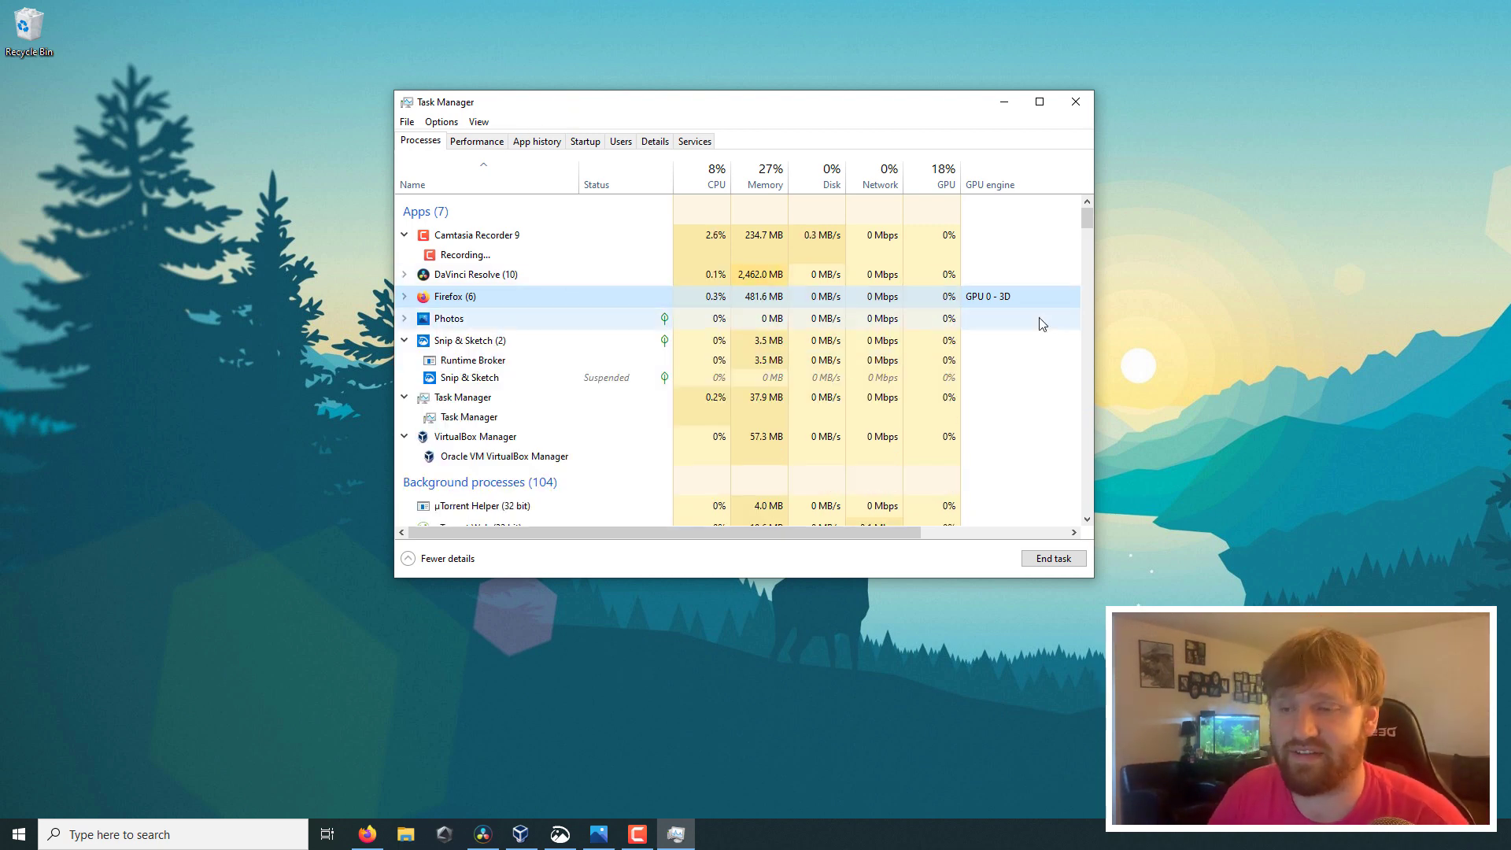
{"action": "left_click", "coordinate": [406, 342]}
{"action": "left_click", "coordinate": [405, 362]}
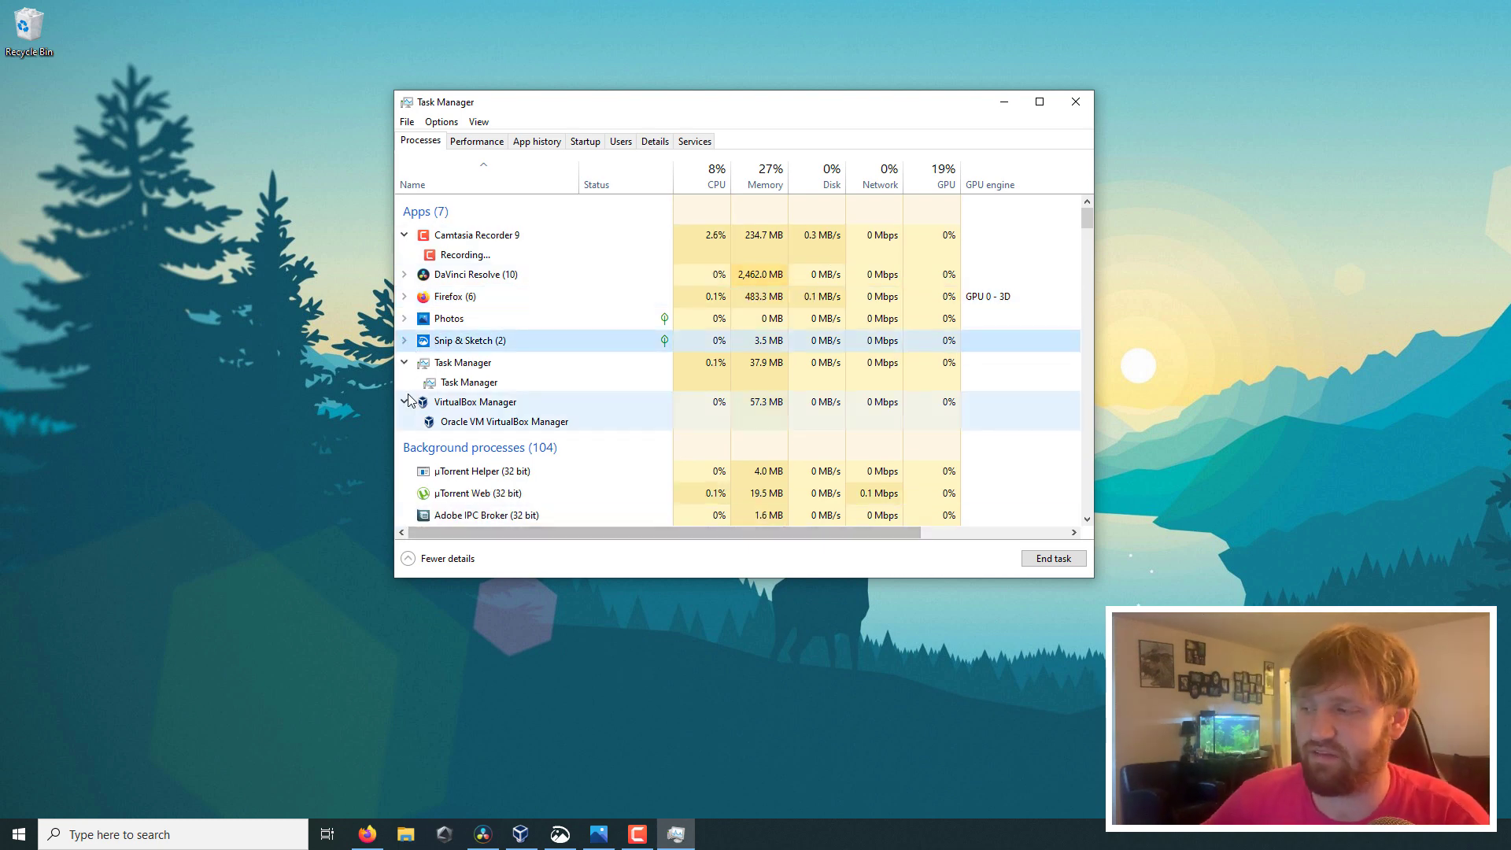
{"action": "left_click", "coordinate": [405, 384]}
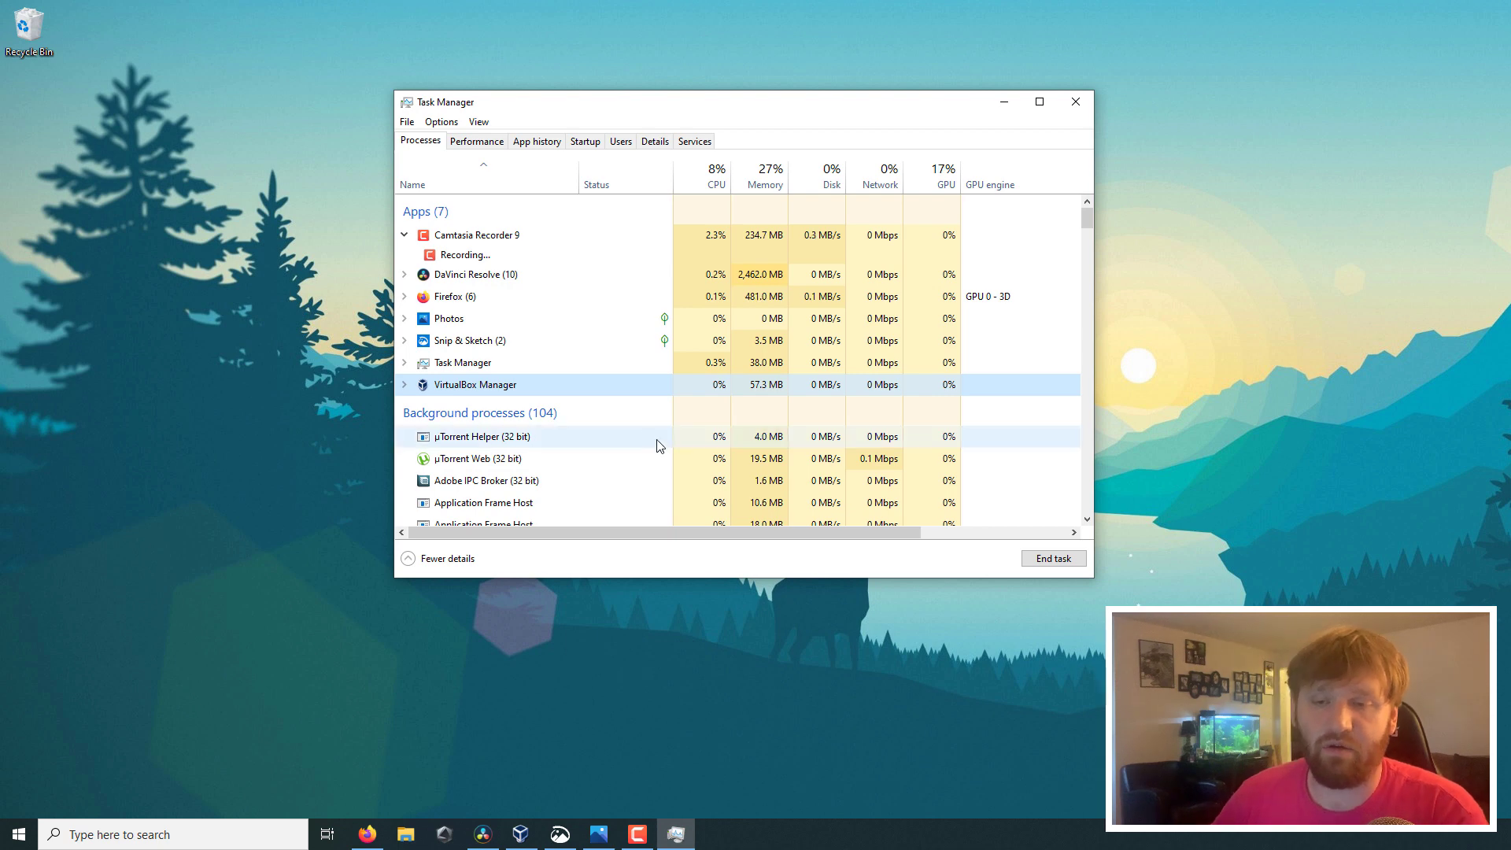